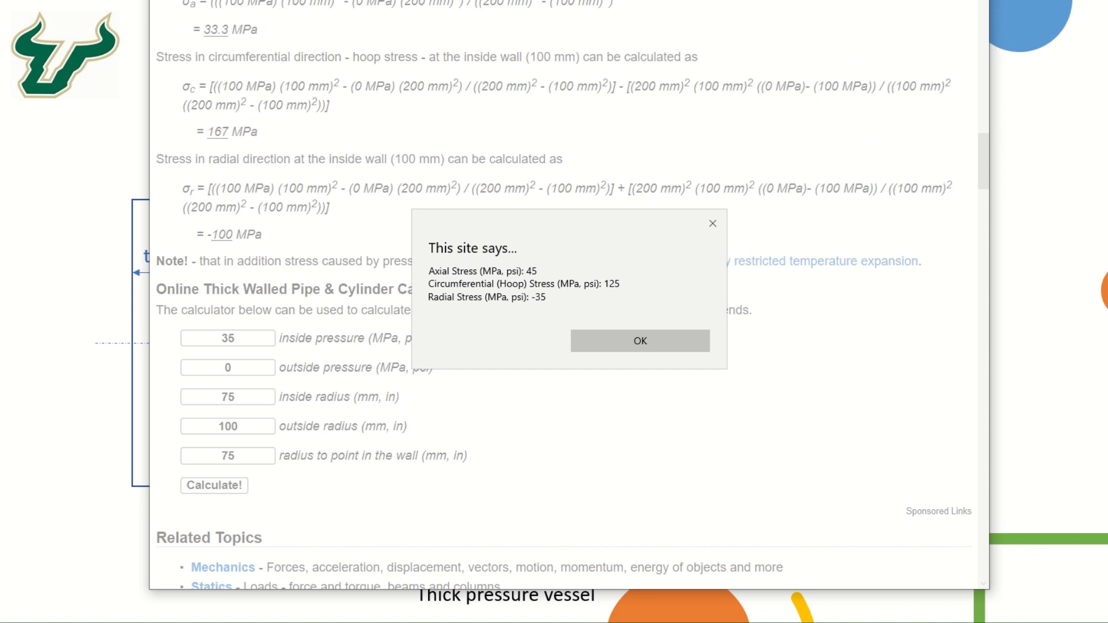
# - Switch to SOLIDWORKS and create a new part document
pyautogui.hotkey('alt', 'Tab')
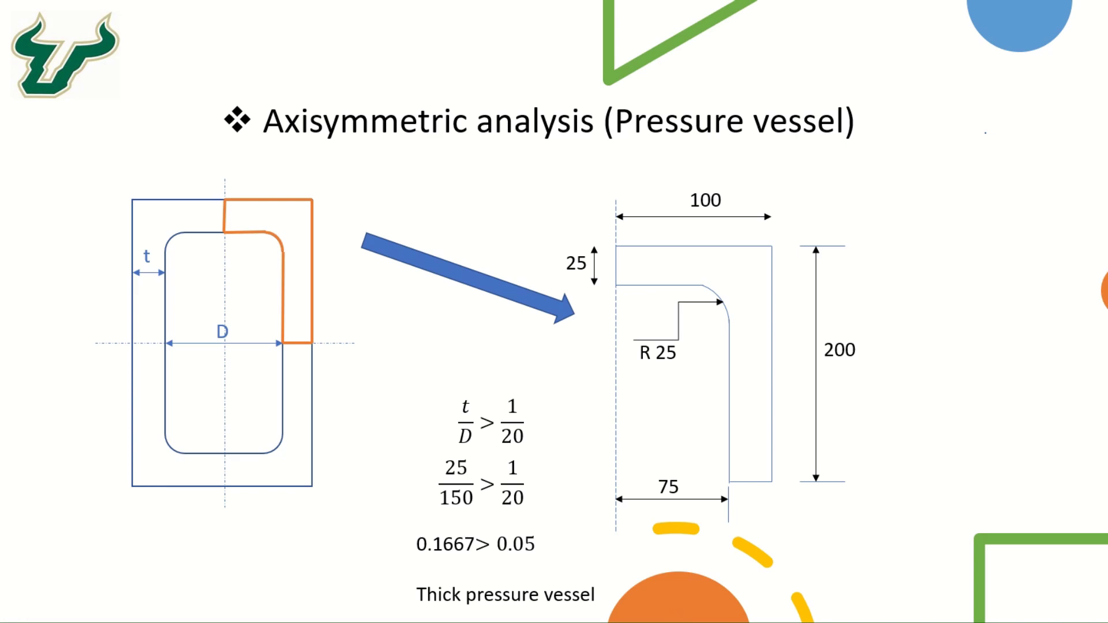
pyautogui.hotkey('alt', 'Tab')
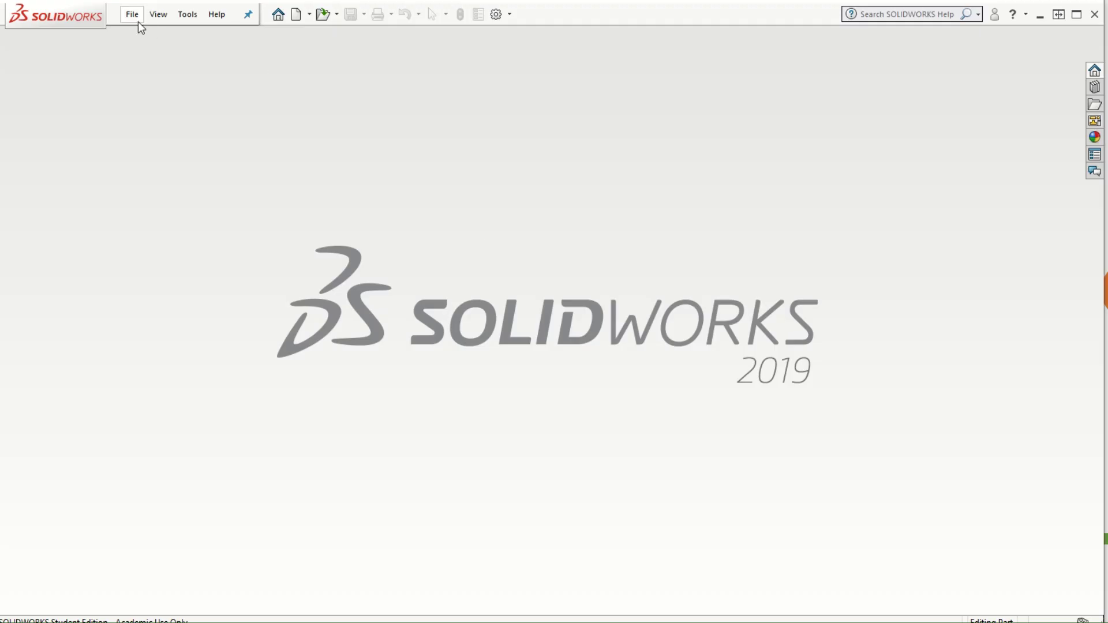
pyautogui.click(137, 21)
pyautogui.click(144, 35)
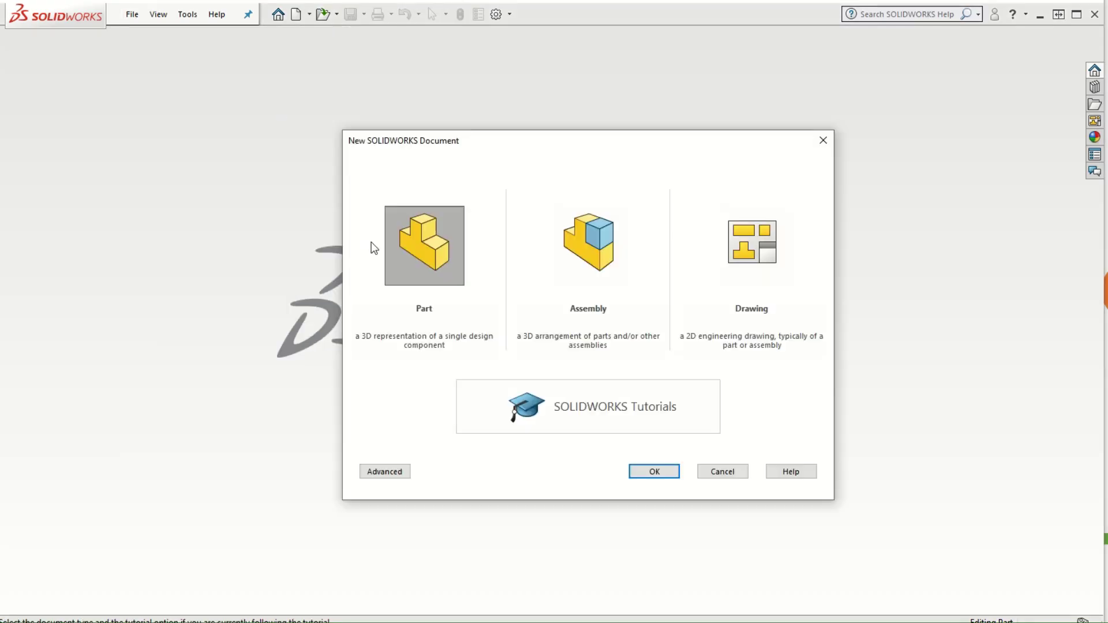
pyautogui.click(646, 471)
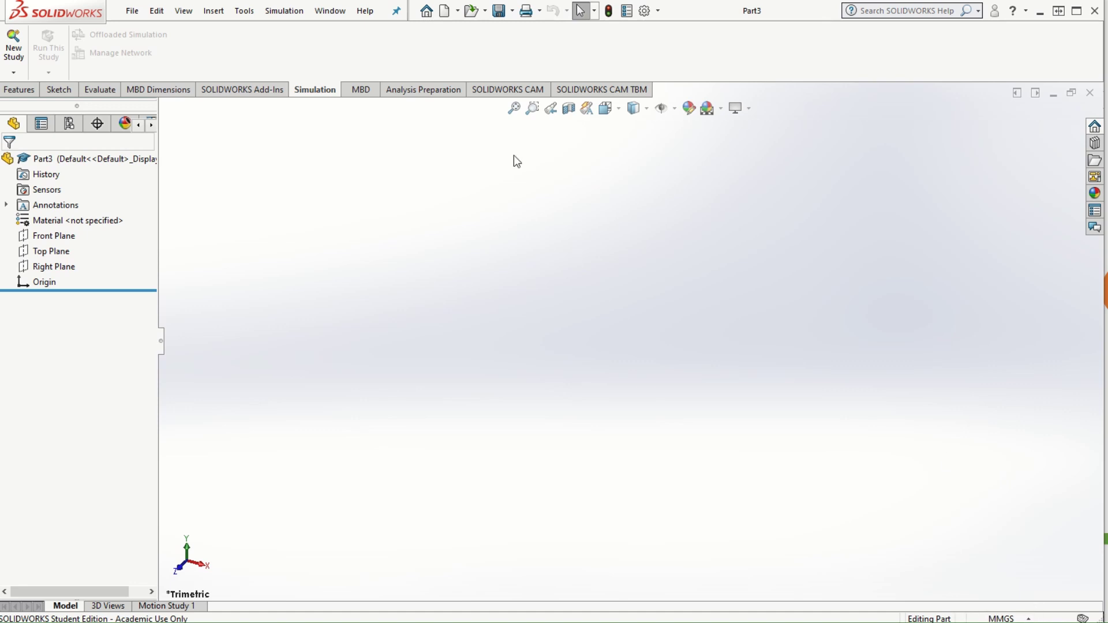
# - Start a sketch on the Front Plane
pyautogui.click(33, 242)
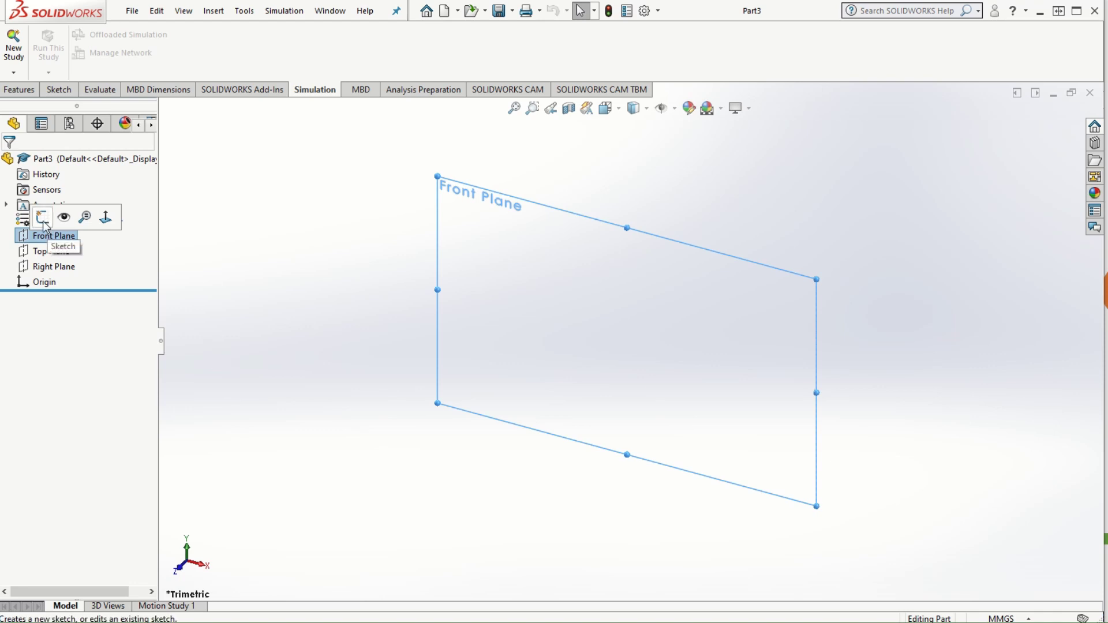
pyautogui.click(42, 217)
pyautogui.scroll(2, 626, 326)
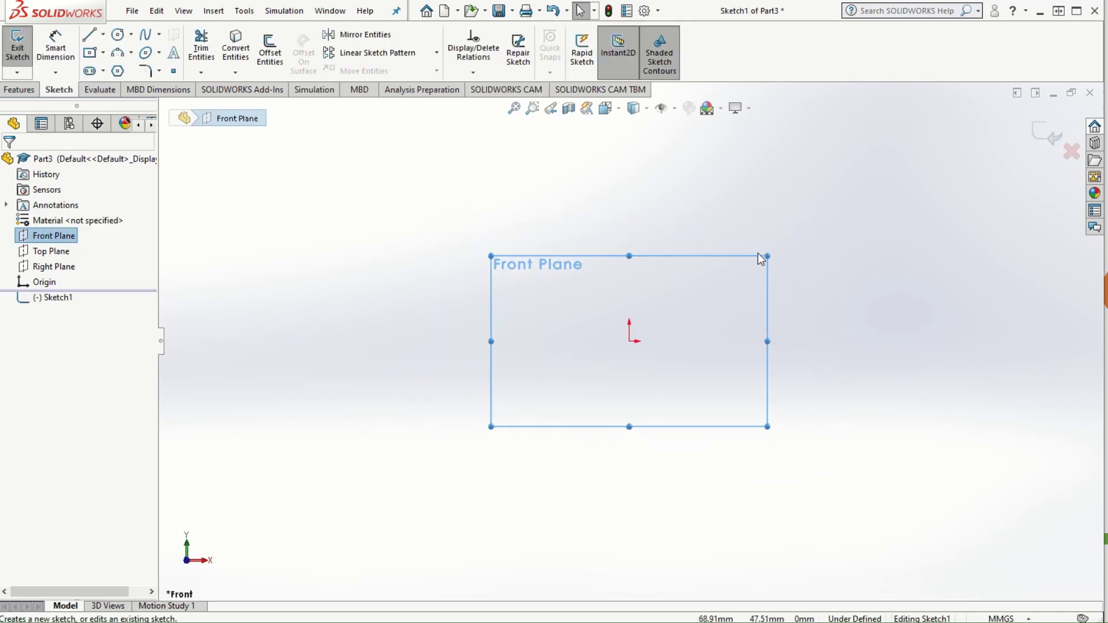
pyautogui.scroll(-3, 764, 262)
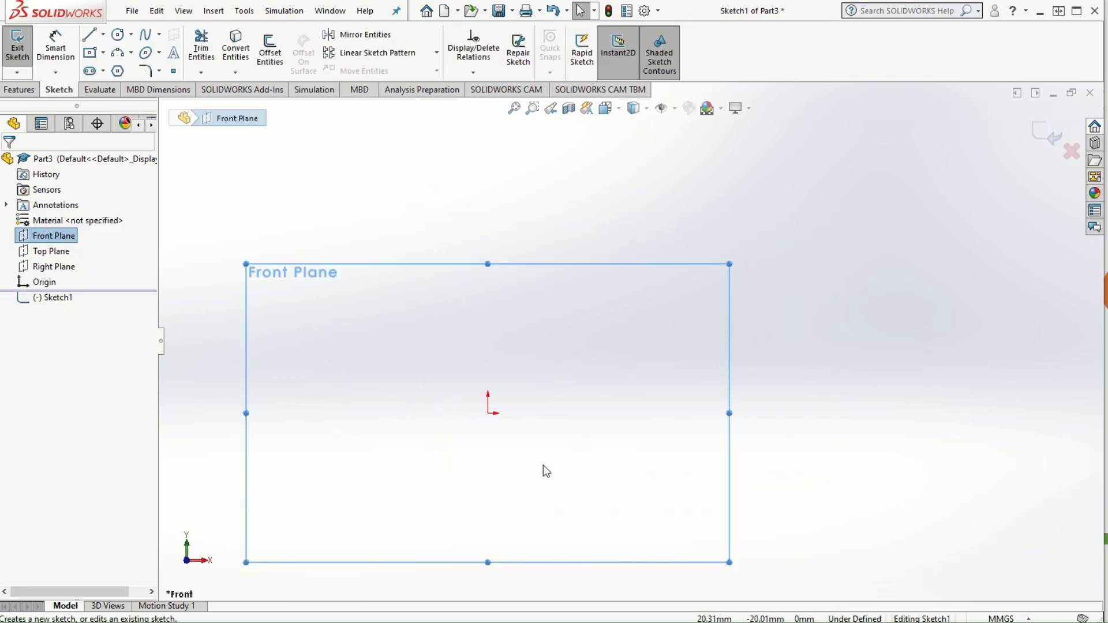
# - Draw a vertical line about 88 mm long upward, starting level with the origin and about 51 mm to its right
pyautogui.click(90, 35)
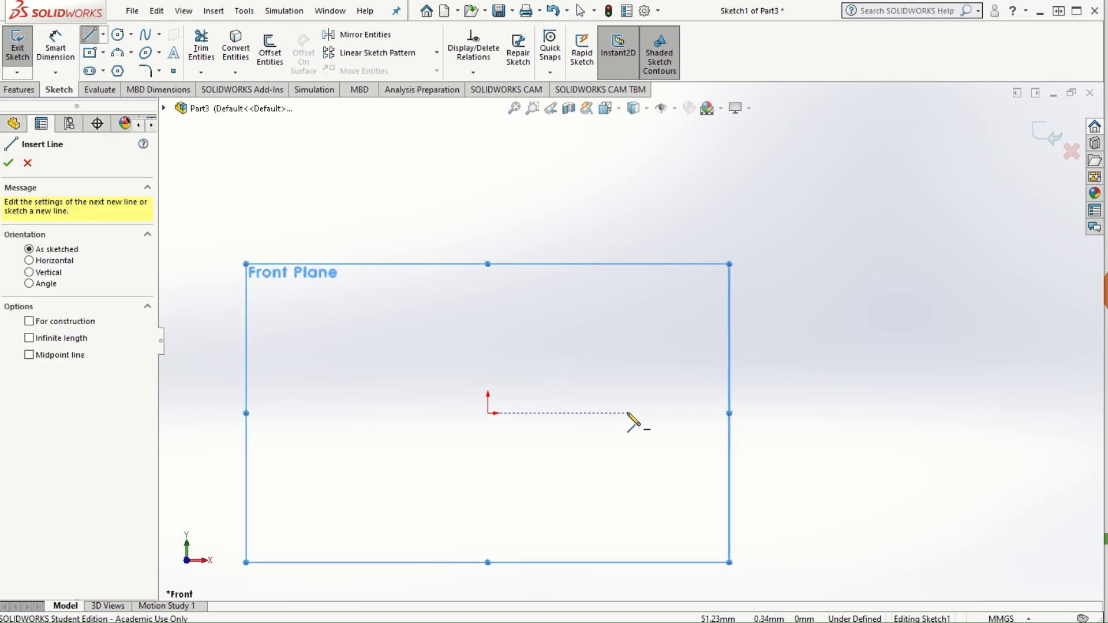
pyautogui.click(627, 413)
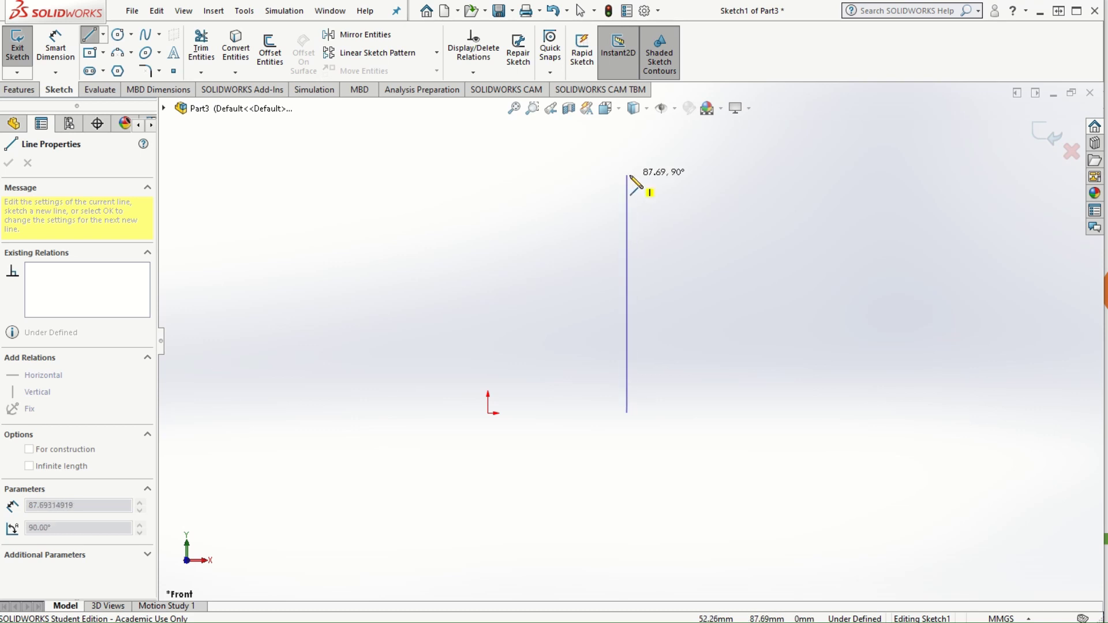
pyautogui.click(628, 175)
# - Dimension the distance from the origin to the vertical line's lower endpoint as 100 mm
pyautogui.press('d')
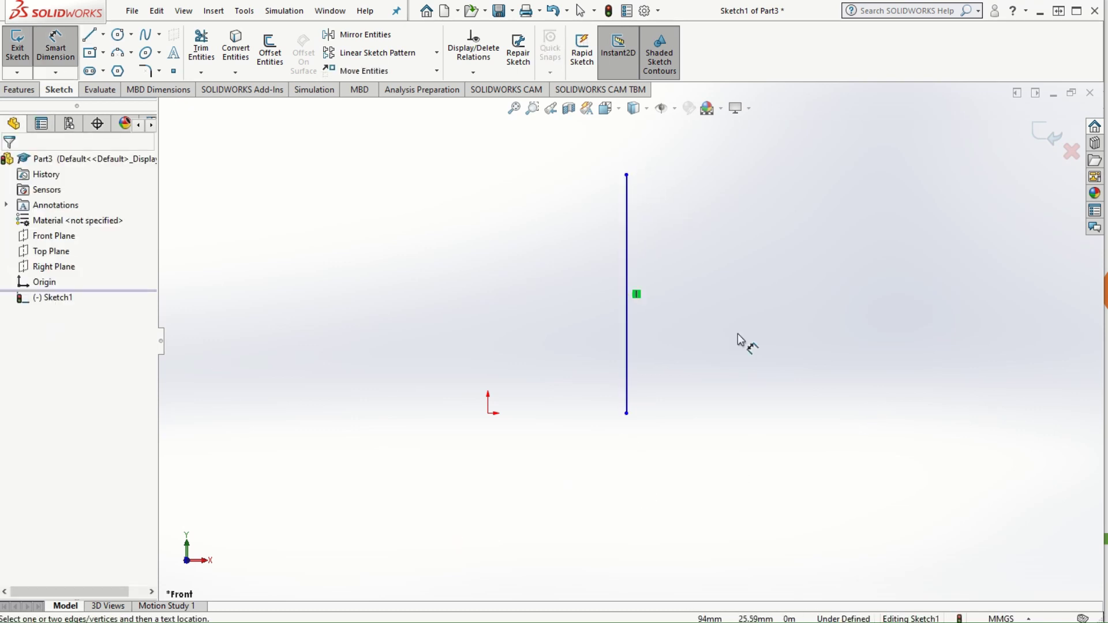
pyautogui.click(488, 413)
pyautogui.click(626, 413)
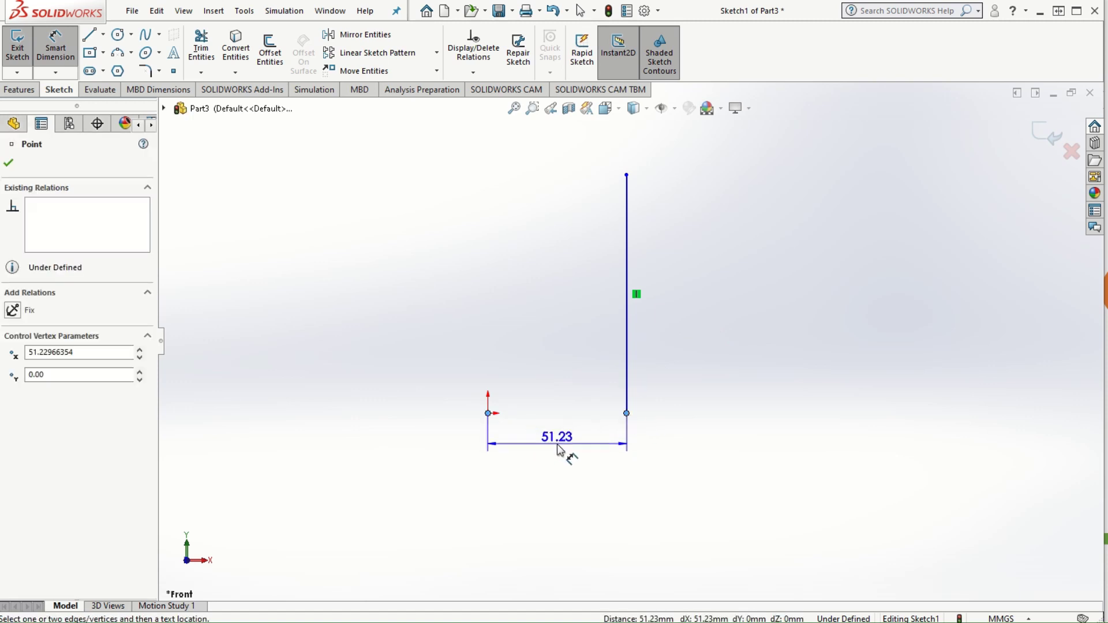
pyautogui.click(558, 449)
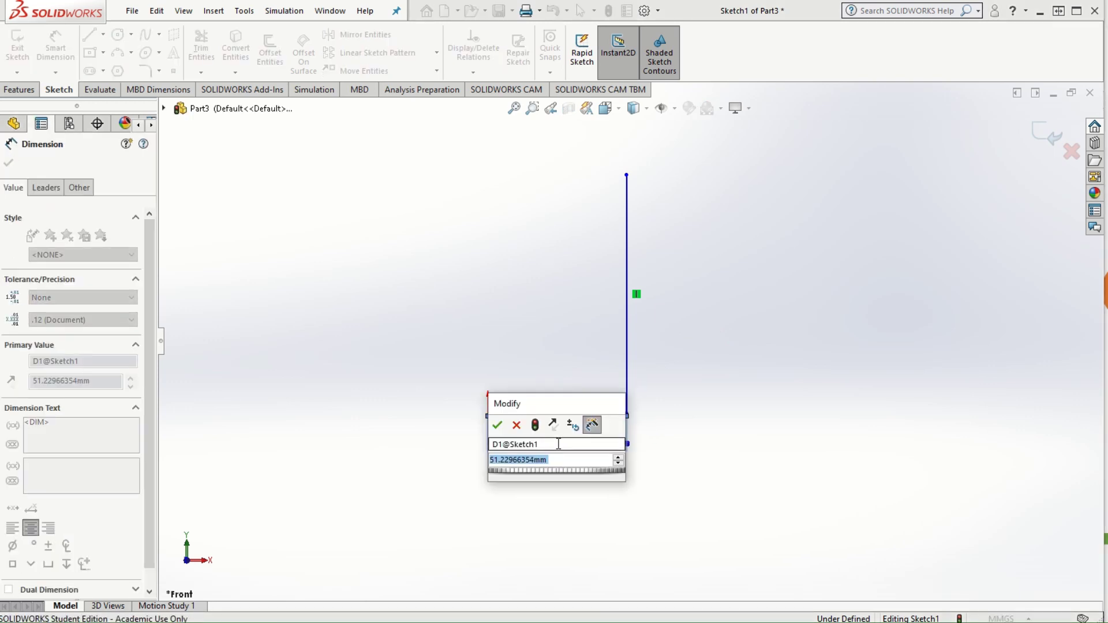
pyautogui.write('100')
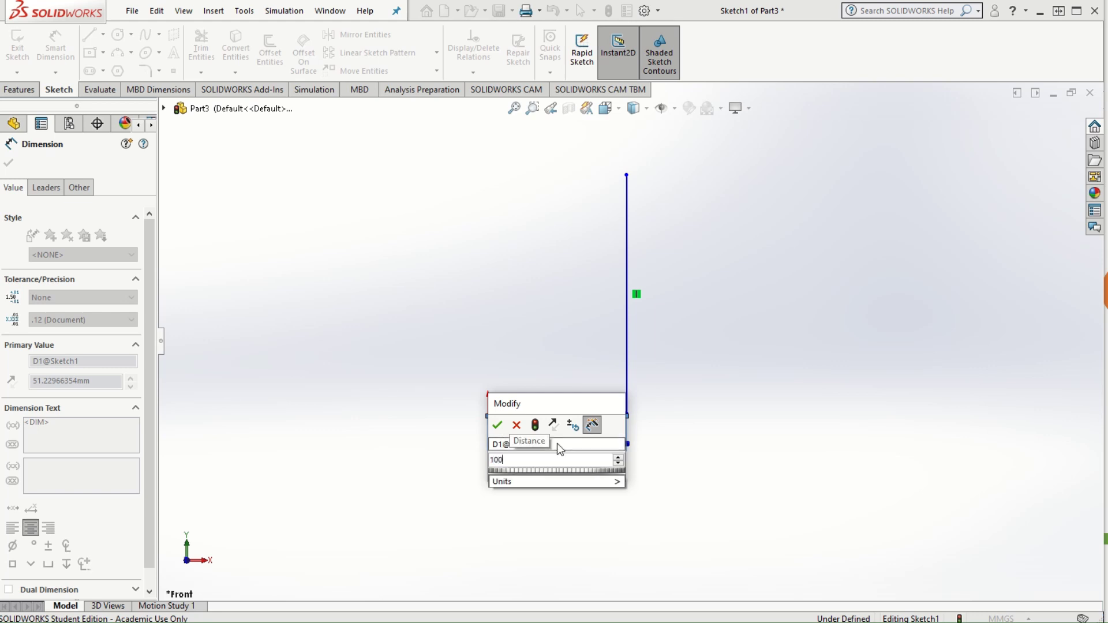
pyautogui.press('Return')
pyautogui.click(632, 520)
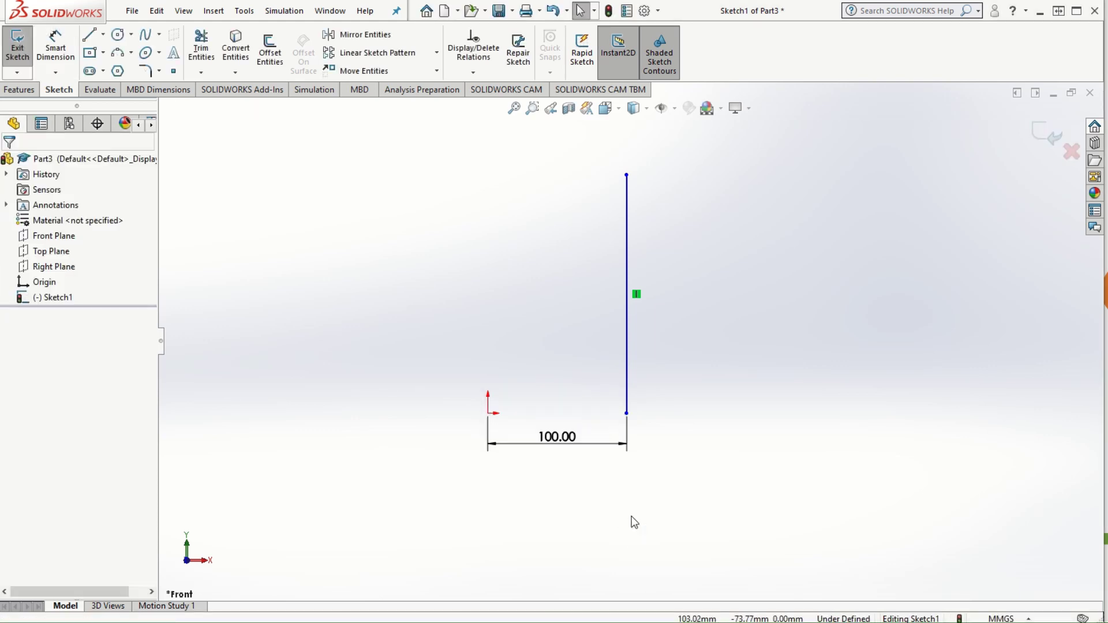
# - Add a Horizontal relation between the vertical line's lower endpoint and the origin
pyautogui.click(626, 413)
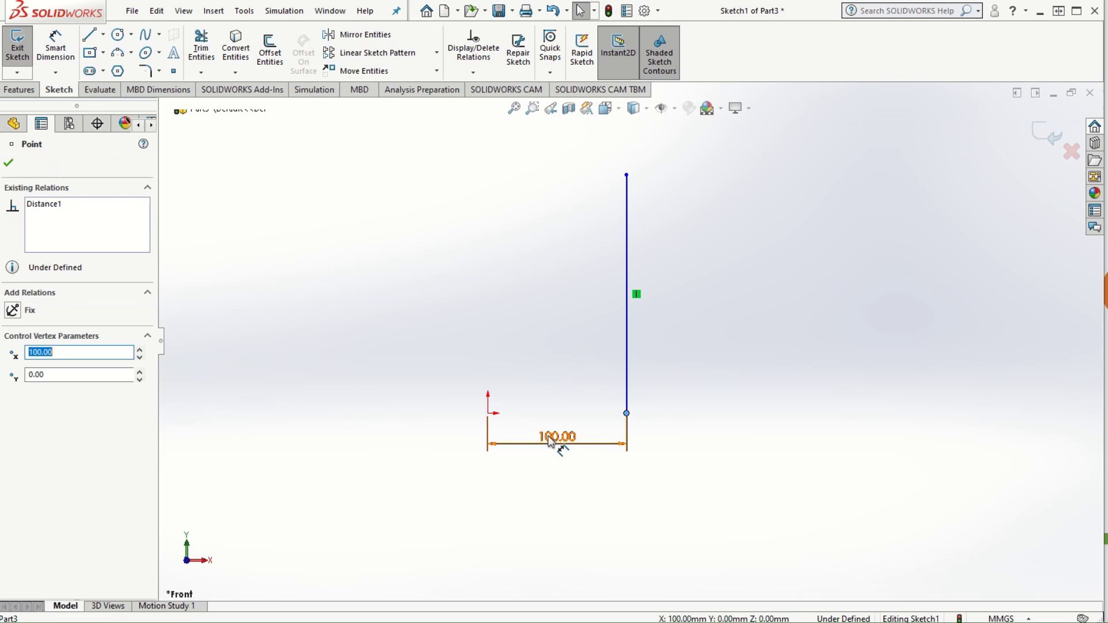
pyautogui.keyDown('ctrl'); pyautogui.click(488, 413); pyautogui.keyUp('ctrl')
pyautogui.click(527, 354)
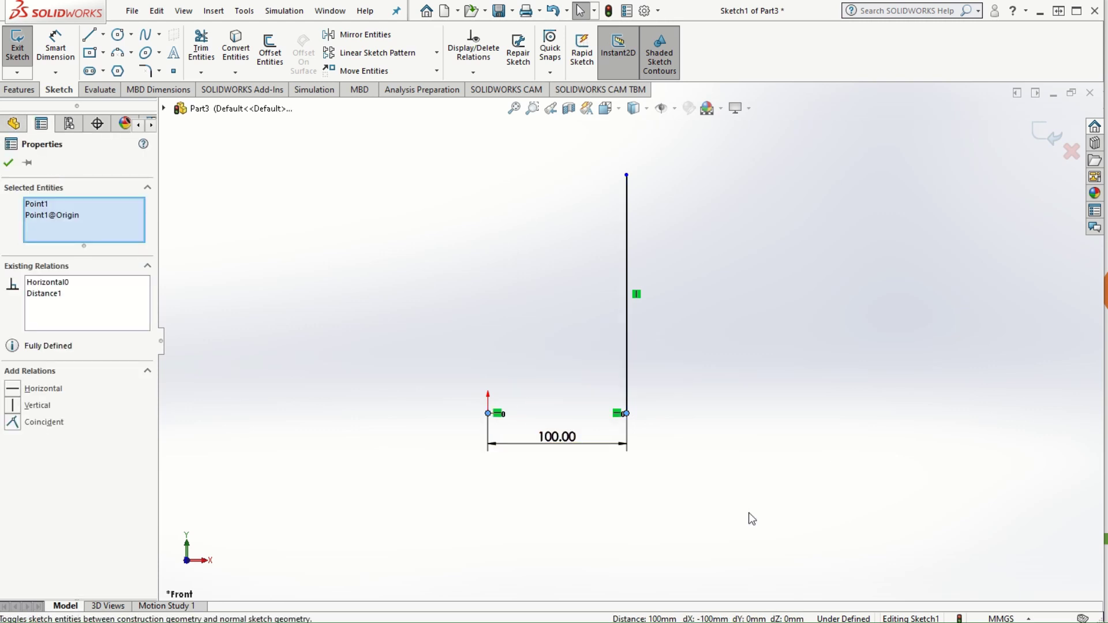
pyautogui.click(758, 522)
# - Dimension the vertical line's length as 200 mm
pyautogui.press('d')
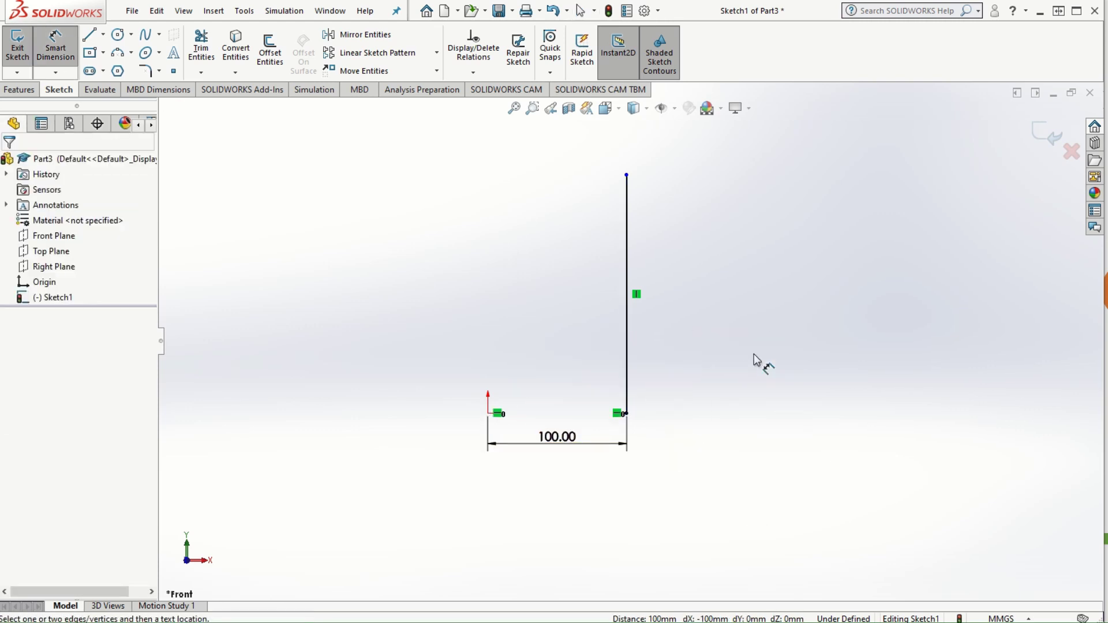
pyautogui.click(630, 328)
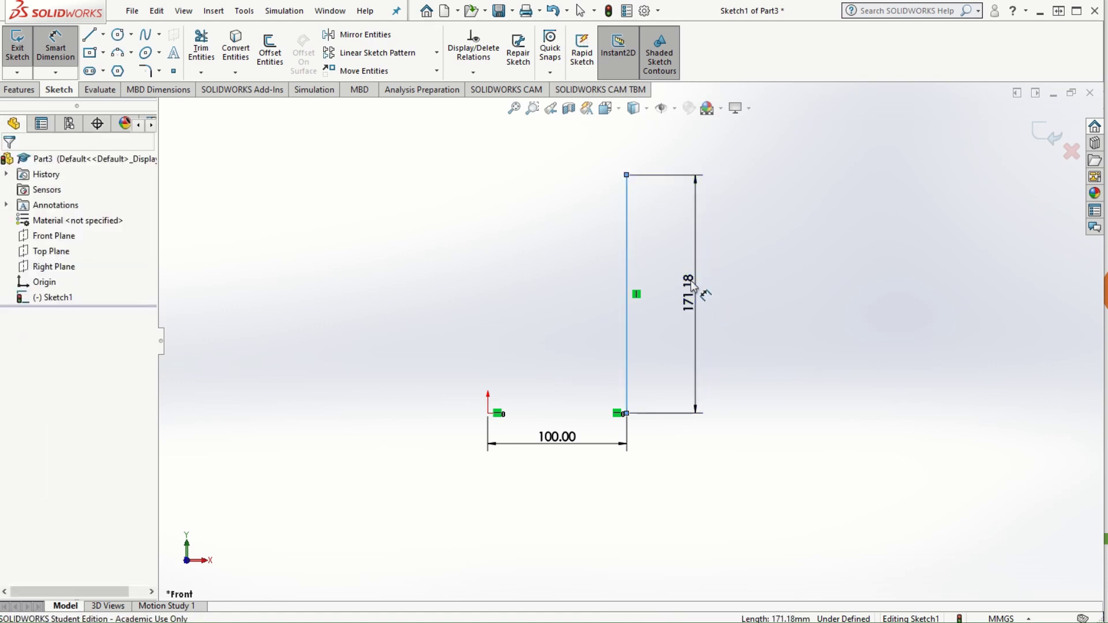
pyautogui.click(698, 290)
pyautogui.write('200')
pyautogui.press('Return')
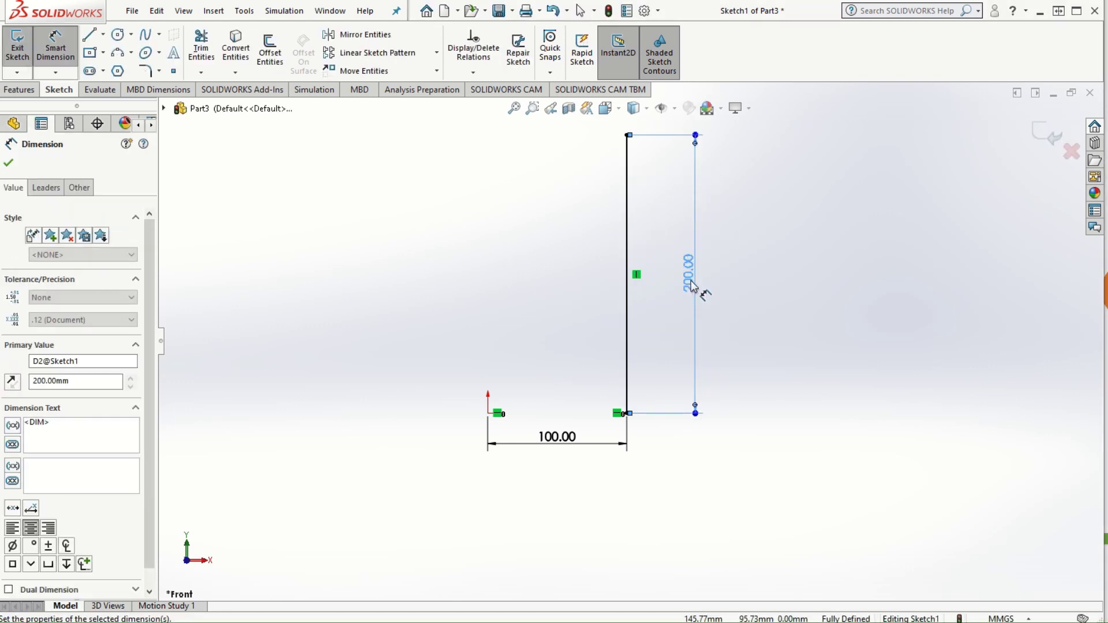
# - Draw a horizontal line from the vertical line's lower endpoint toward the origin and dimension it 25 mm long
pyautogui.scroll(3, 536, 288)
pyautogui.scroll(-3, 485, 281)
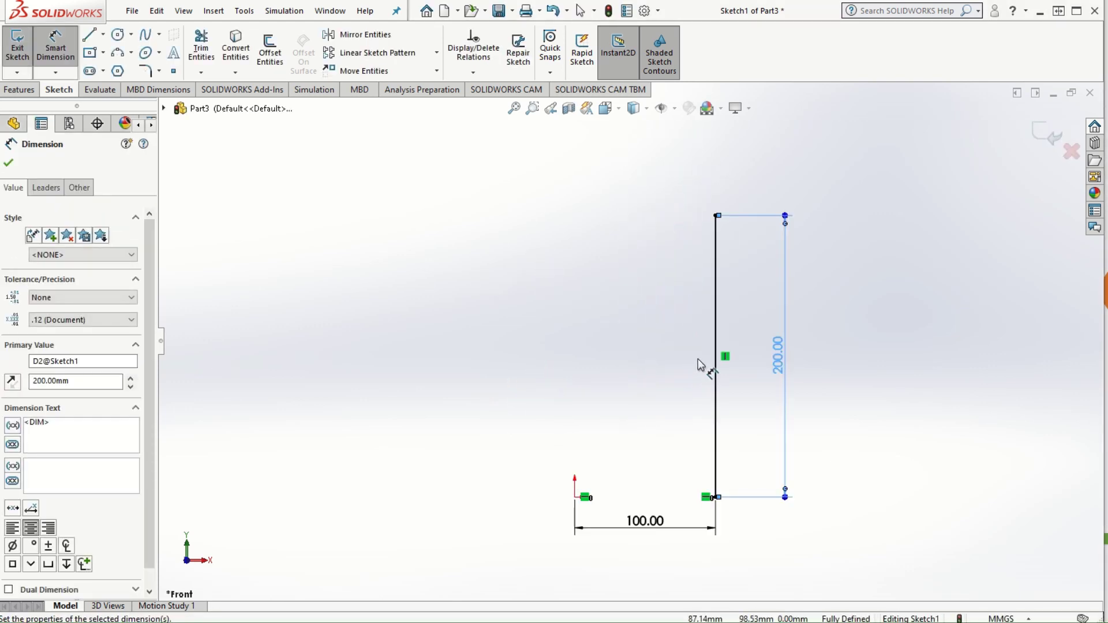
pyautogui.click(89, 35)
pyautogui.moveTo(715, 498); pyautogui.dragTo(682, 497)
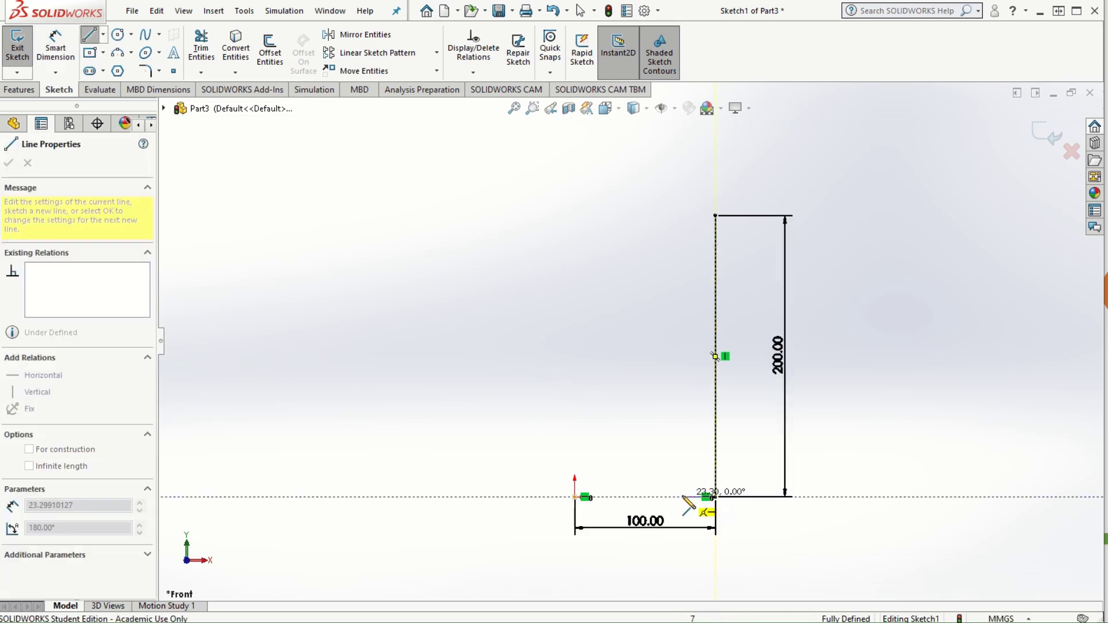
pyautogui.moveTo(937, 502); pyautogui.dragTo(952, 433, button='right')
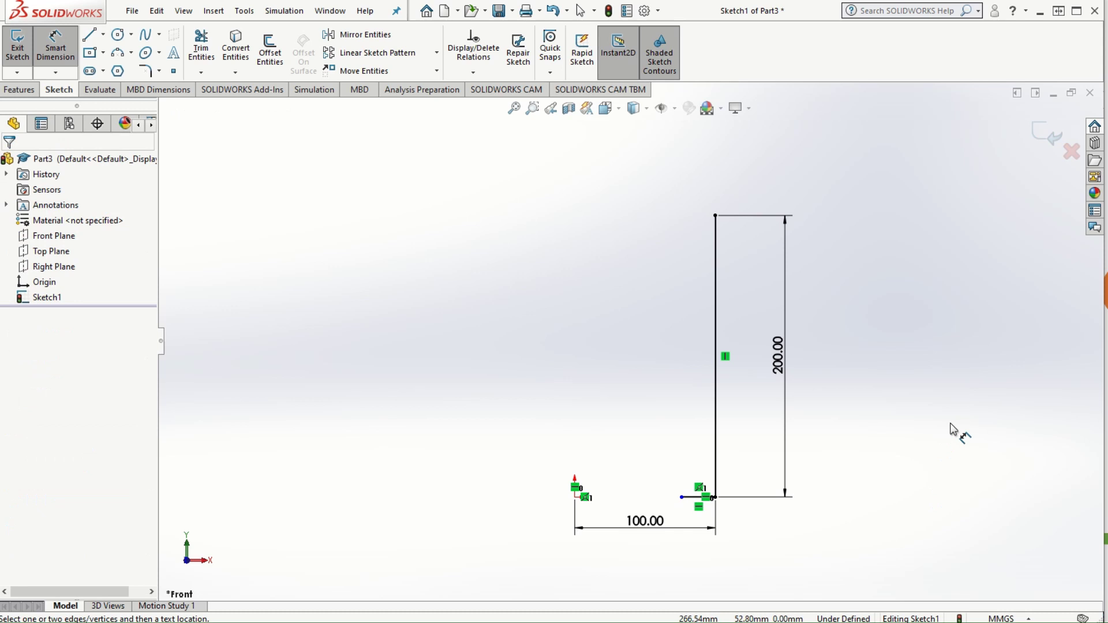
pyautogui.click(695, 502)
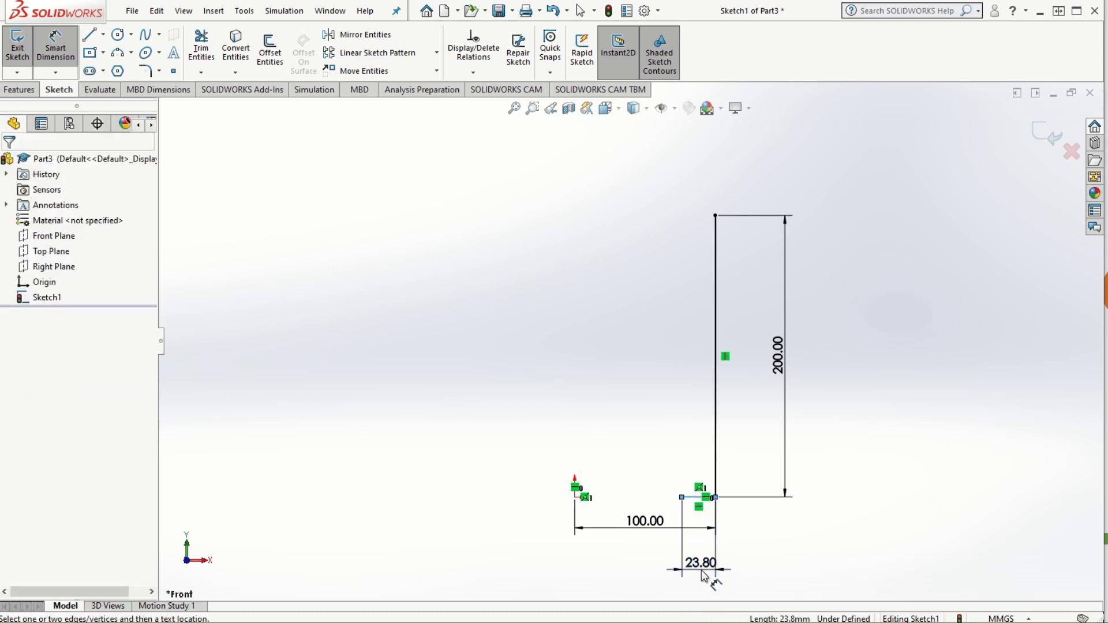
pyautogui.click(700, 565)
pyautogui.write('25')
pyautogui.press('Return')
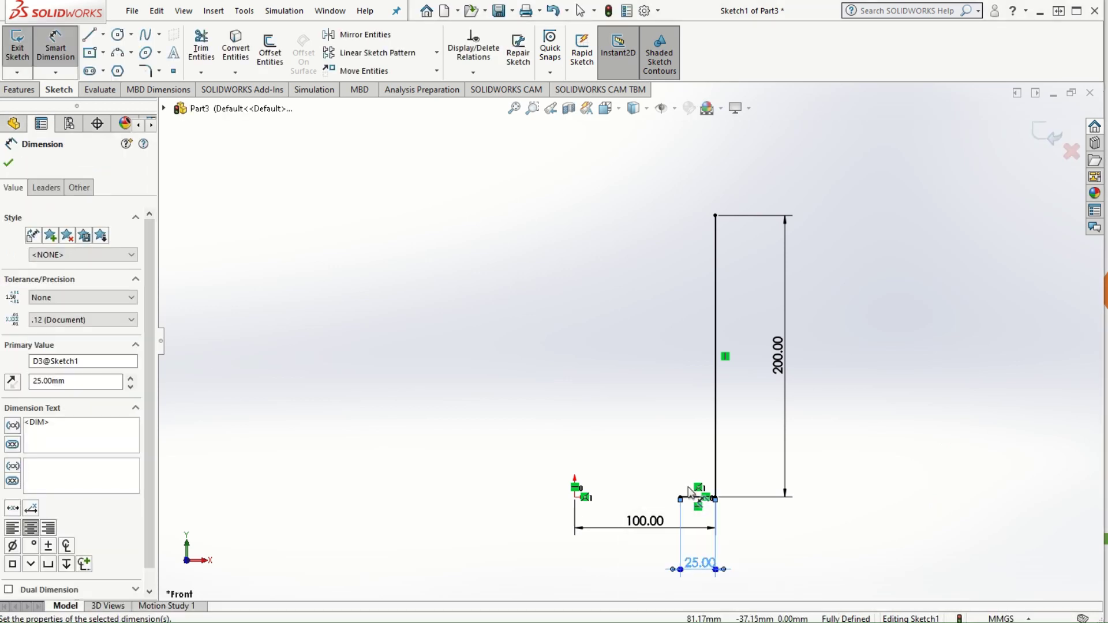
# - Draw a 100 mm horizontal line from the vertical line's upper end to above the origin, continued downward by about 26 mm
pyautogui.click(90, 35)
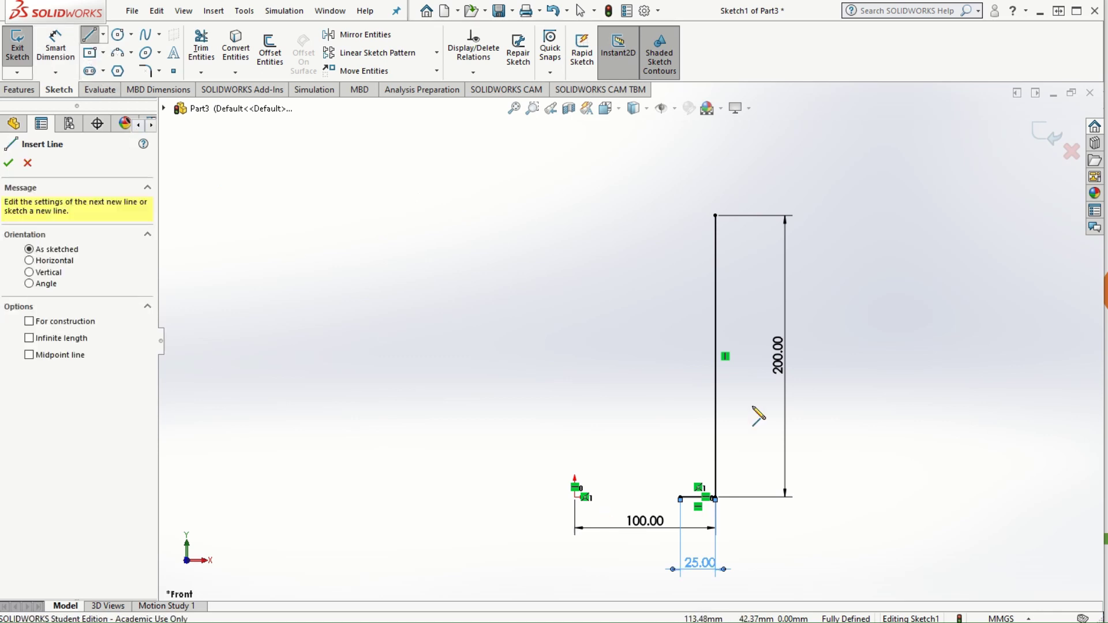
pyautogui.click(716, 215)
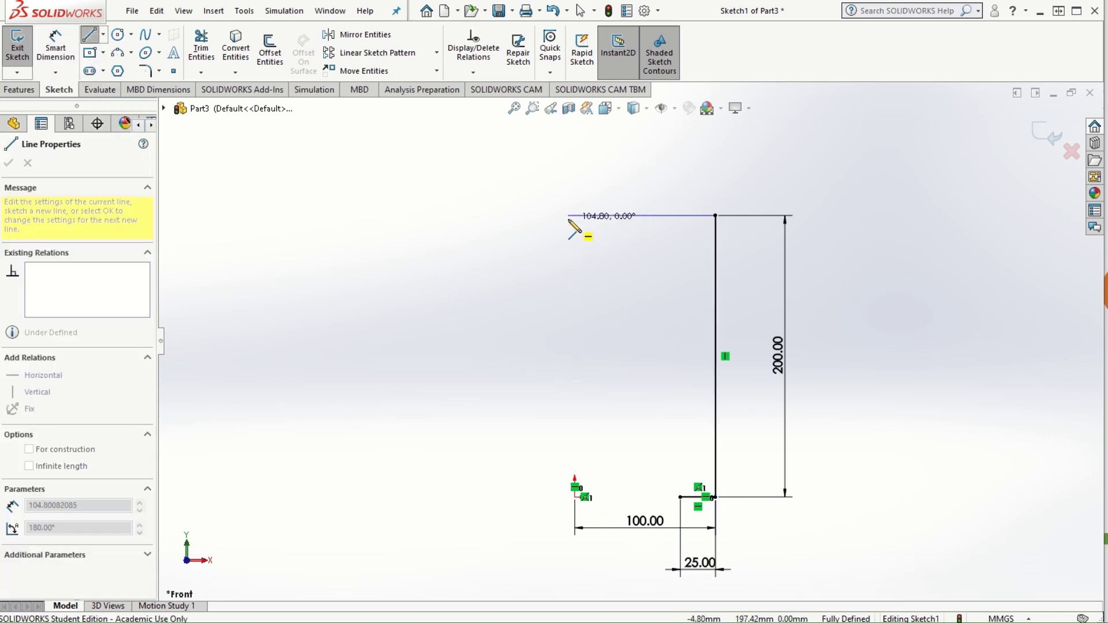
pyautogui.click(574, 215)
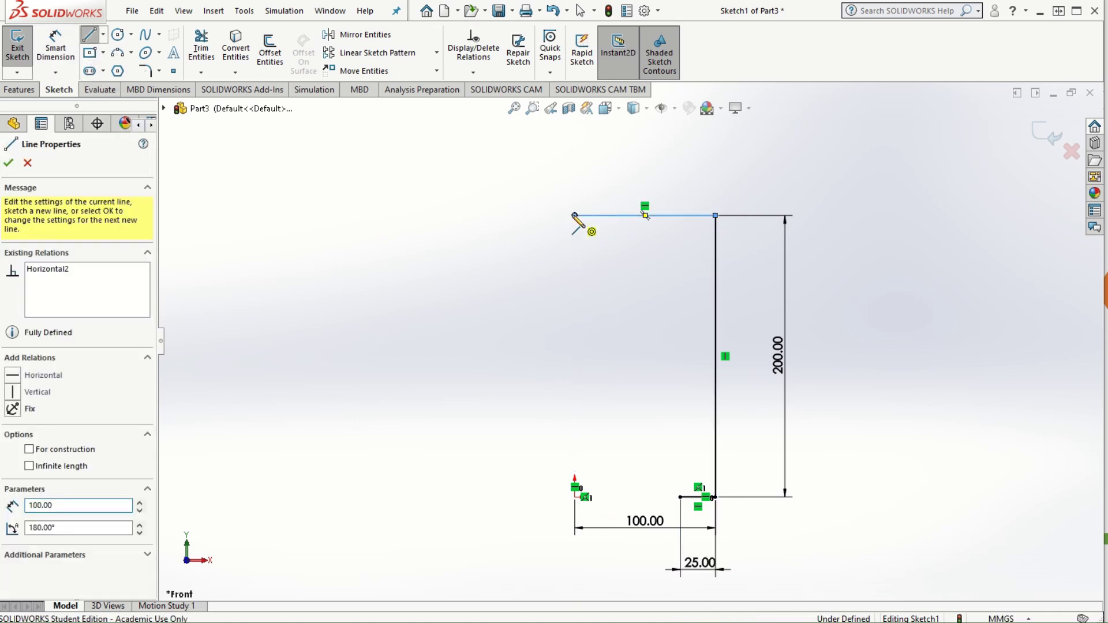
pyautogui.click(575, 252)
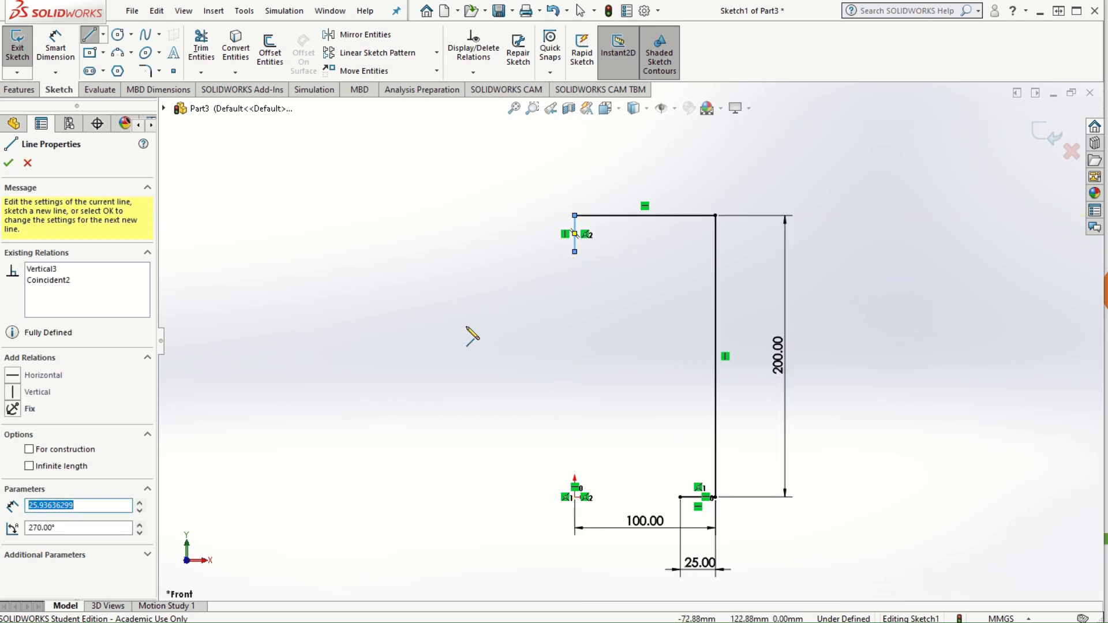
# - Dimension the short vertical line above the origin as 25 mm long
pyautogui.moveTo(470, 334); pyautogui.dragTo(483, 267, button='right')
pyautogui.click(576, 238)
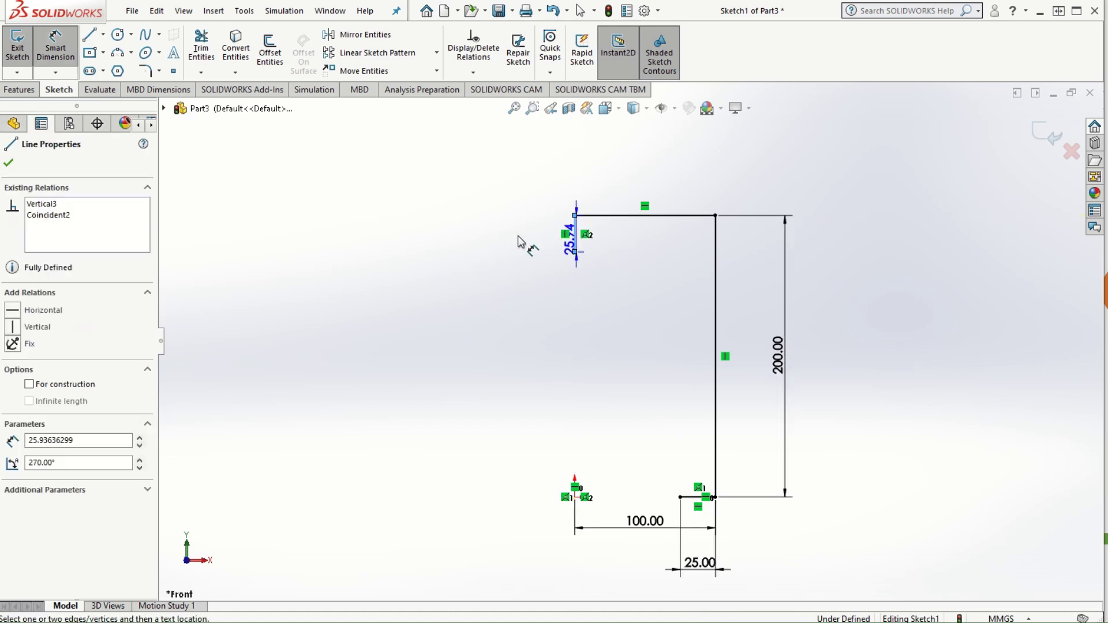
pyautogui.click(521, 240)
pyautogui.write('25')
pyautogui.press('Return')
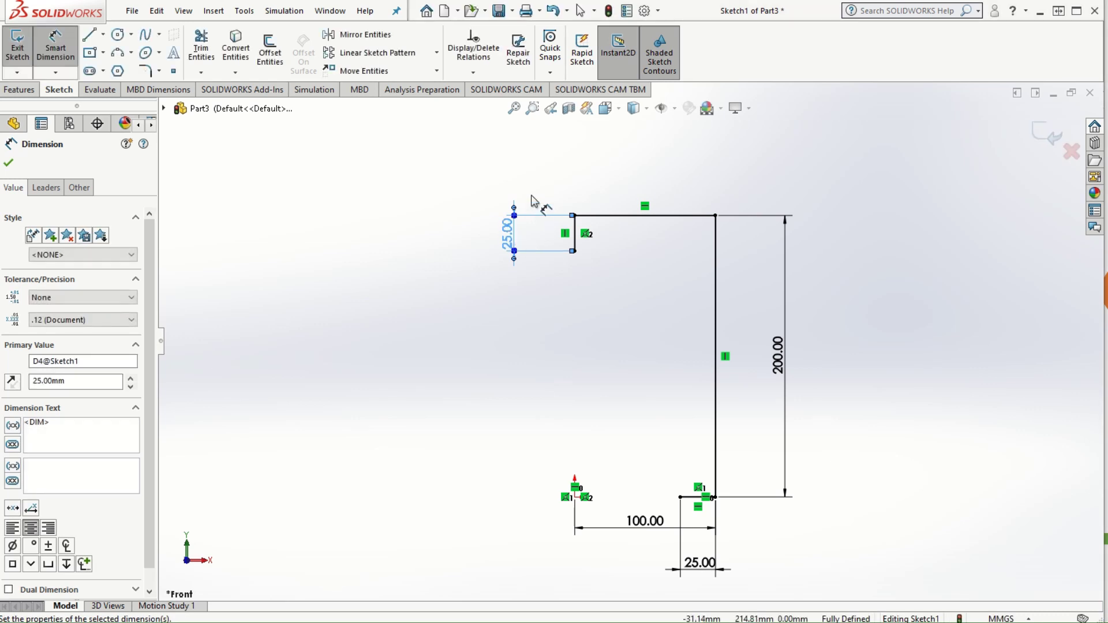
# - Close the profile with a 75 mm horizontal inner line and a 175 mm vertical line down to the 25 mm bottom edge's inner end
pyautogui.click(89, 37)
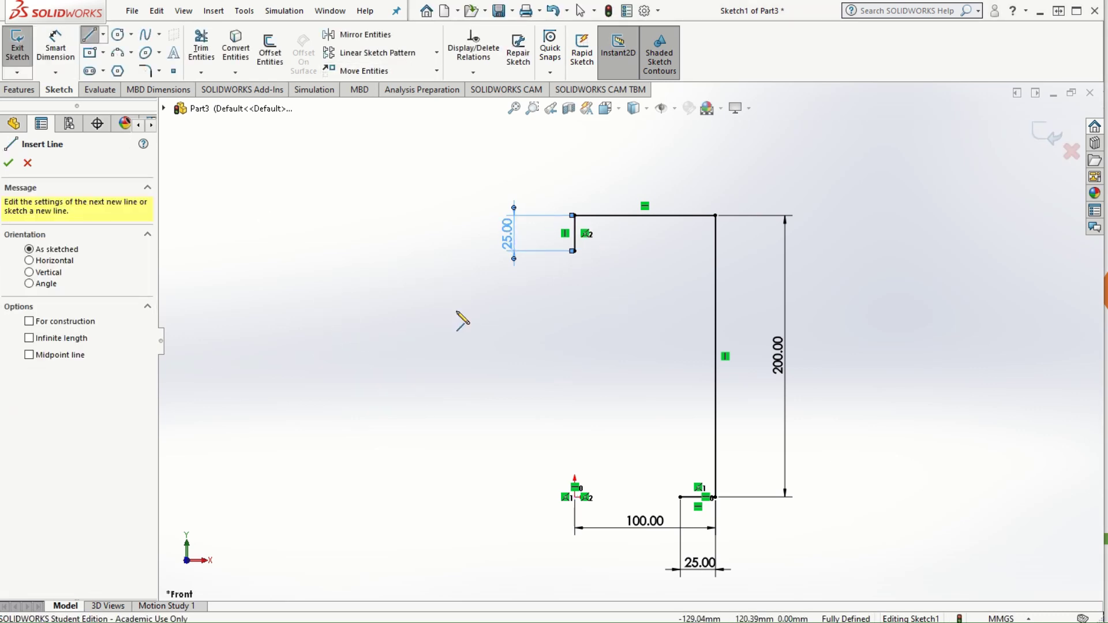
pyautogui.click(573, 252)
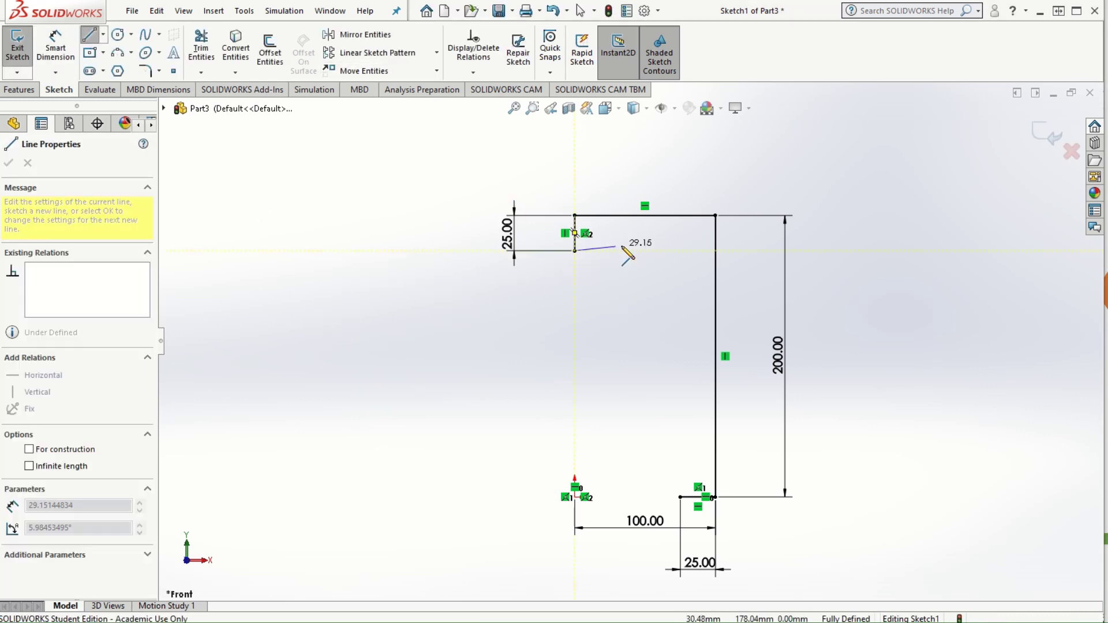
pyautogui.click(680, 250)
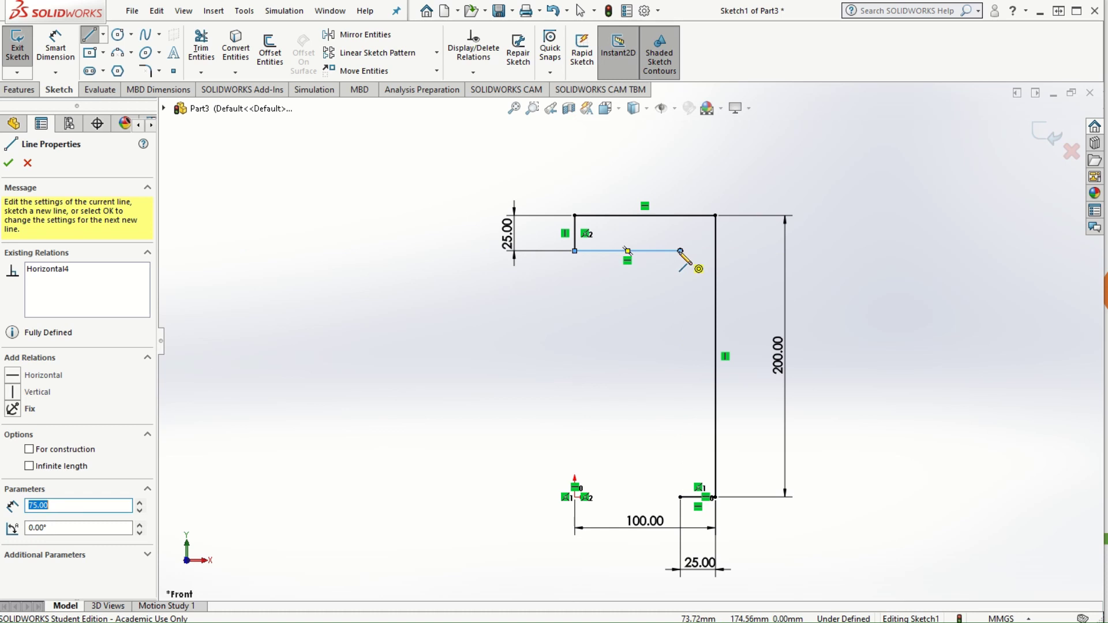
pyautogui.click(681, 496)
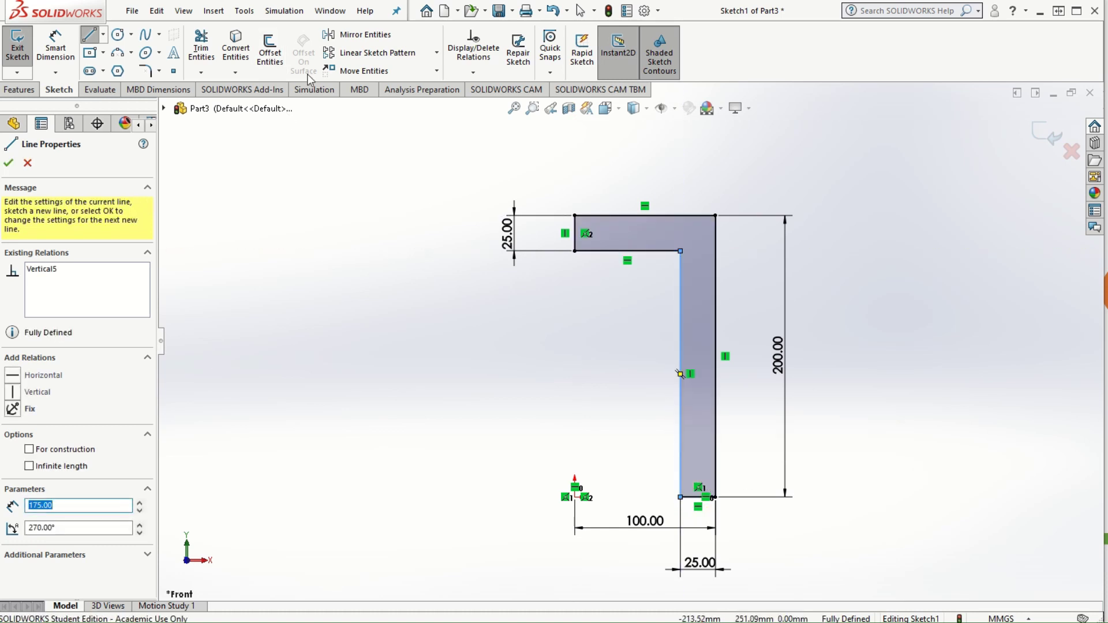
# - Round the profile's inner corner with a 25 mm sketch fillet
pyautogui.click(144, 70)
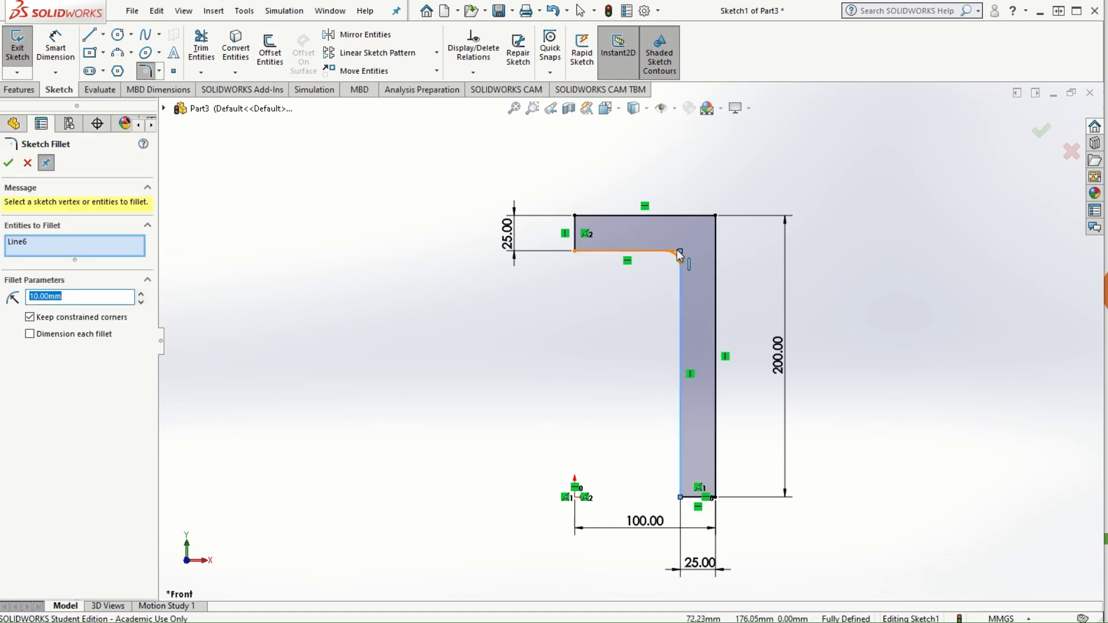
pyautogui.write('25')
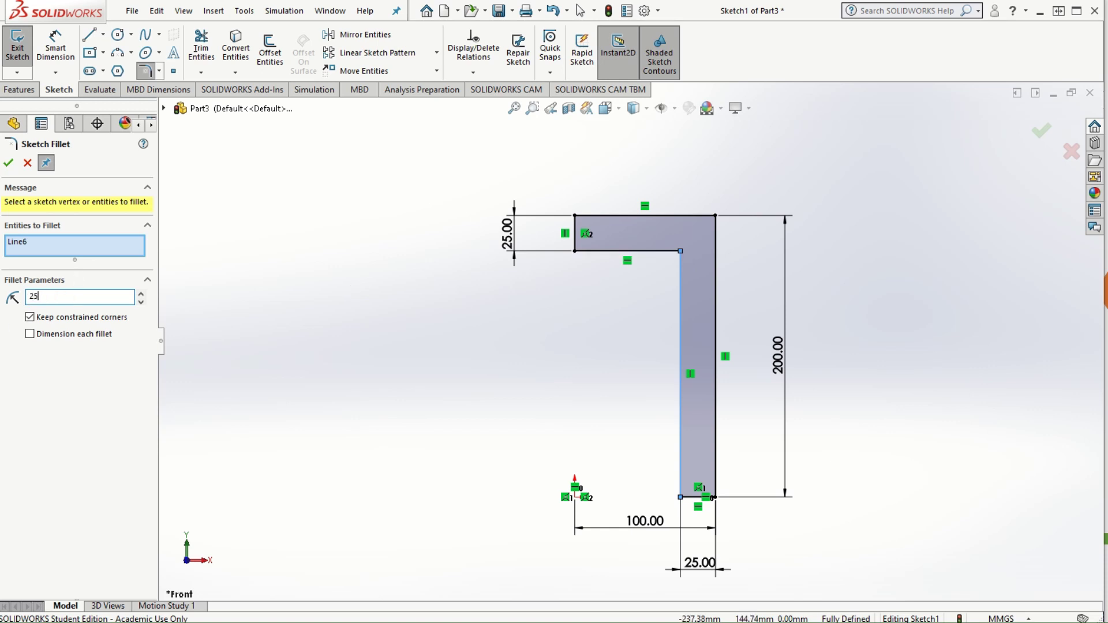
pyautogui.press('Return')
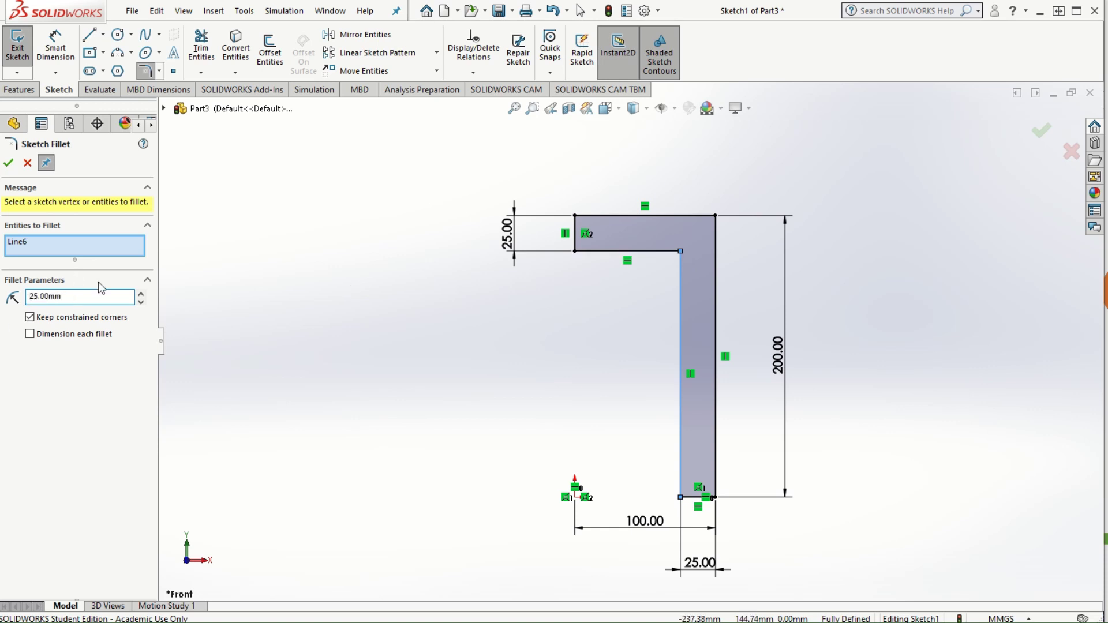
pyautogui.click(676, 251)
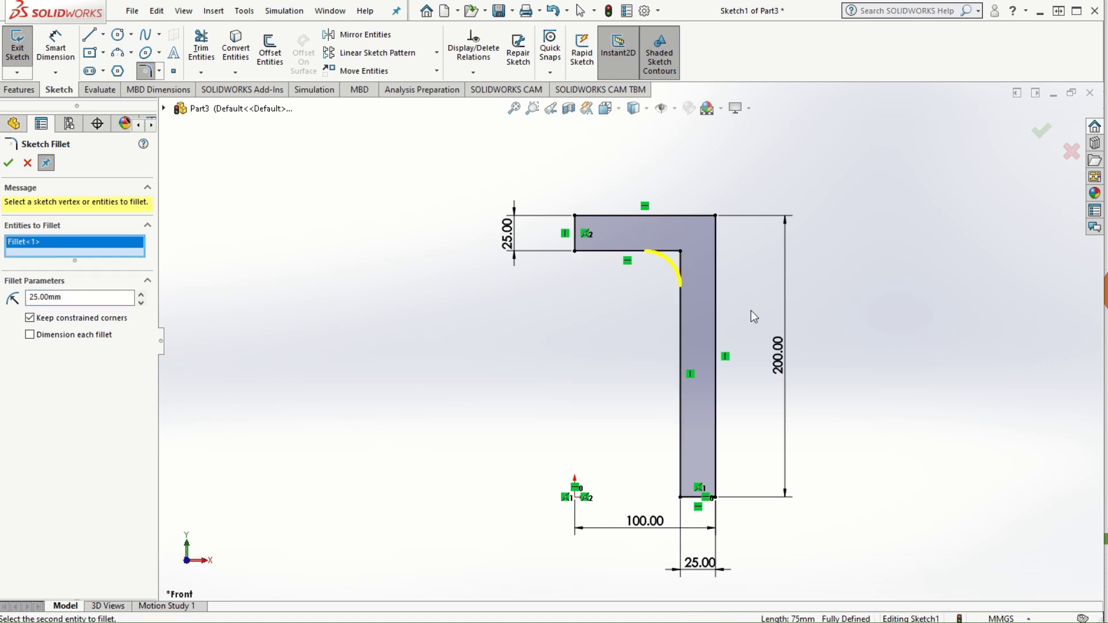
pyautogui.click(8, 163)
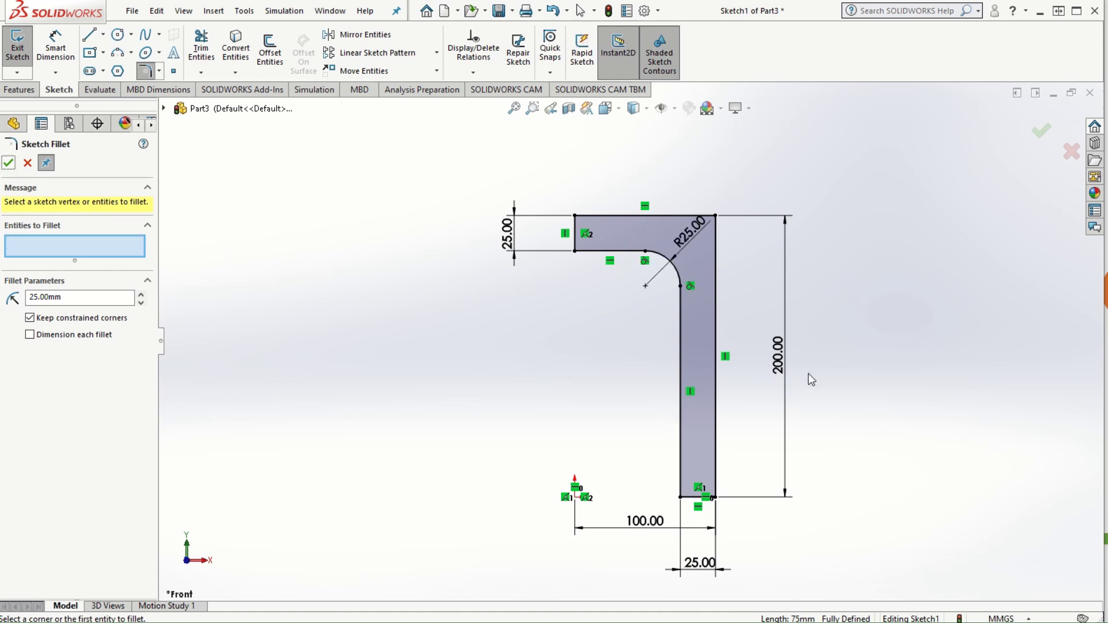
pyautogui.scroll(-2, 671, 419)
pyautogui.scroll(1, 540, 242)
pyautogui.scroll(1, 506, 297)
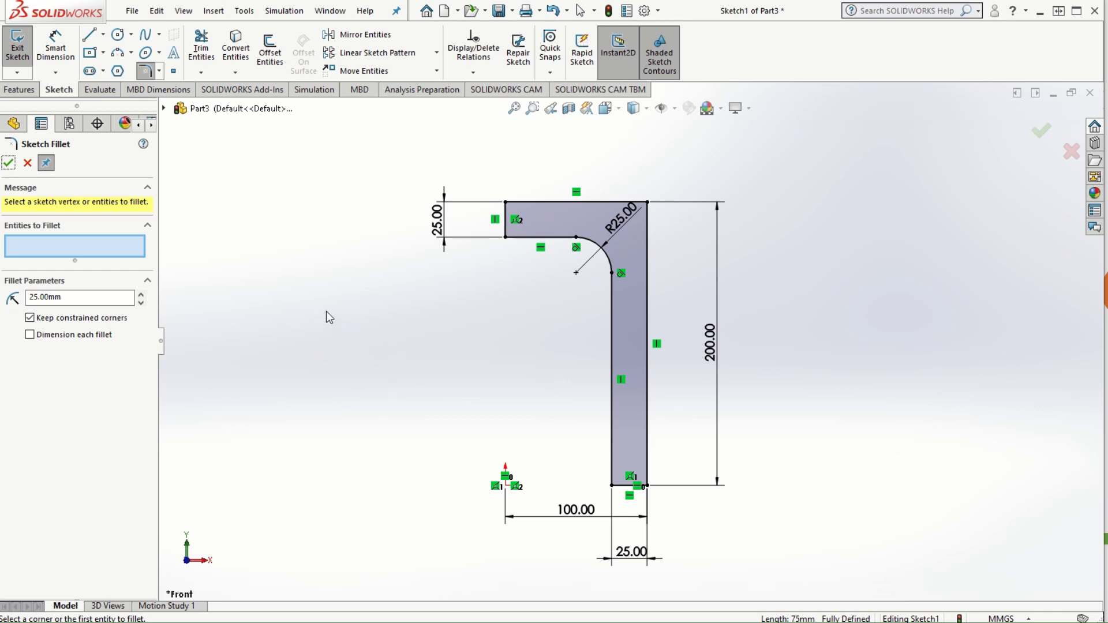
pyautogui.click(8, 163)
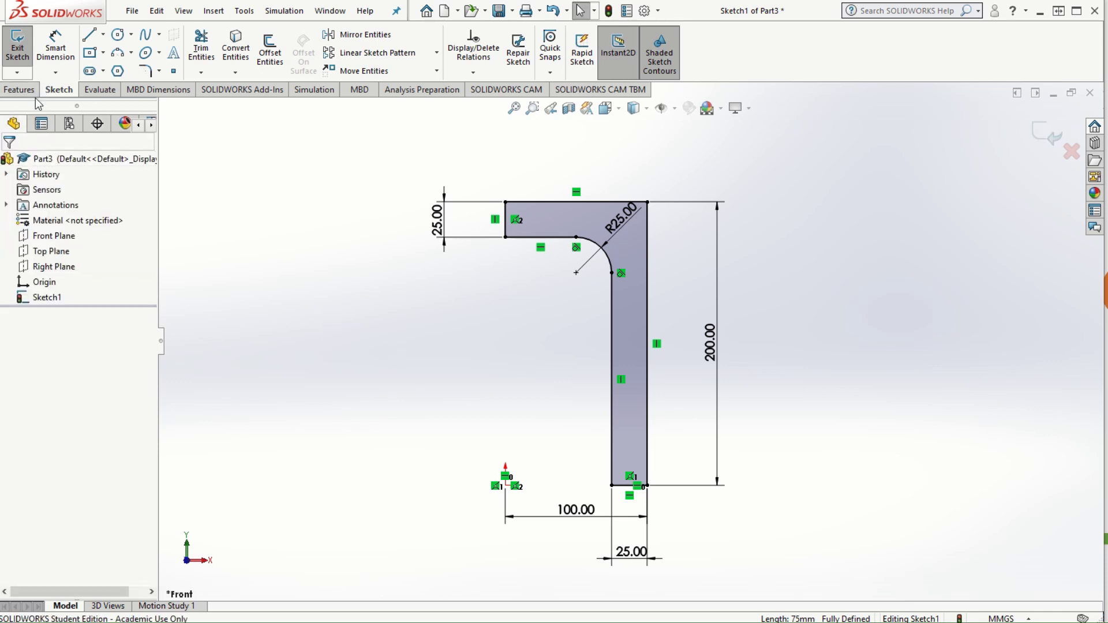
# - Revolve the profile 90 degrees about the 25 mm vertical line above the origin, with the direction reversed
pyautogui.click(26, 89)
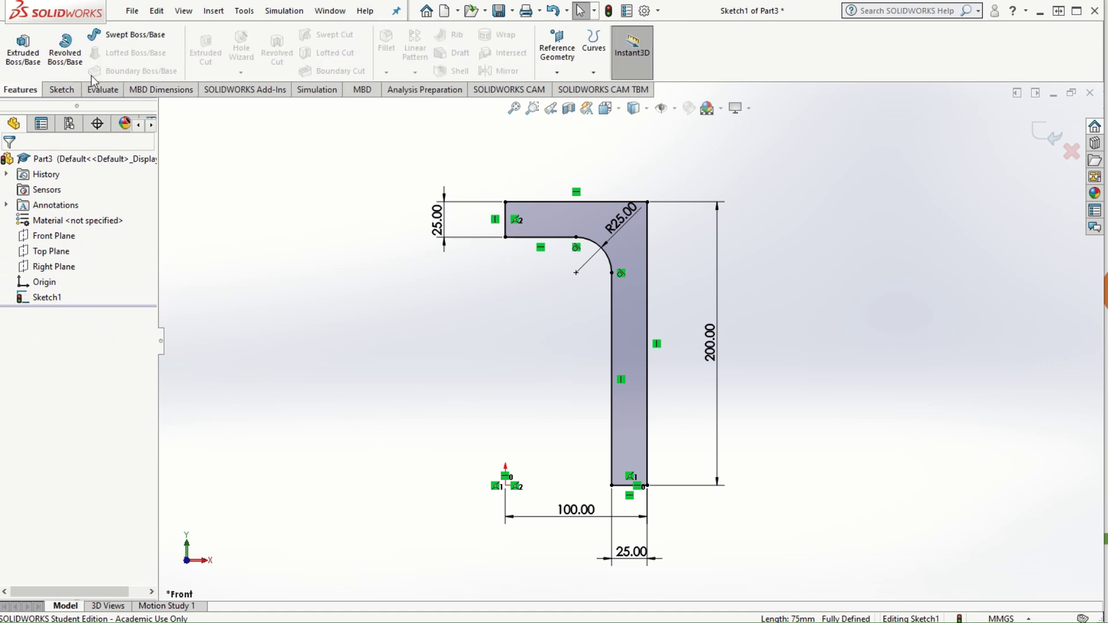
pyautogui.click(65, 51)
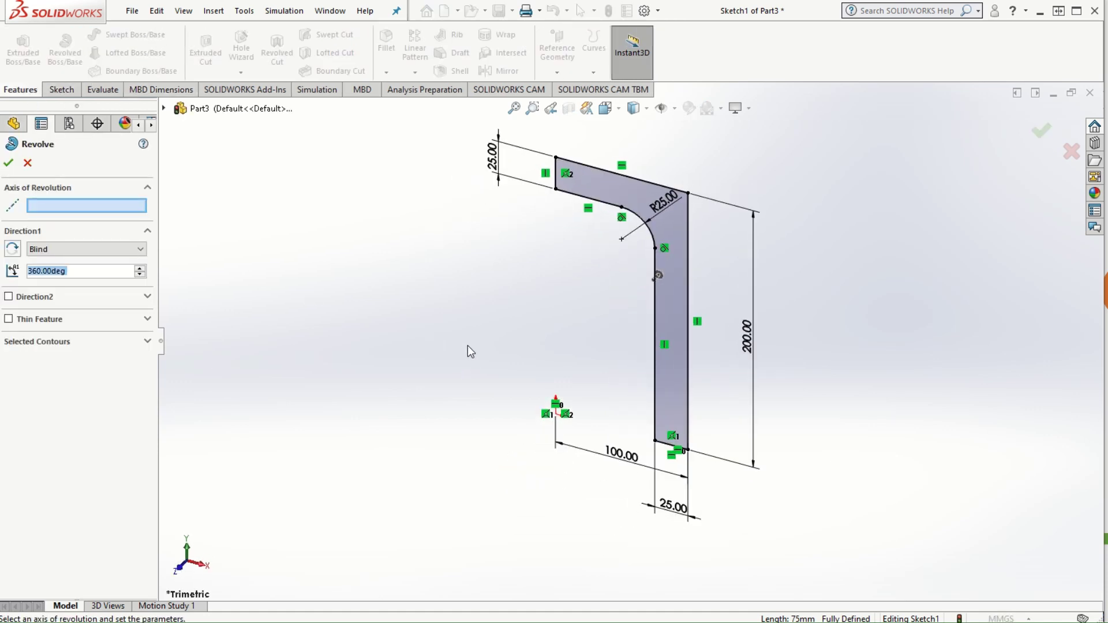
pyautogui.click(557, 173)
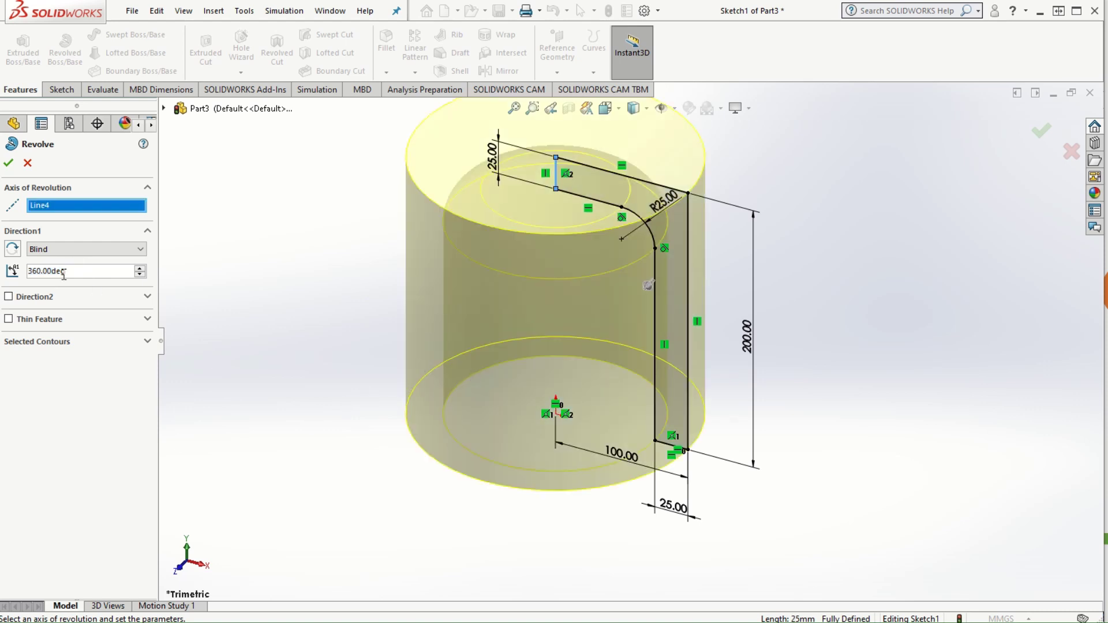
pyautogui.hotkey('shift', 'Home')
pyautogui.write('90')
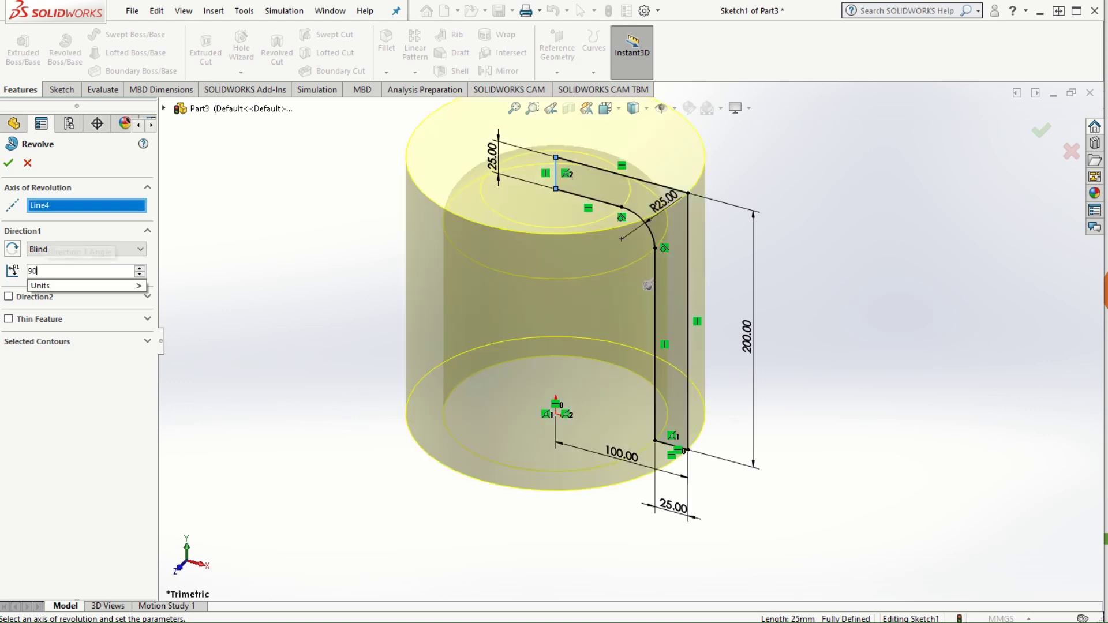
pyautogui.press('Return')
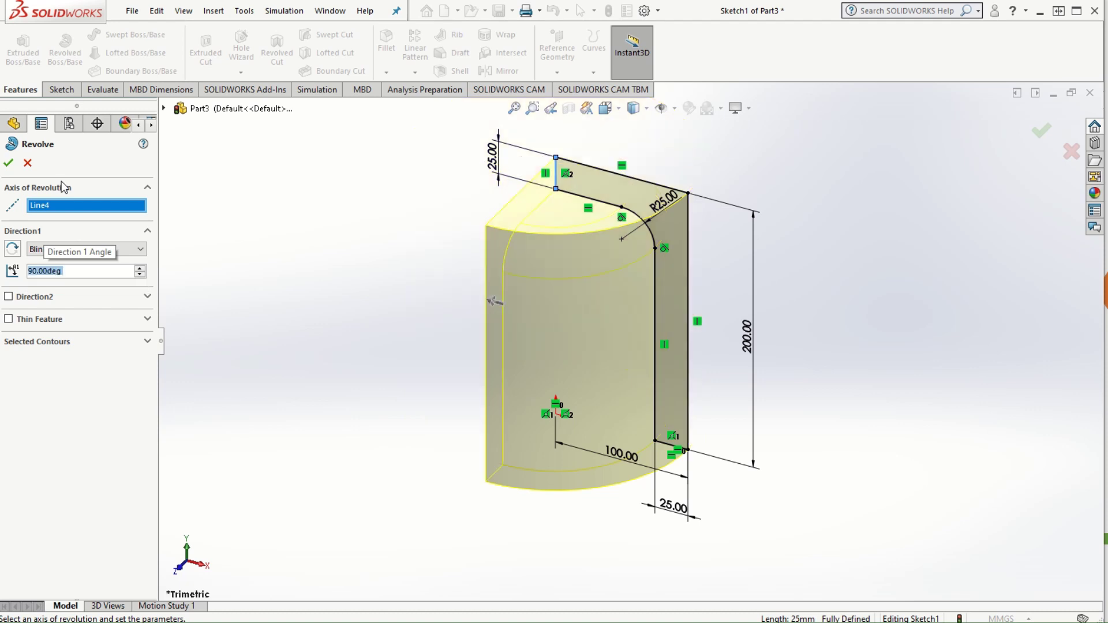
pyautogui.click(12, 249)
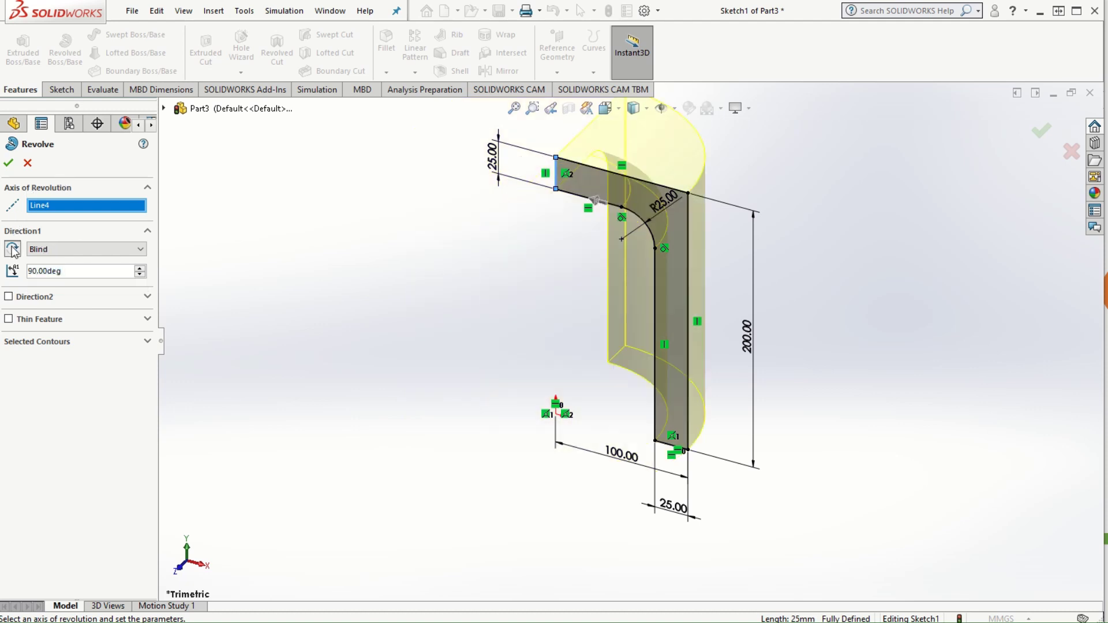
pyautogui.scroll(2, 521, 239)
pyautogui.scroll(-4, 645, 361)
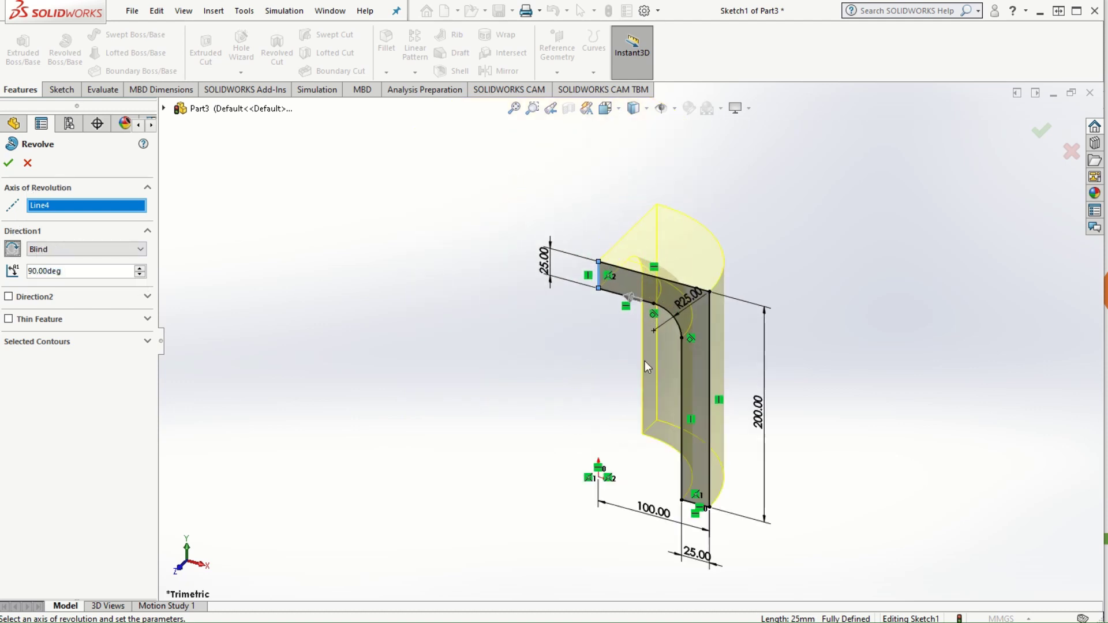
pyautogui.scroll(-2, 691, 387)
pyautogui.scroll(2, 628, 341)
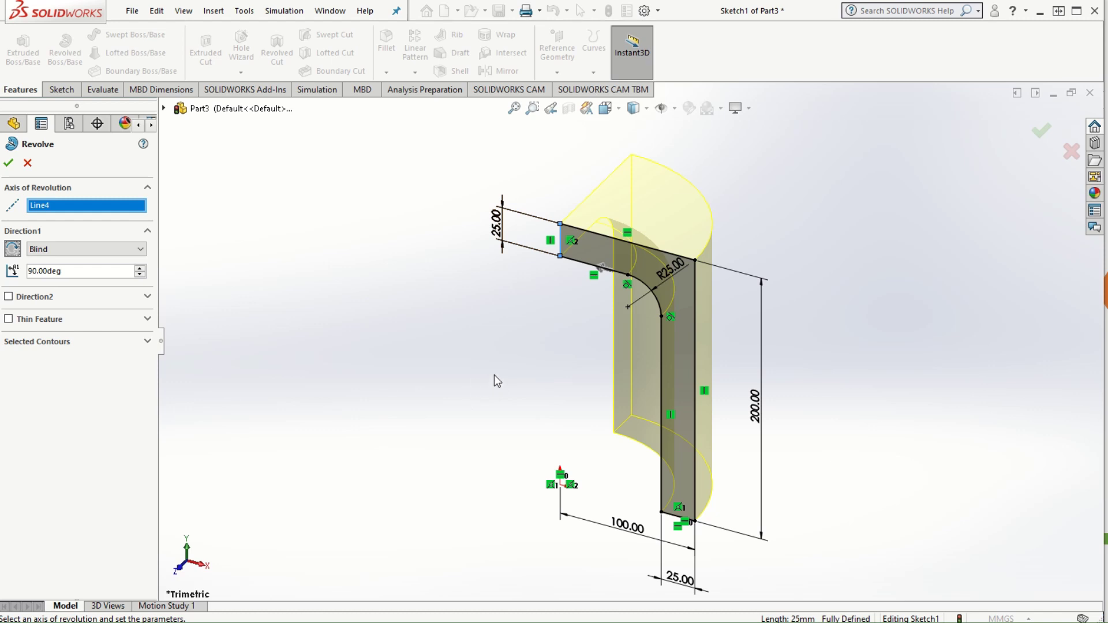
pyautogui.moveTo(490, 379)
pyautogui.mouseDown(button='middle')
pyautogui.moveTo(517, 353)
pyautogui.moveTo(611, 344)
pyautogui.moveTo(524, 388)
pyautogui.moveTo(527, 331)
pyautogui.moveTo(537, 353)
pyautogui.moveTo(528, 359)
pyautogui.mouseUp(button='middle')
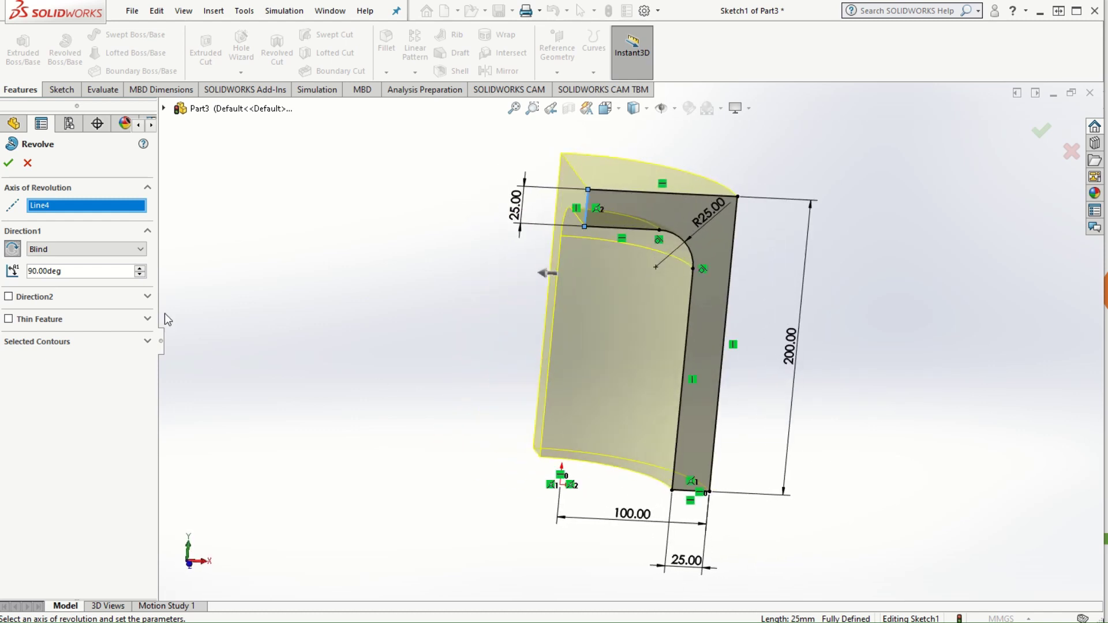
pyautogui.click(8, 163)
pyautogui.click(831, 296)
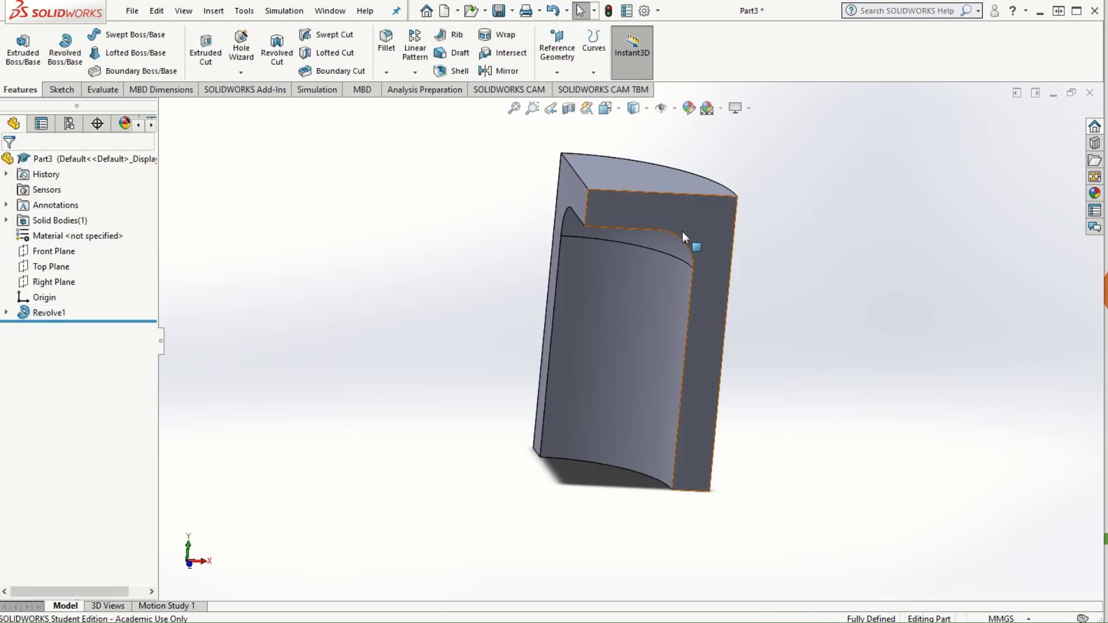
# - Create a new static simulation study for the quarter vessel, without 2D simplification
pyautogui.moveTo(682, 240); pyautogui.dragTo(759, 369, button='middle')
pyautogui.click(284, 10)
pyautogui.click(297, 33)
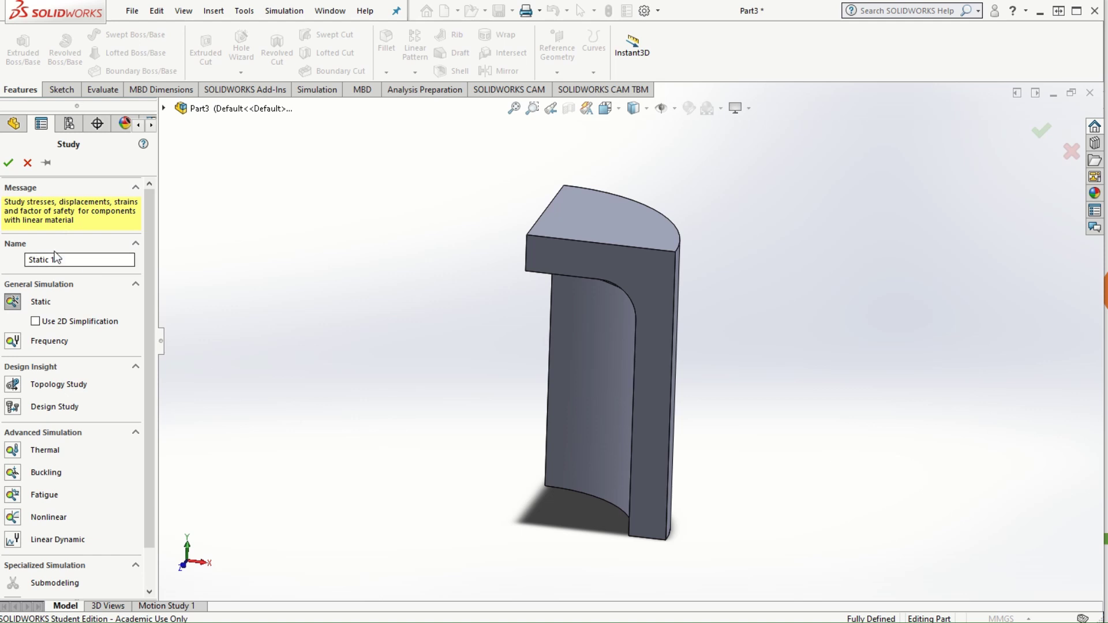
pyautogui.click(8, 162)
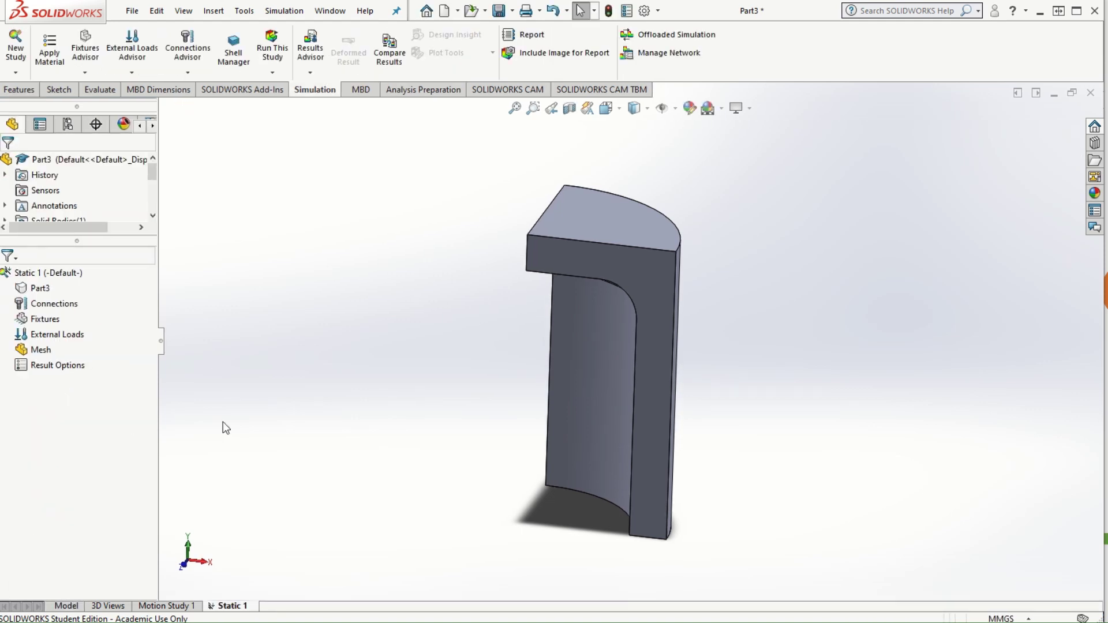
# - Assign the favorite material Plain Carbon Steel to the part in the static study
pyautogui.rightClick(35, 287)
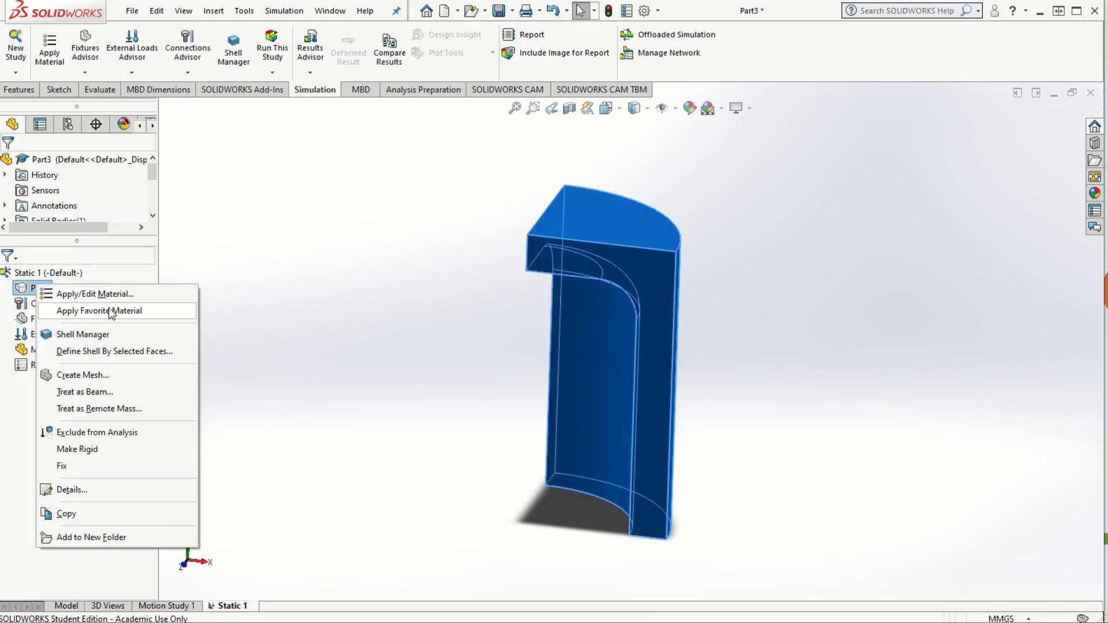
pyautogui.moveTo(112, 312)
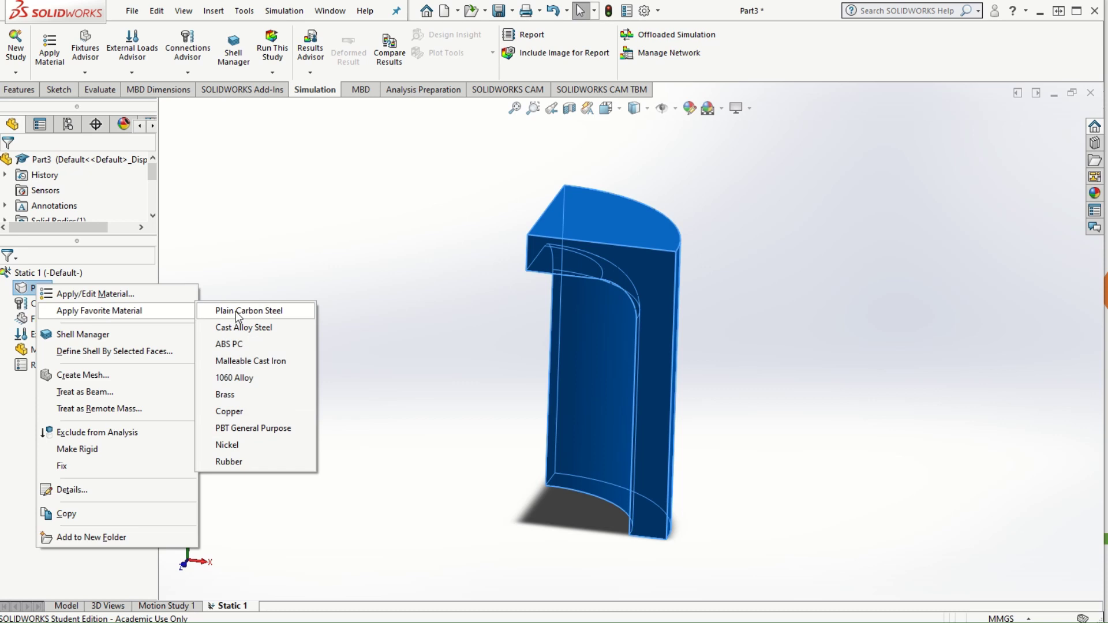
pyautogui.click(237, 311)
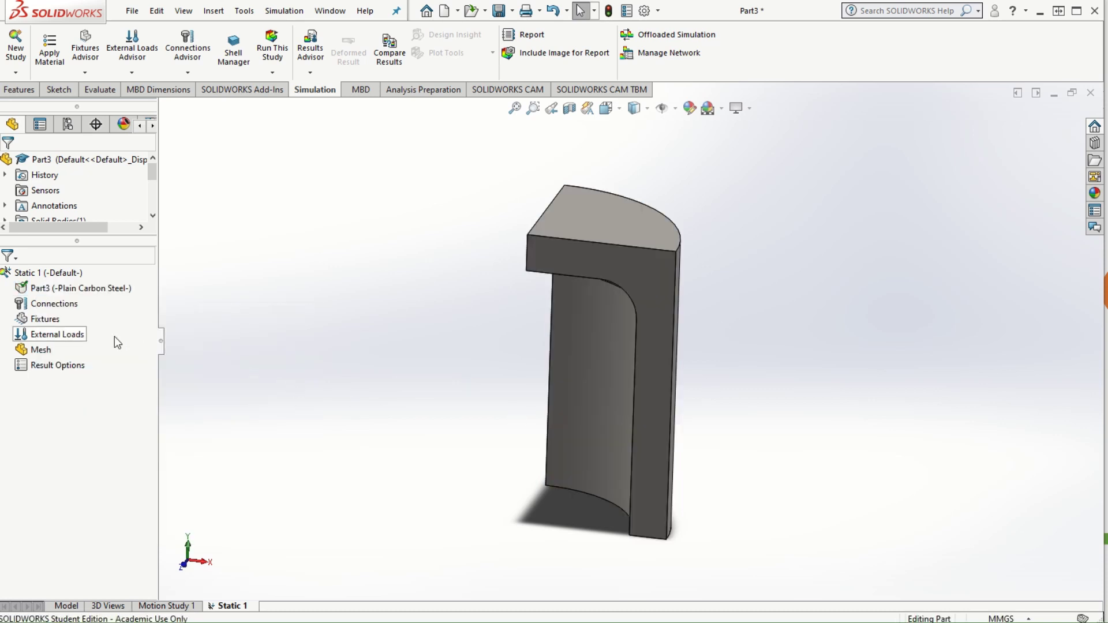
# - Apply a Roller/Slider fixture to the two radial cut faces and the bottom face of the vessel wall
pyautogui.rightClick(44, 322)
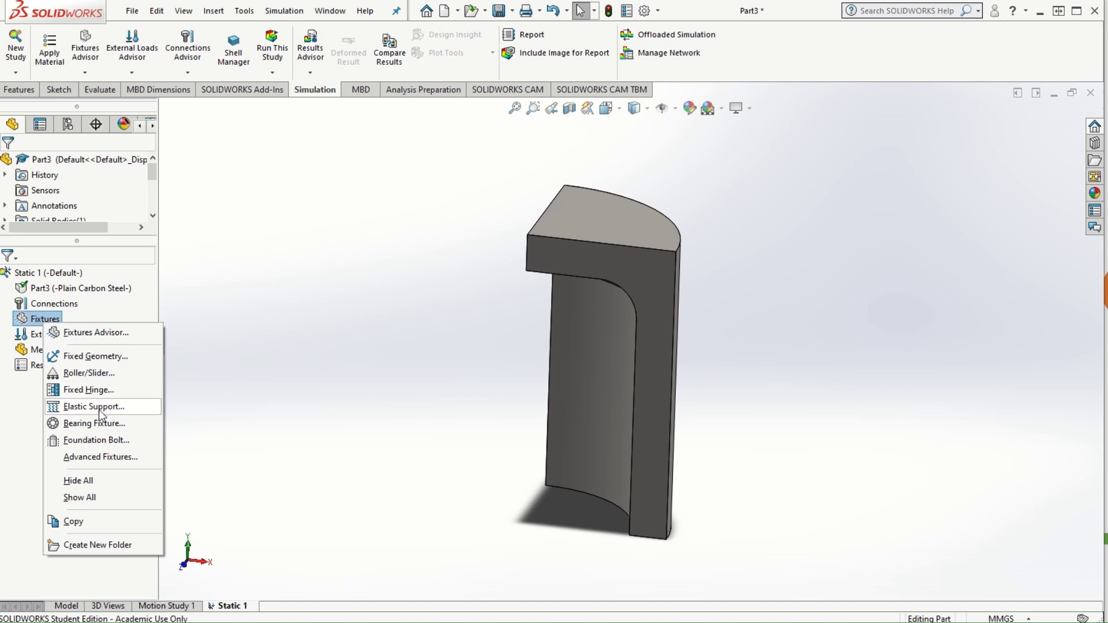
pyautogui.click(96, 375)
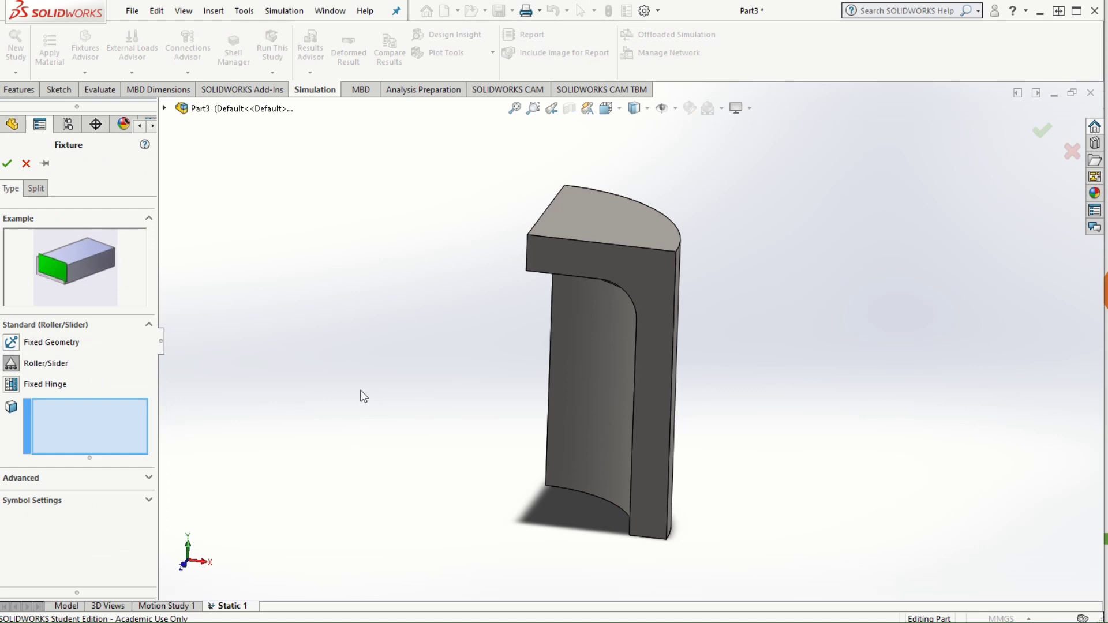
pyautogui.click(662, 391)
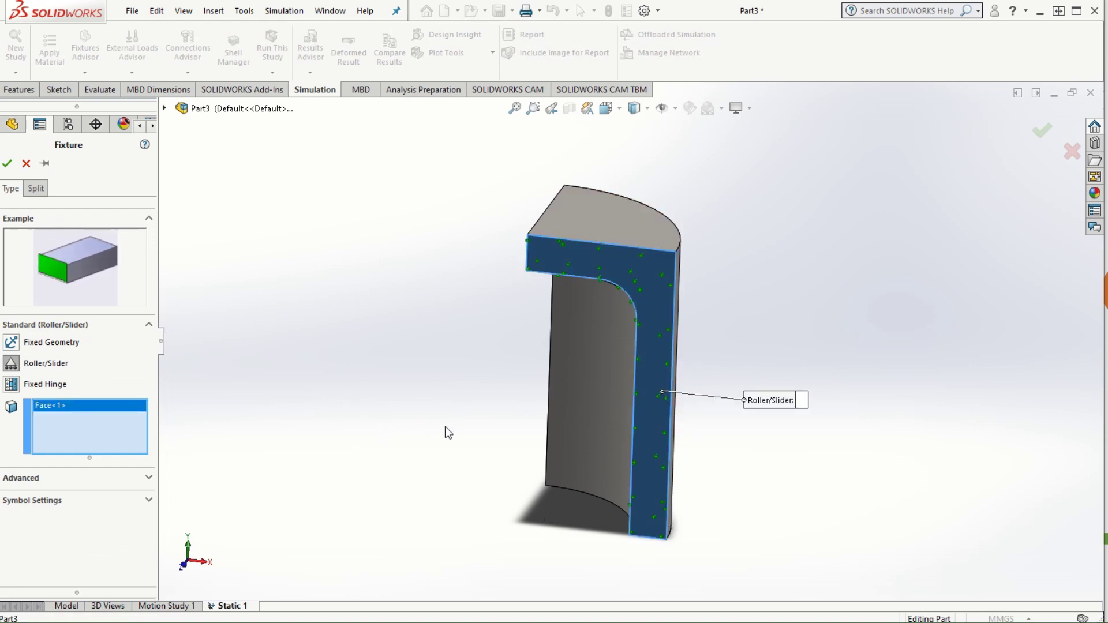
pyautogui.moveTo(444, 429); pyautogui.dragTo(518, 367, button='middle')
pyautogui.click(519, 363)
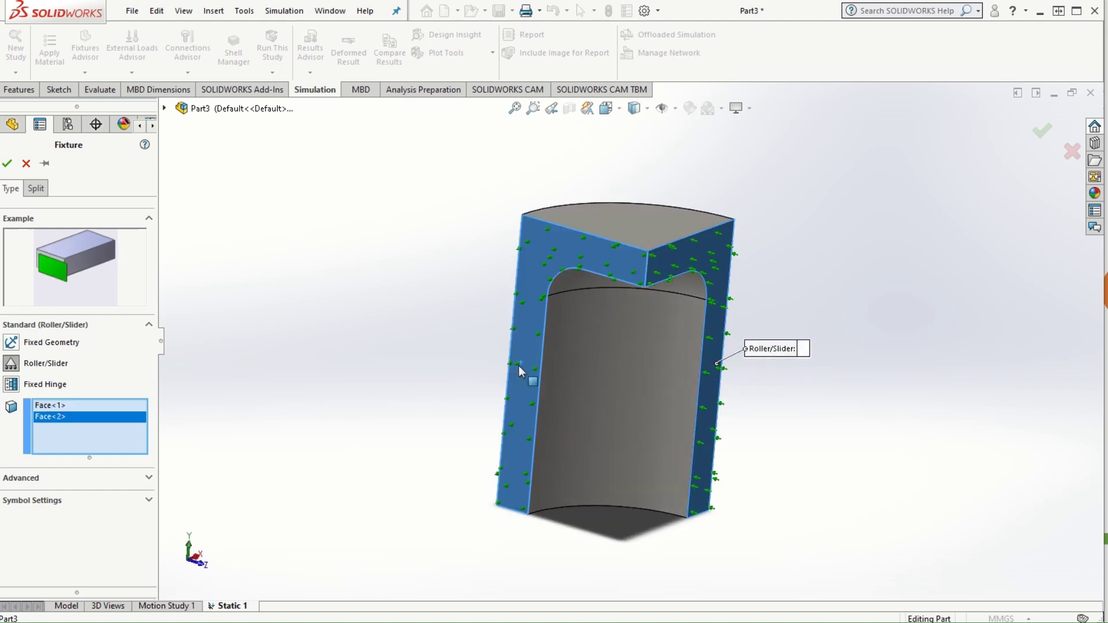
pyautogui.moveTo(818, 509); pyautogui.dragTo(721, 438, button='middle')
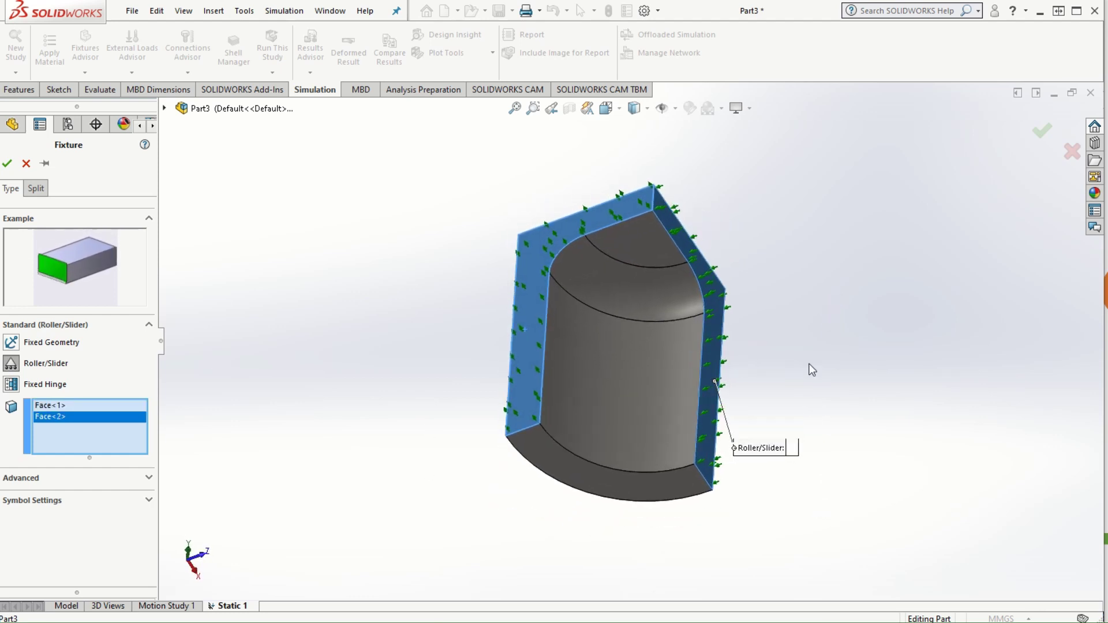
pyautogui.click(662, 489)
pyautogui.moveTo(897, 195); pyautogui.dragTo(714, 329, button='middle')
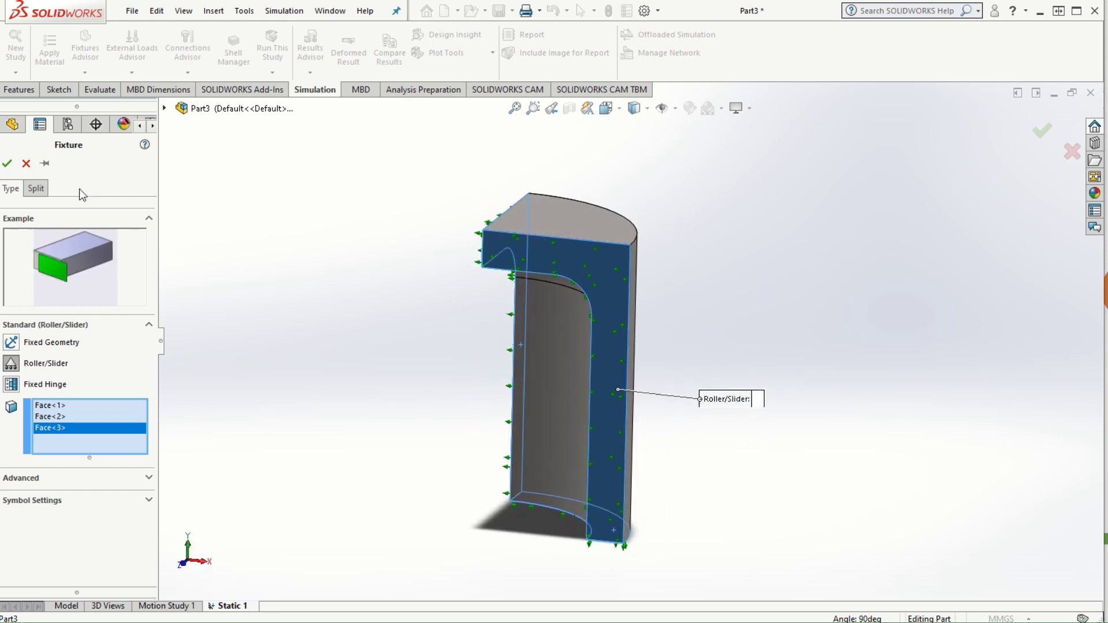
pyautogui.click(6, 167)
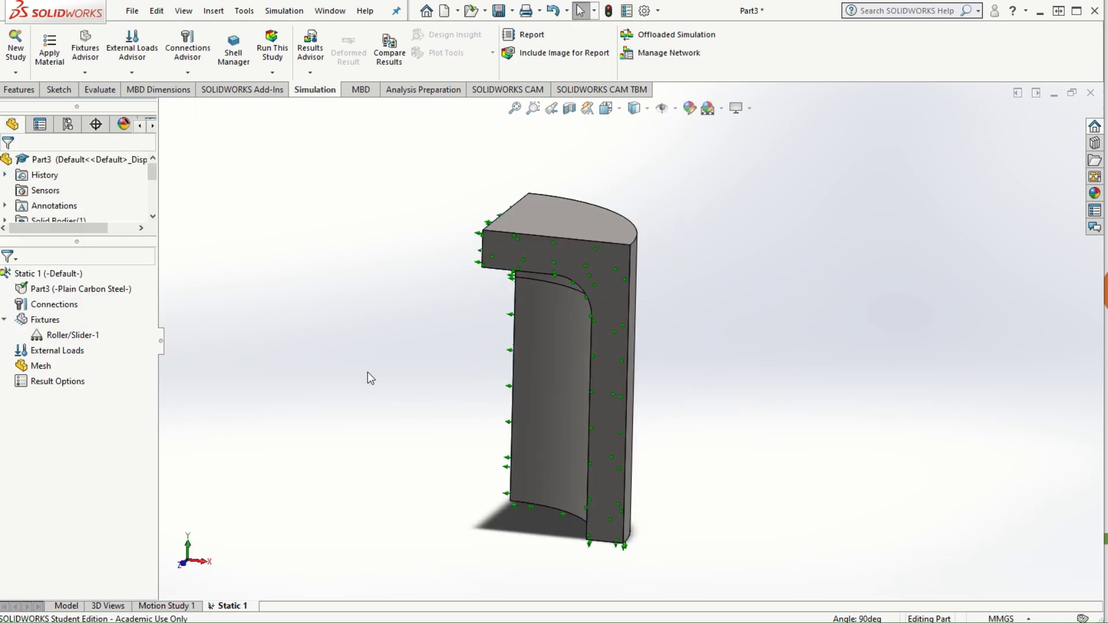
# - Apply a normal pressure of 35 N/mm^2 (MPa) to the vessel's three inner faces: cylindrical wall, fillet and underside of the end cap
pyautogui.moveTo(376, 366); pyautogui.dragTo(259, 390, button='middle')
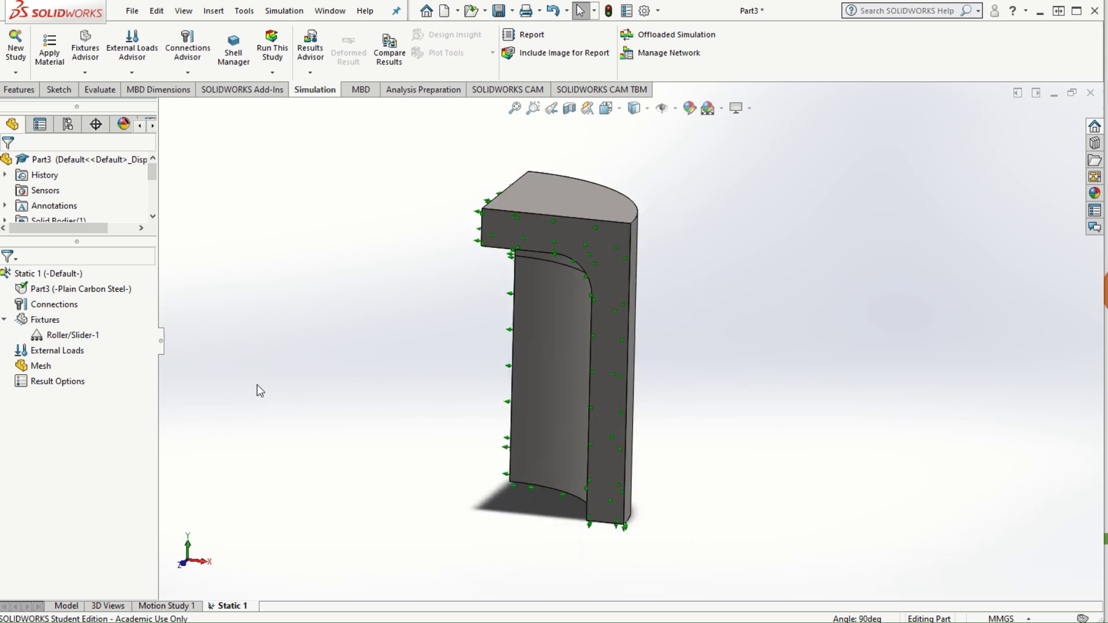
pyautogui.rightClick(72, 355)
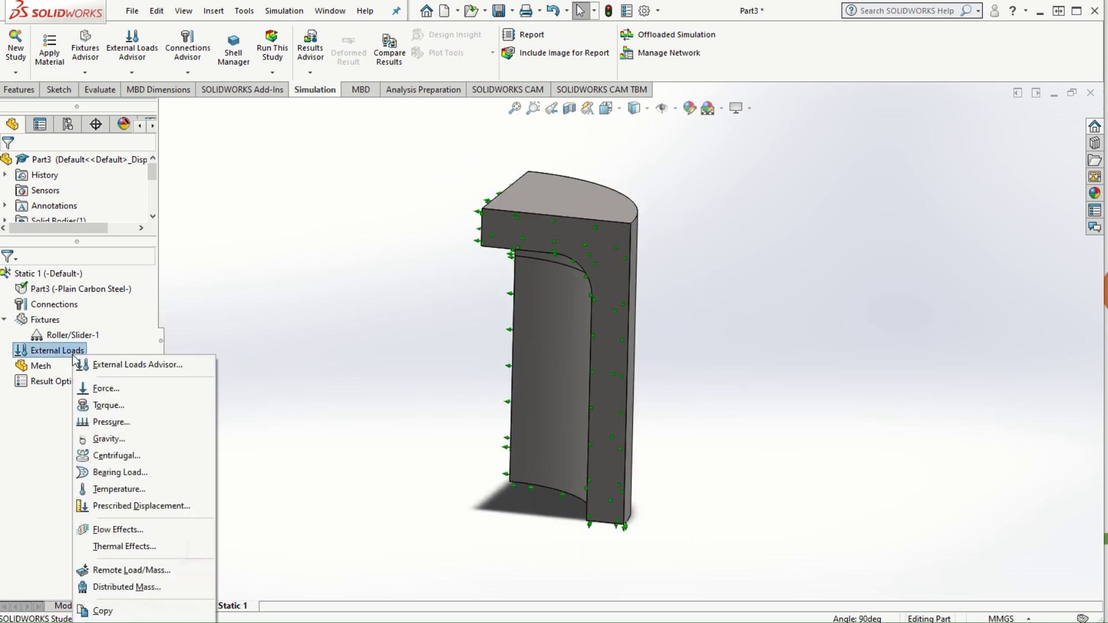
pyautogui.click(110, 422)
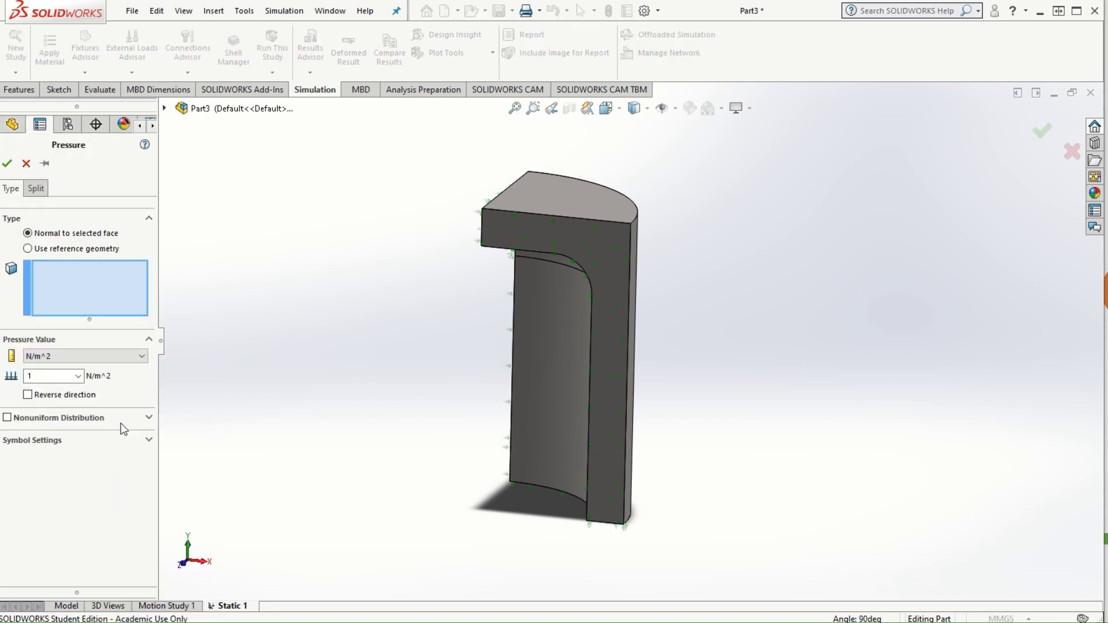
pyautogui.click(91, 358)
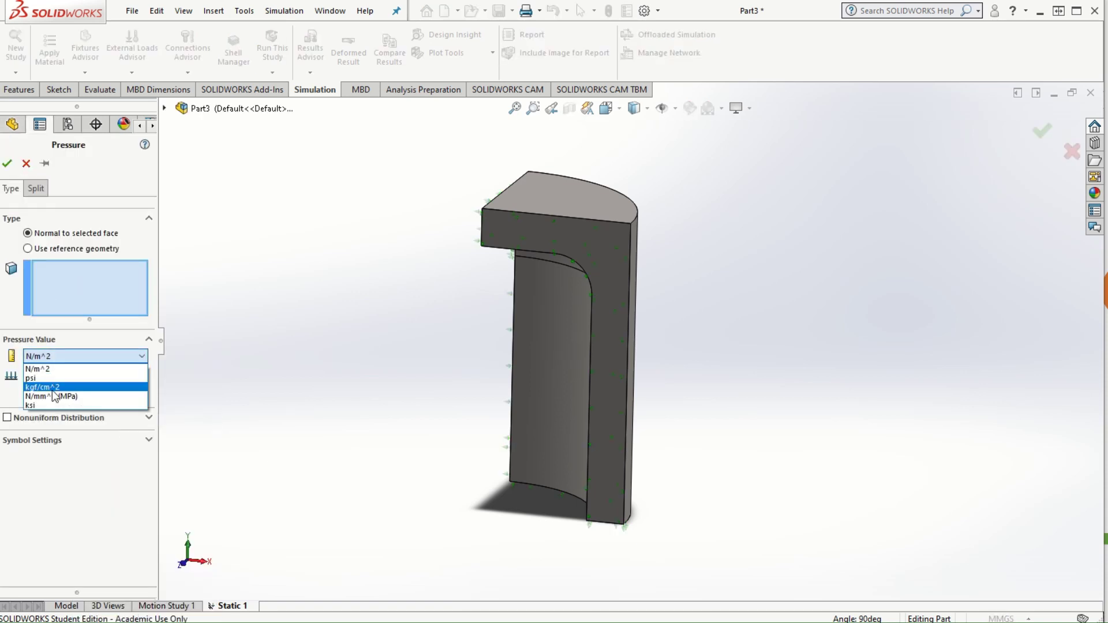
pyautogui.click(55, 397)
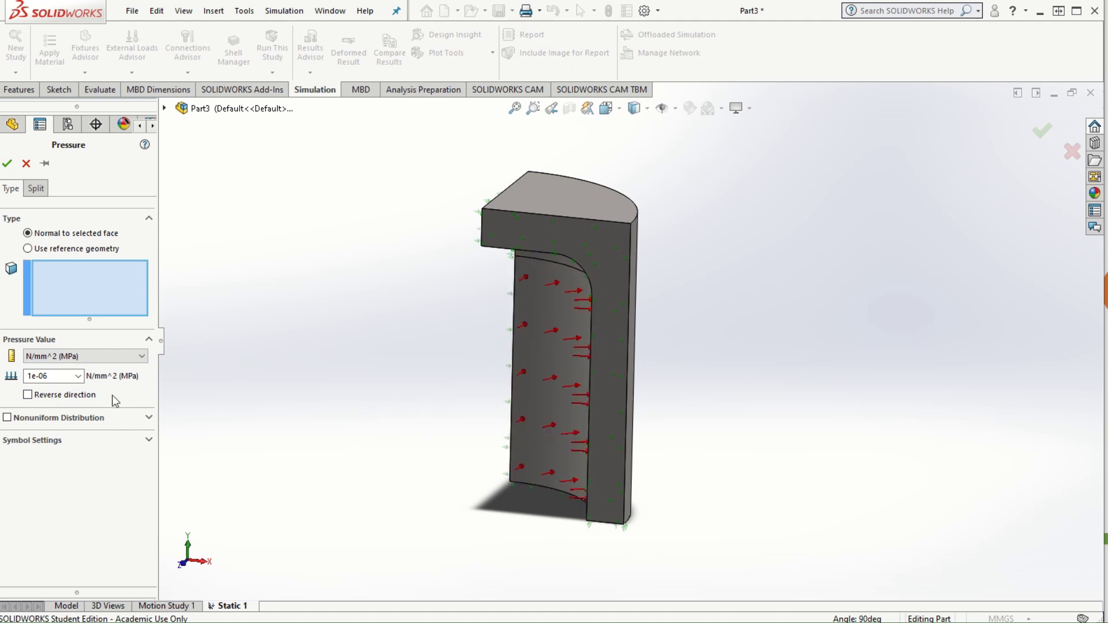
pyautogui.doubleClick(25, 376)
pyautogui.click(535, 367)
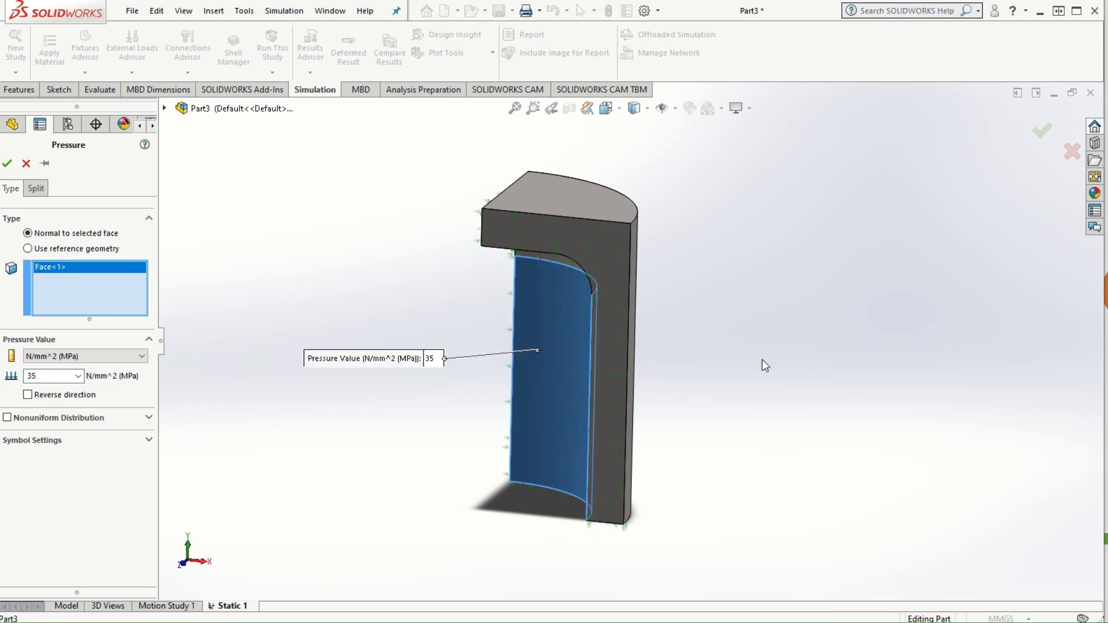
pyautogui.moveTo(762, 361); pyautogui.dragTo(848, 292, button='middle')
pyautogui.click(534, 236)
pyautogui.click(549, 215)
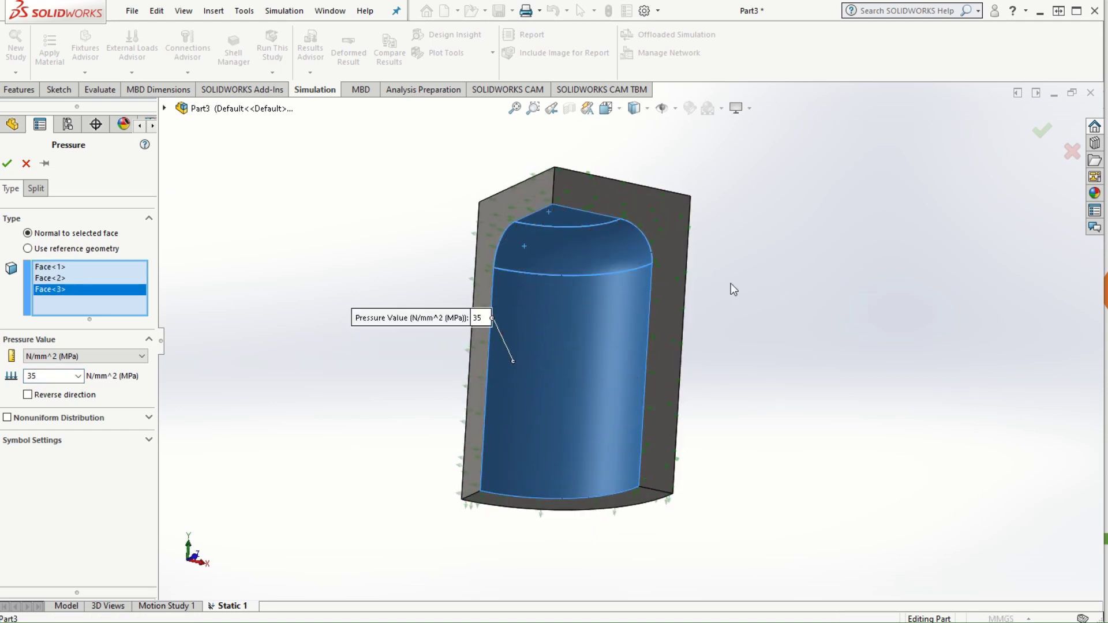
pyautogui.moveTo(731, 282); pyautogui.dragTo(735, 445, button='middle')
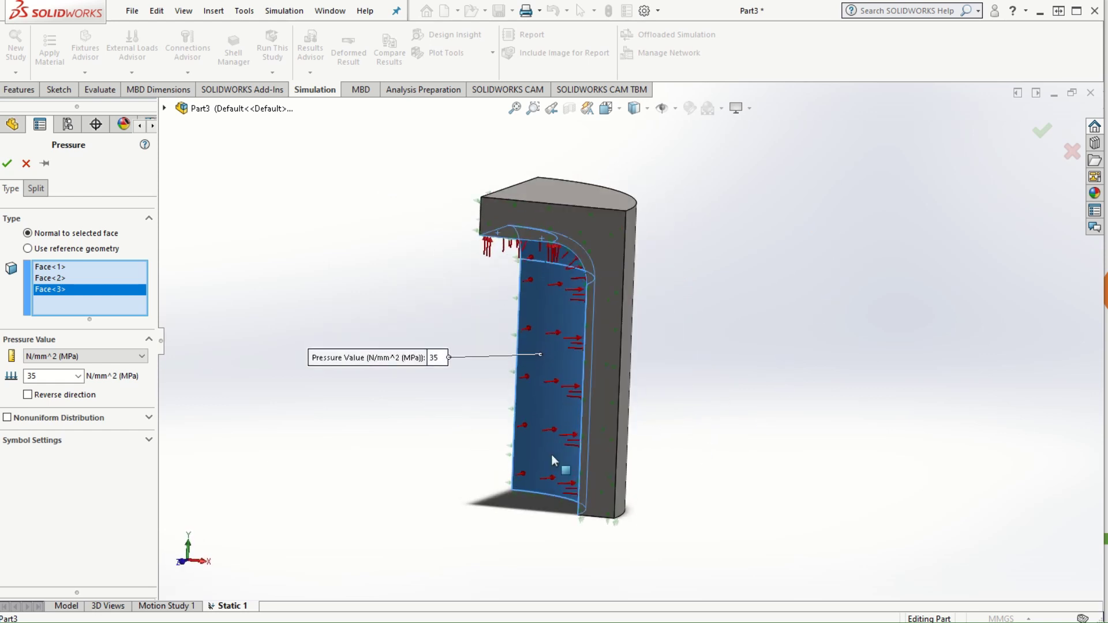
pyautogui.click(8, 165)
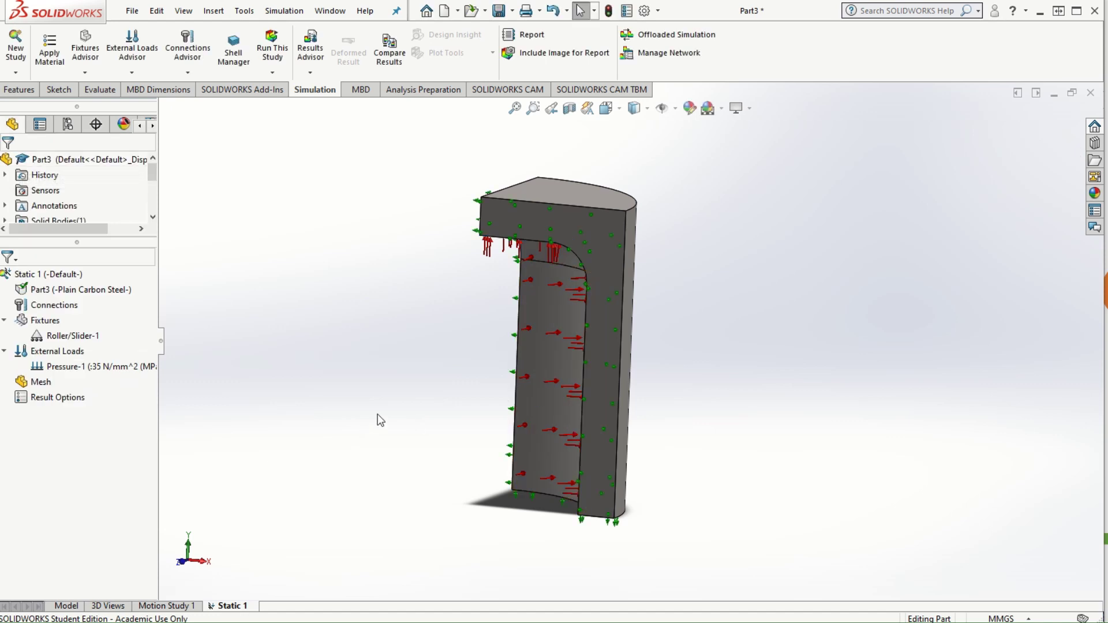
# - Examine the roller fixture and internal pressure symbols on the quarter vessel from several angles
pyautogui.click(517, 397)
pyautogui.scroll(-3, 517, 396)
pyautogui.scroll(3, 856, 443)
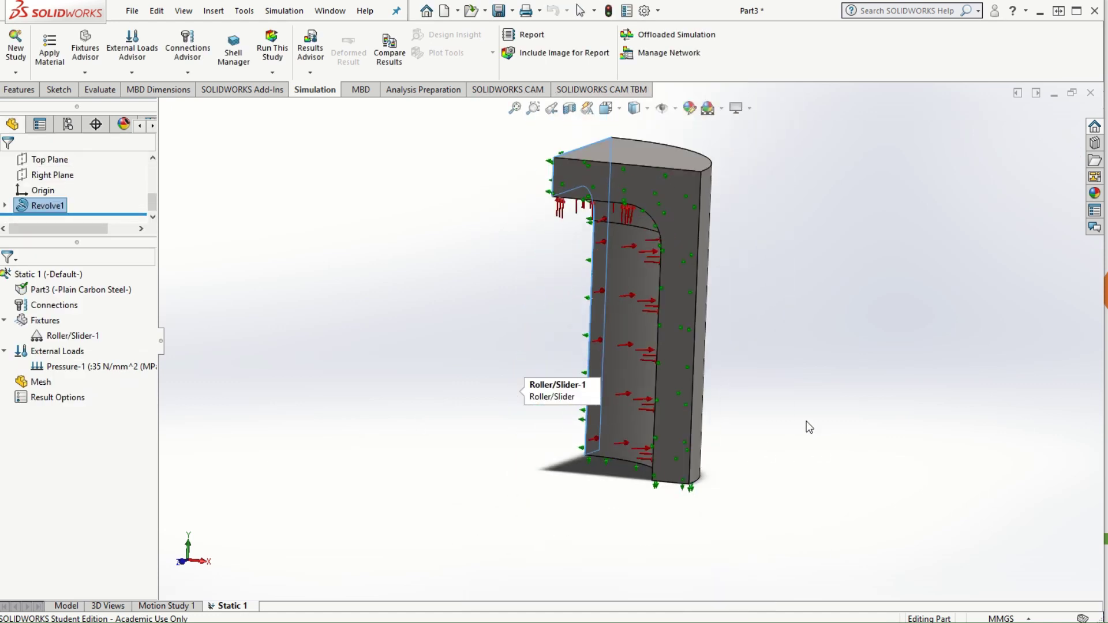
pyautogui.moveTo(759, 366); pyautogui.dragTo(799, 385, button='middle')
pyautogui.click(296, 440)
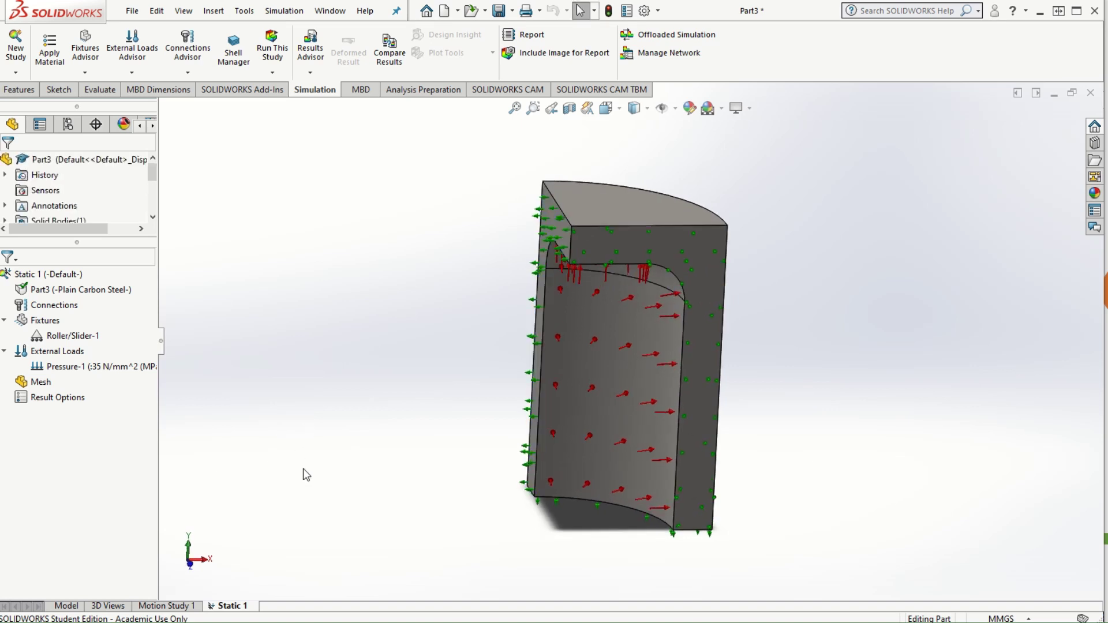
pyautogui.moveTo(303, 469); pyautogui.dragTo(375, 418, button='middle')
pyautogui.click(640, 274)
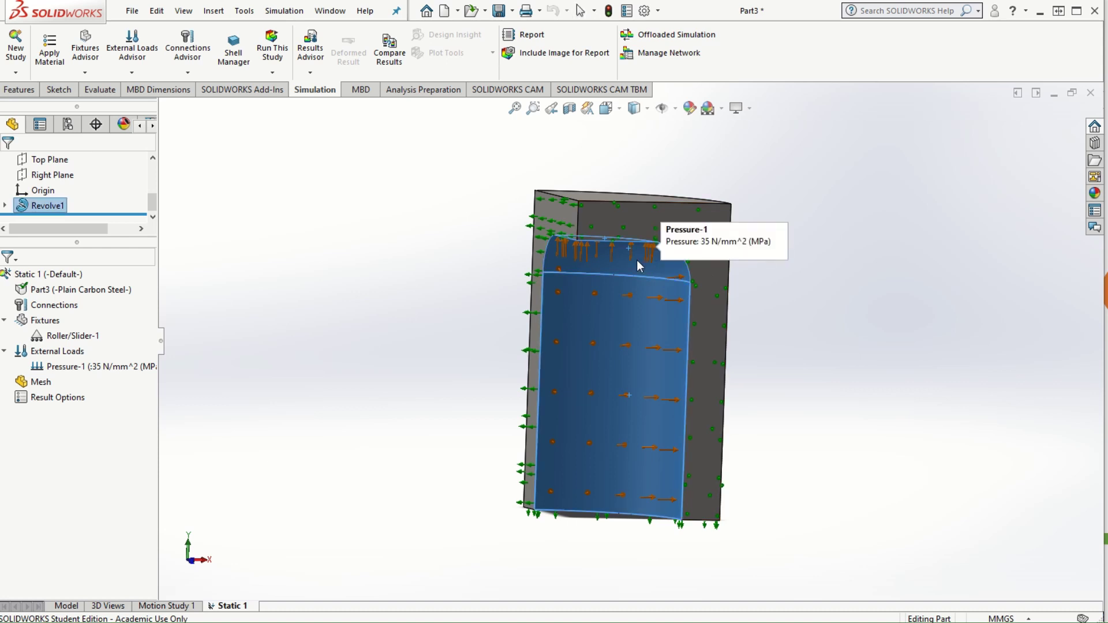
pyautogui.click(414, 344)
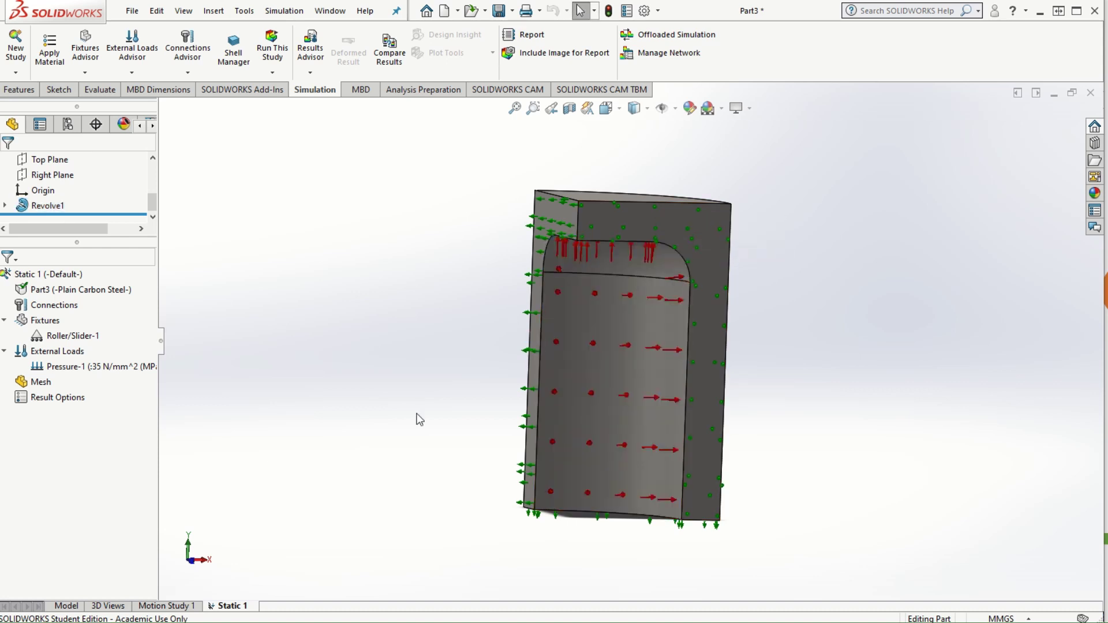
pyautogui.moveTo(419, 419); pyautogui.dragTo(335, 433, button='middle')
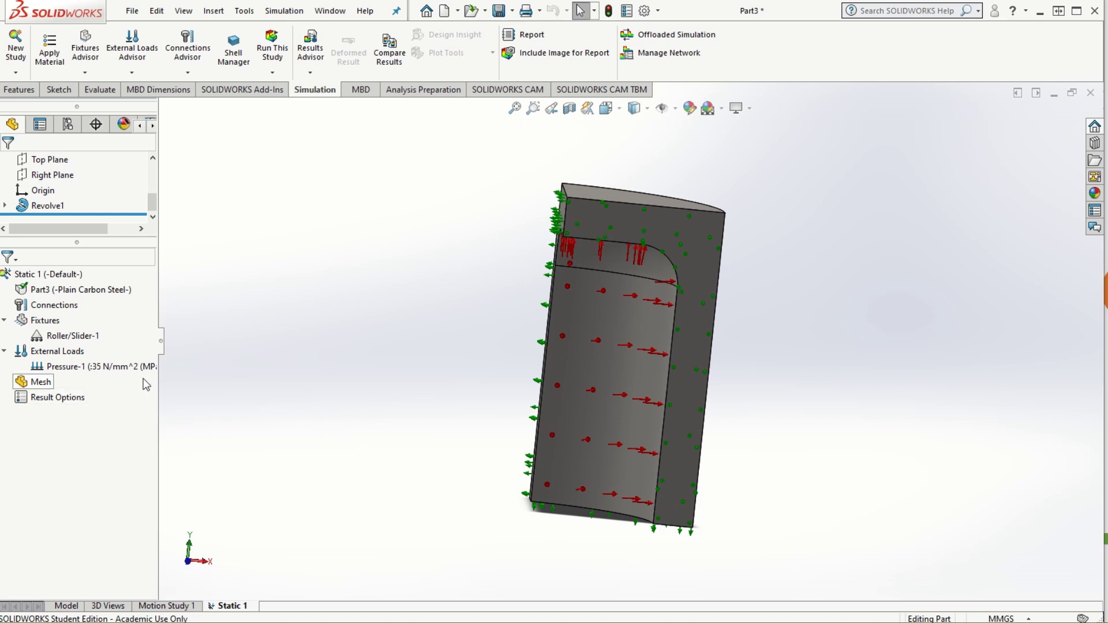
# - Create a solid mesh with the default density and run the static study
pyautogui.rightClick(70, 385)
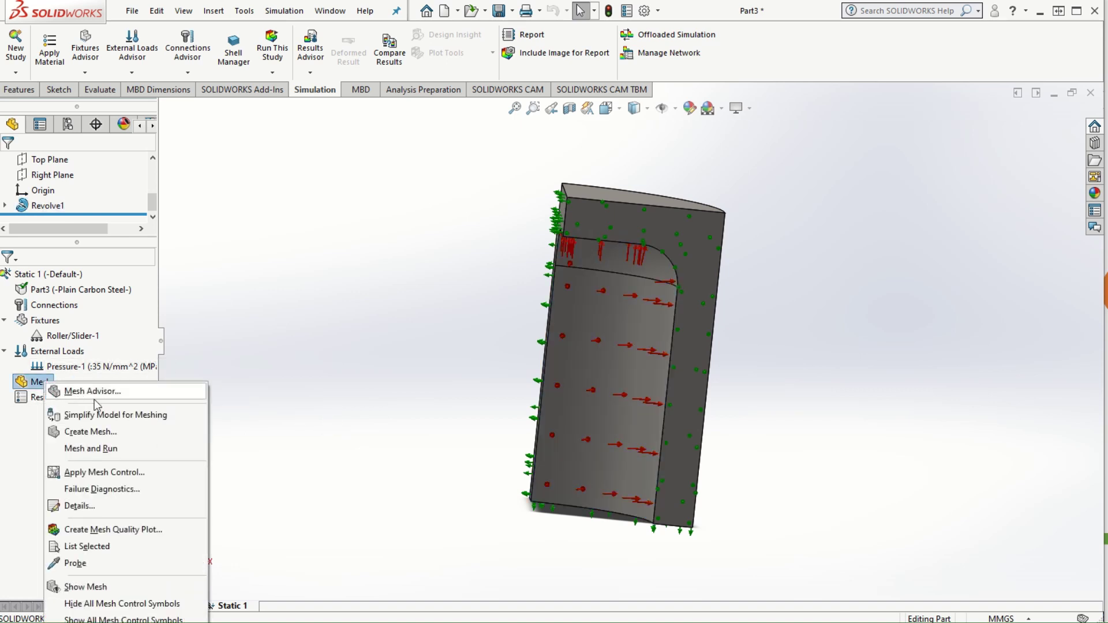
pyautogui.click(130, 431)
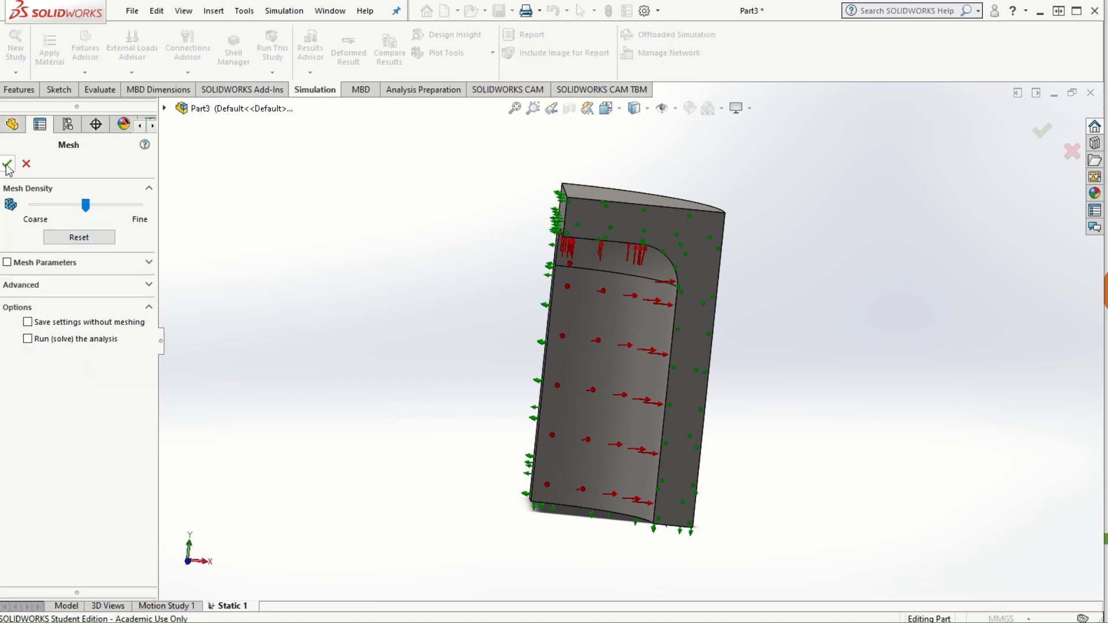
pyautogui.click(8, 165)
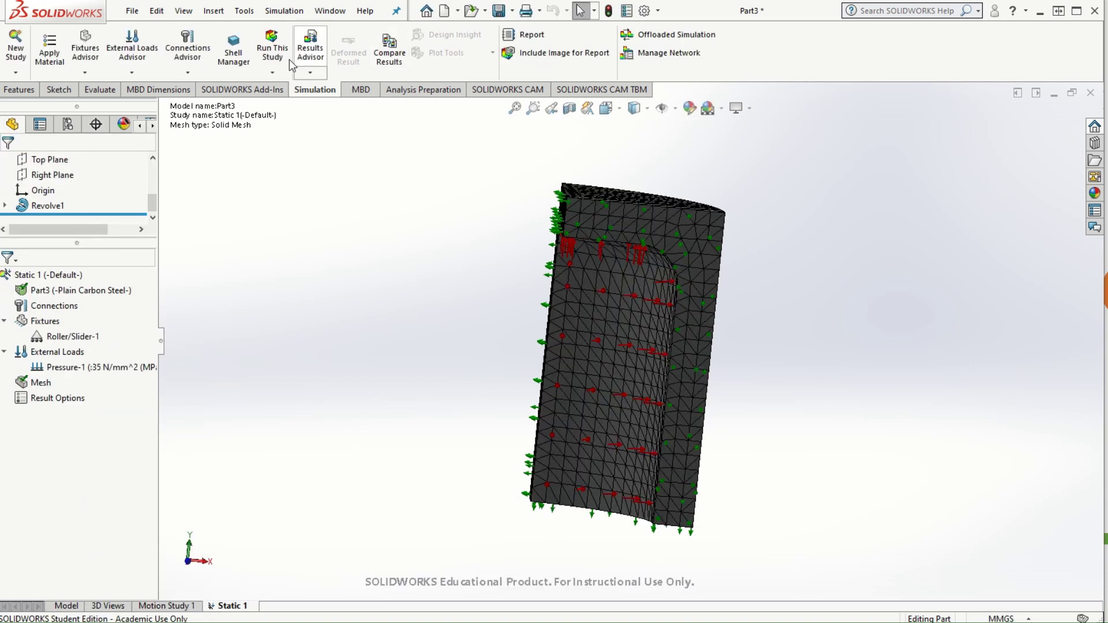
pyautogui.click(284, 57)
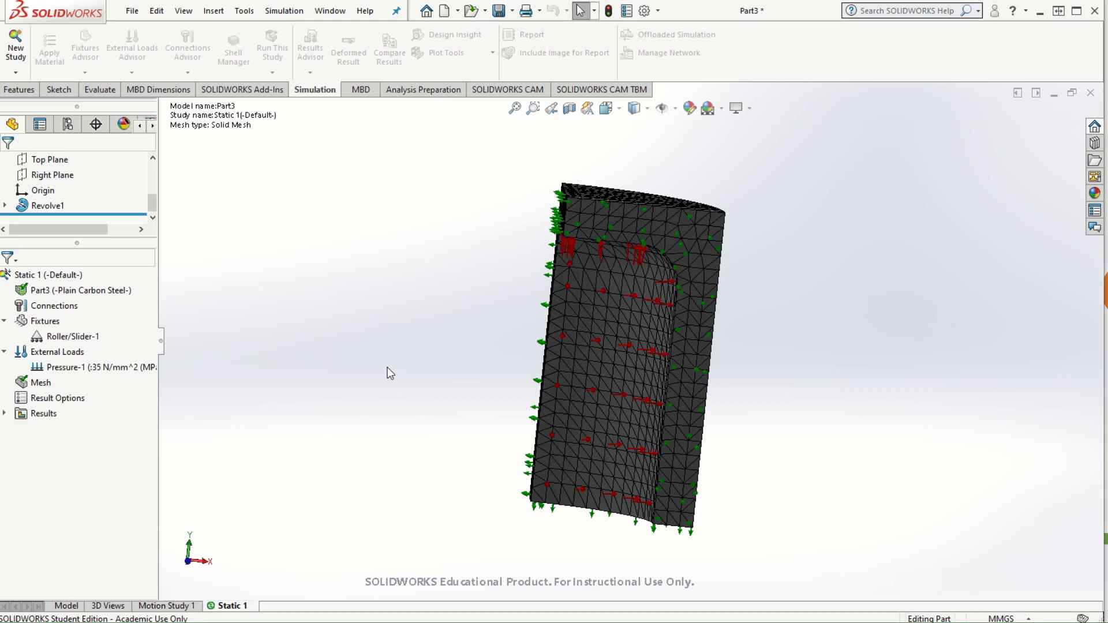
# - Inspect the von Mises stress plot on the deformed vessel from several angles and from the front view
pyautogui.moveTo(803, 481); pyautogui.dragTo(646, 381, button='middle')
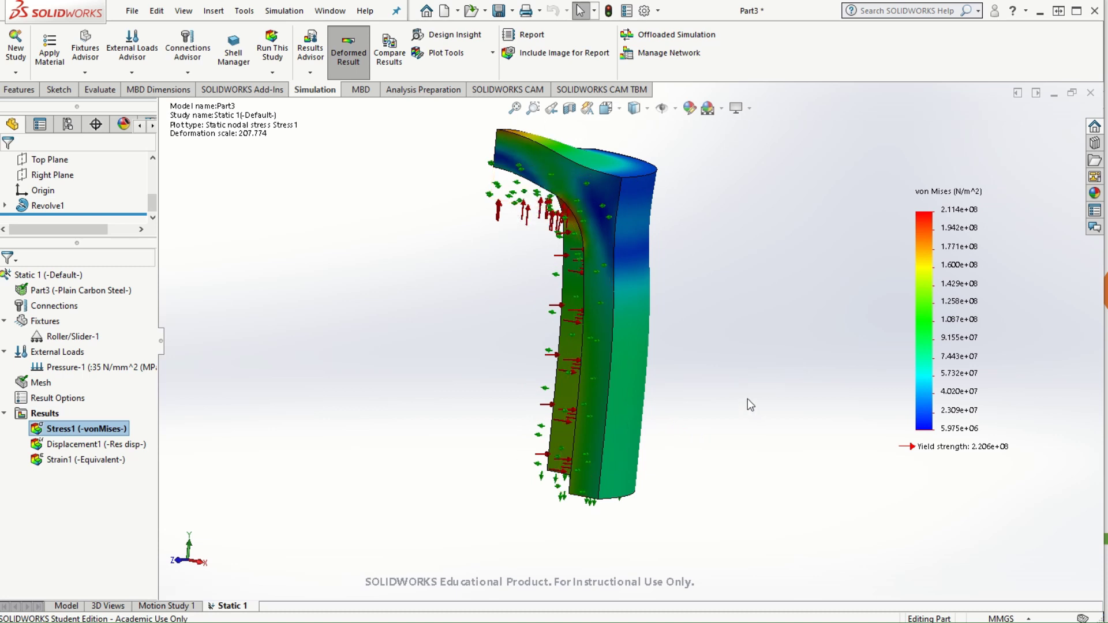
pyautogui.moveTo(746, 399); pyautogui.dragTo(508, 509, button='middle')
pyautogui.moveTo(489, 348); pyautogui.dragTo(502, 377, button='middle')
pyautogui.hotkey('ctrl', '1')
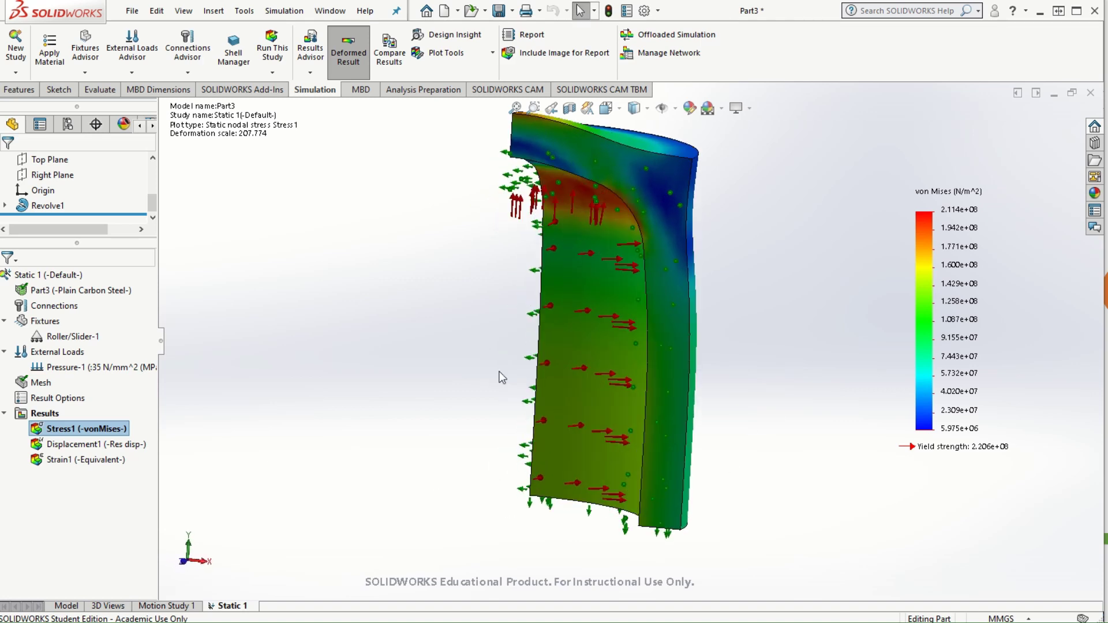
pyautogui.press('f')
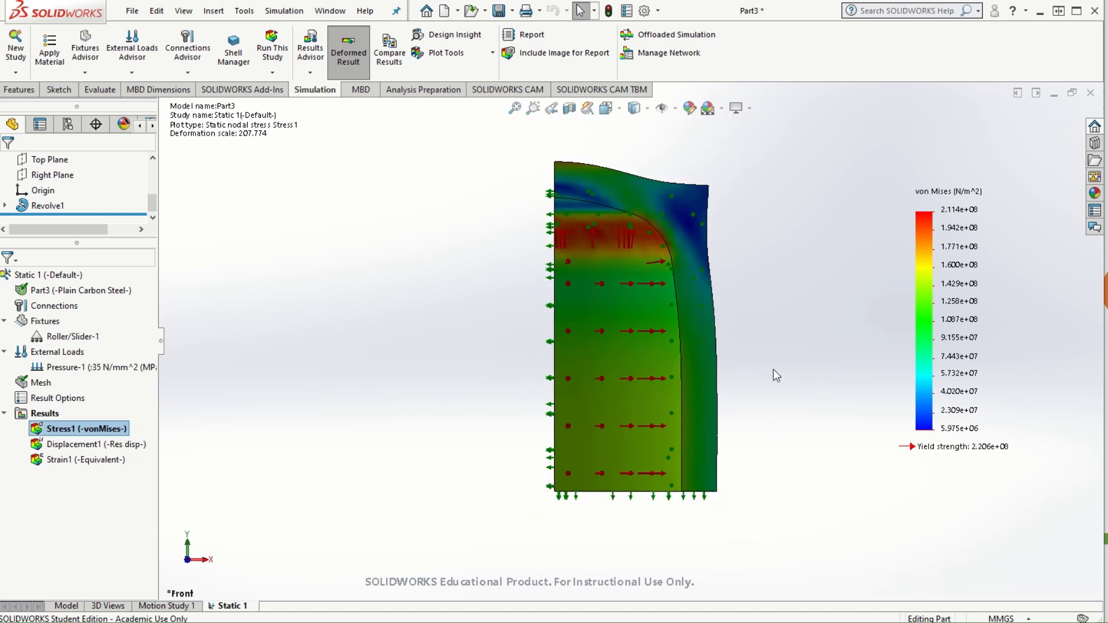
pyautogui.keyDown('ctrl'); pyautogui.moveTo(811, 371); pyautogui.dragTo(771, 372, button='middle'); pyautogui.keyUp('ctrl')
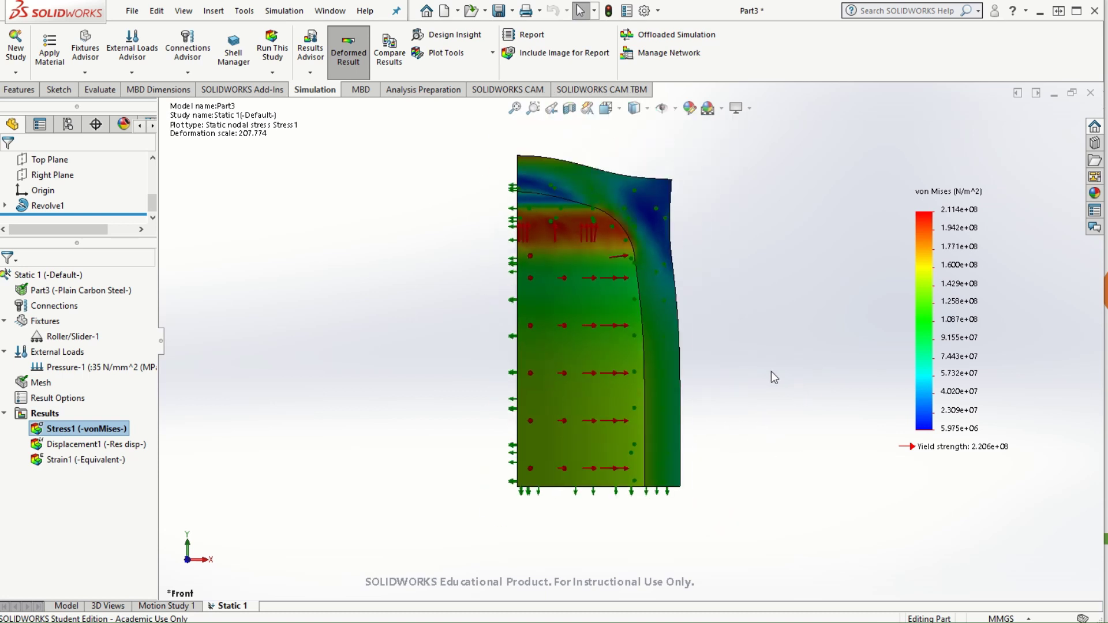
pyautogui.keyDown('ctrl'); pyautogui.moveTo(709, 236); pyautogui.dragTo(709, 253, button='middle'); pyautogui.keyUp('ctrl')
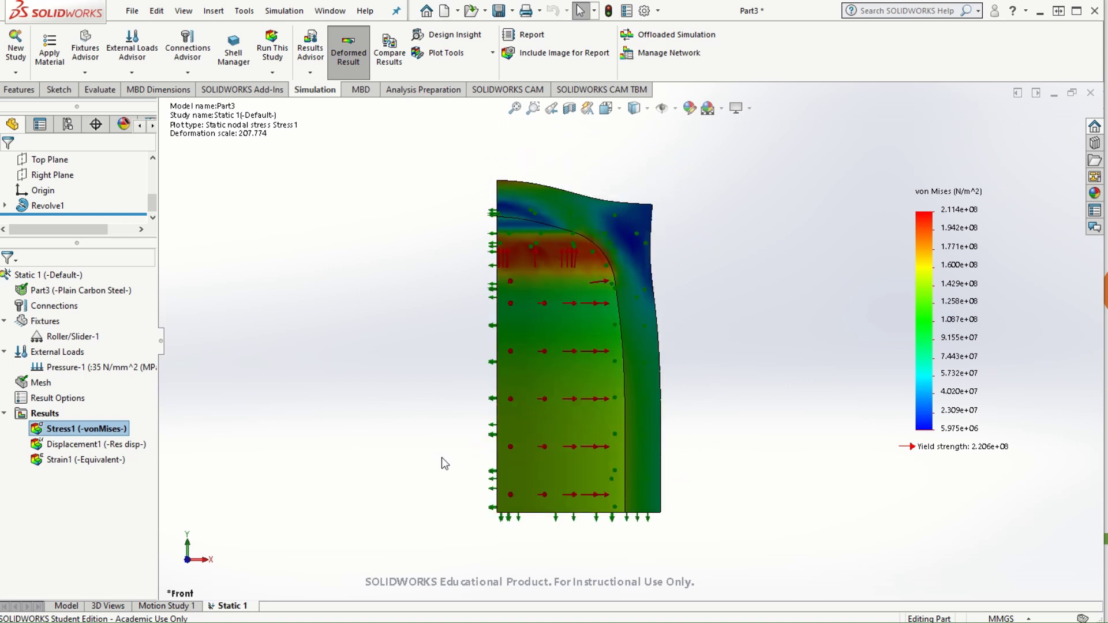
# - Add a stress plot of the SX: X Normal Stress component in N/mm^2 (MPa) to the results
pyautogui.rightClick(44, 415)
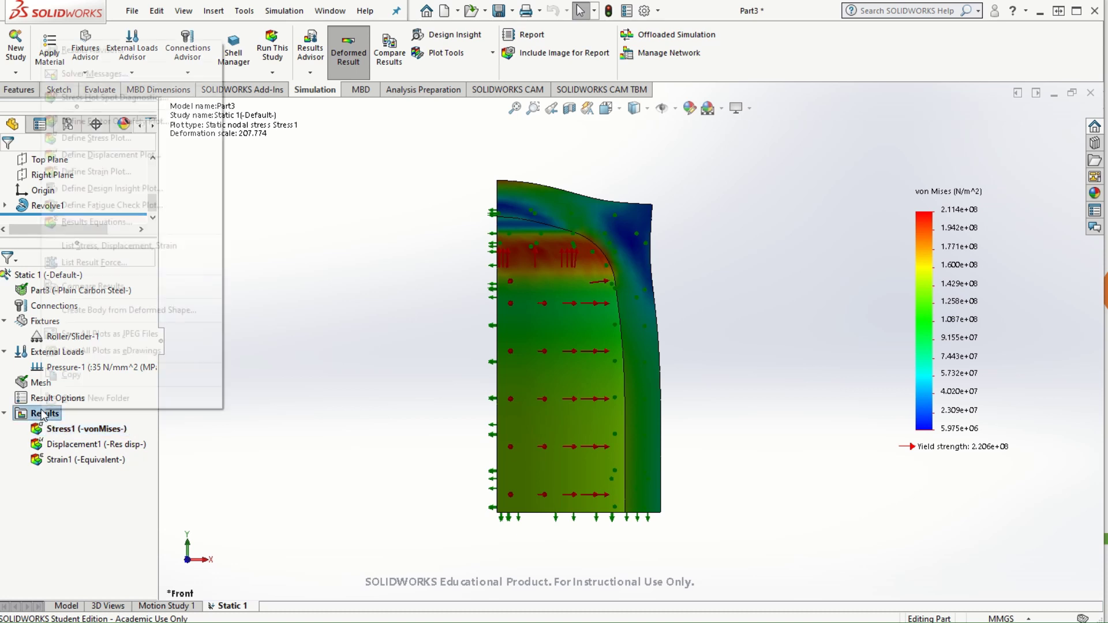
pyautogui.click(96, 138)
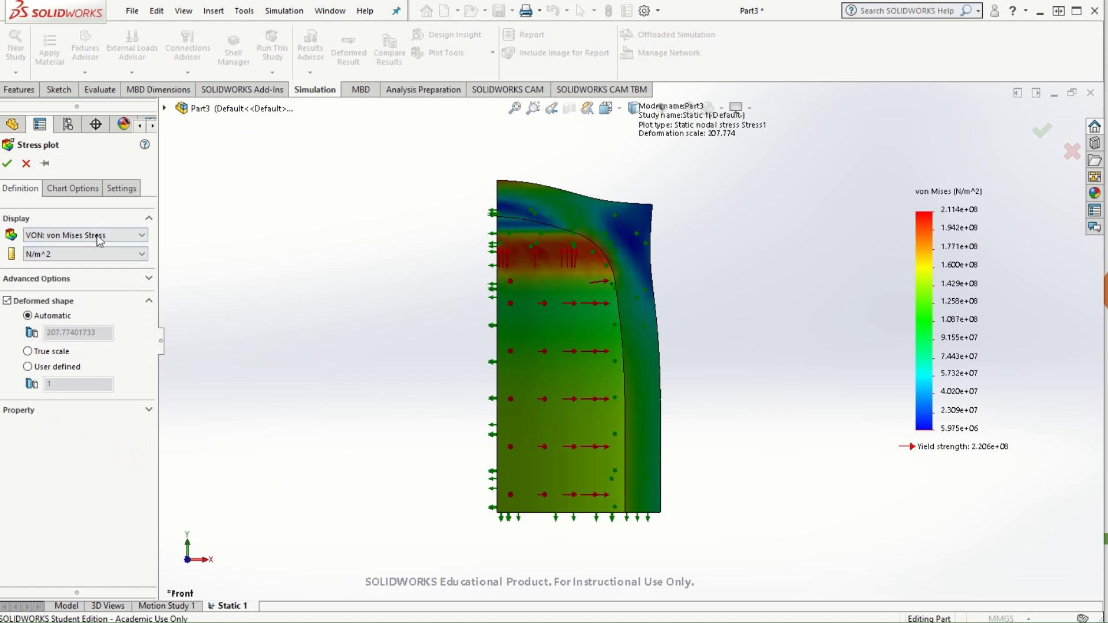
pyautogui.click(99, 237)
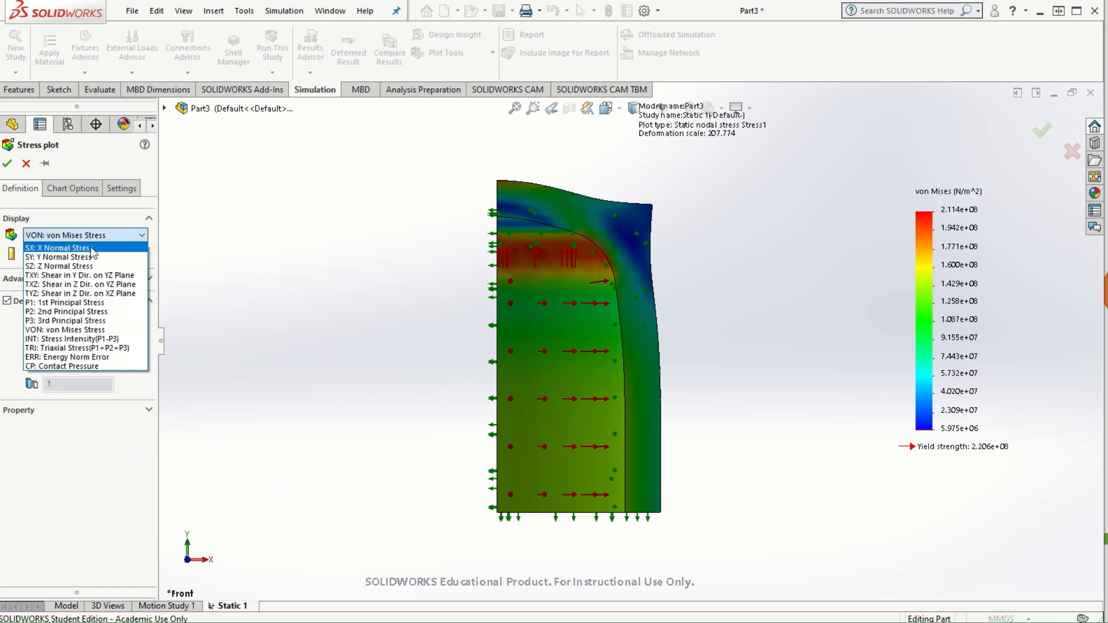
pyautogui.click(91, 248)
pyautogui.click(81, 235)
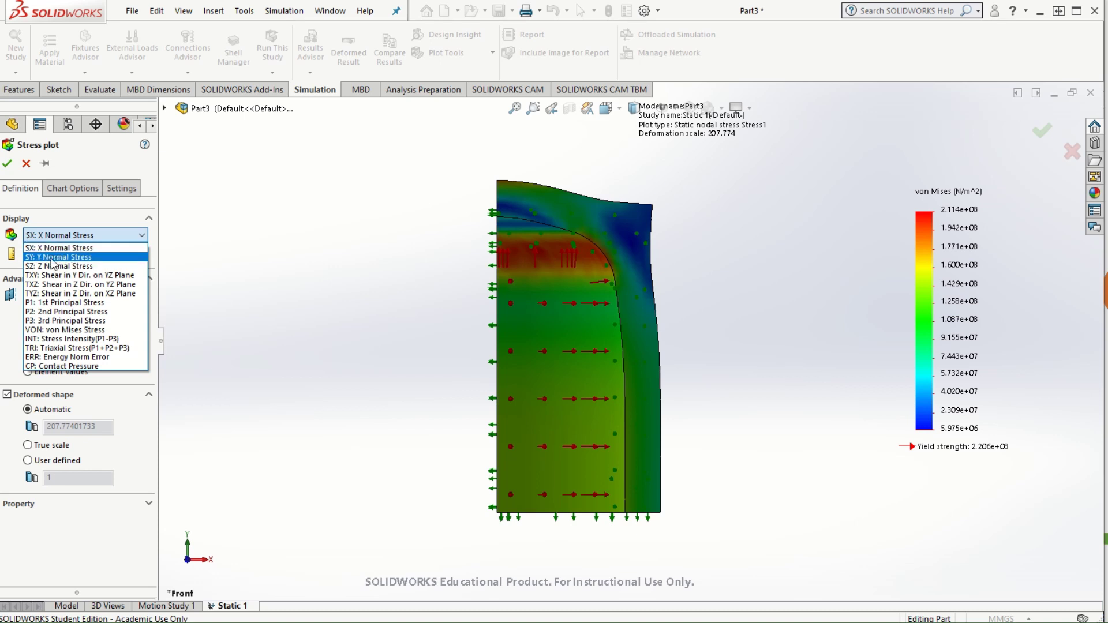
pyautogui.click(74, 248)
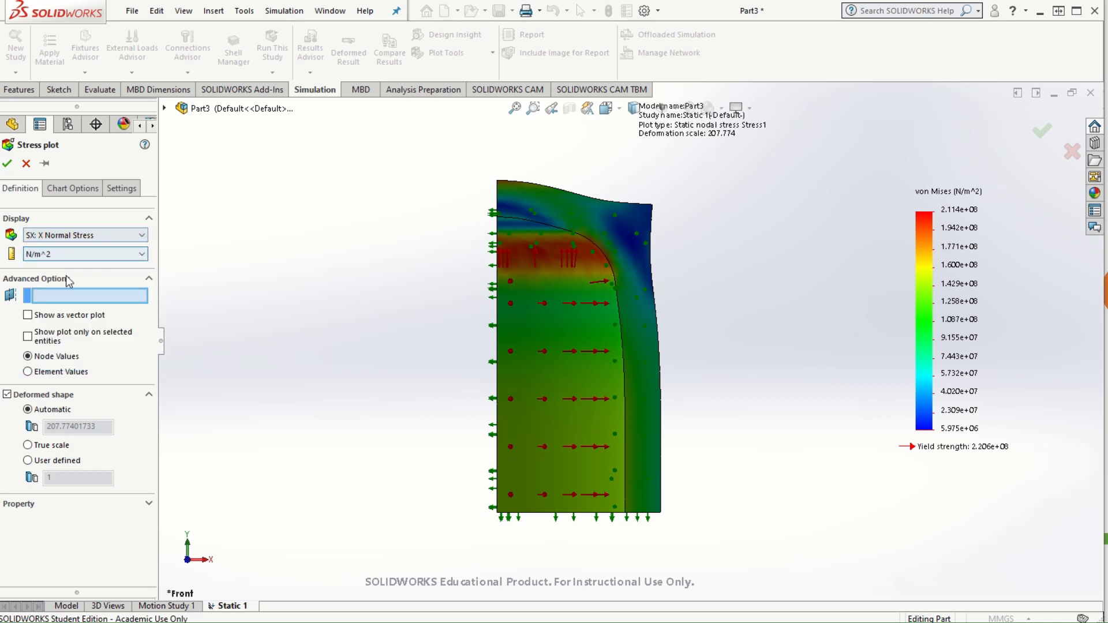
pyautogui.click(84, 257)
pyautogui.click(76, 300)
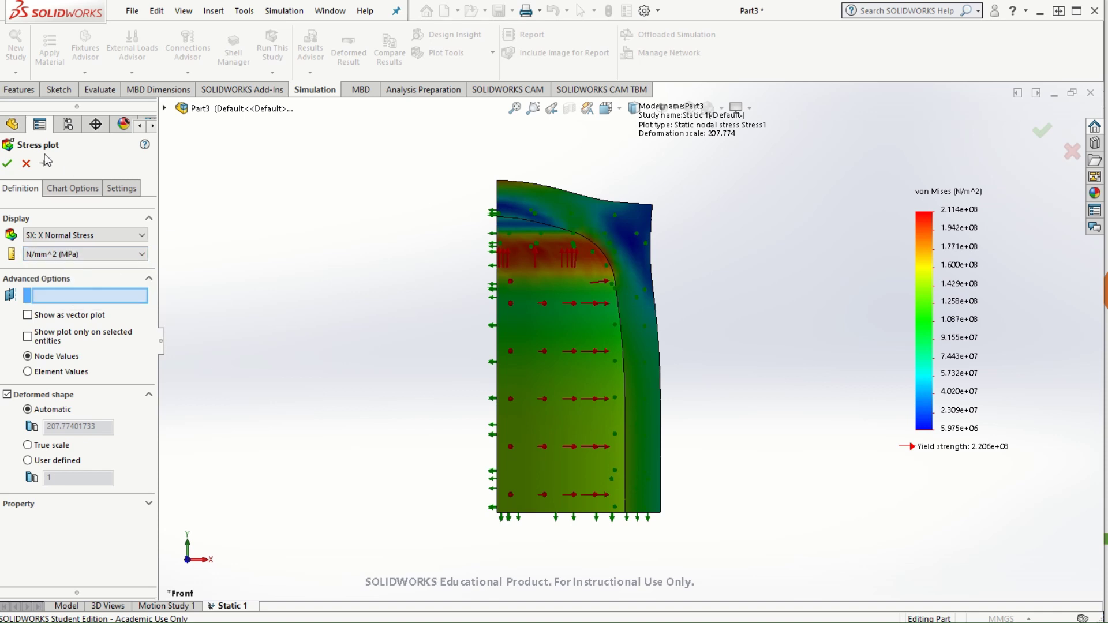
pyautogui.click(6, 165)
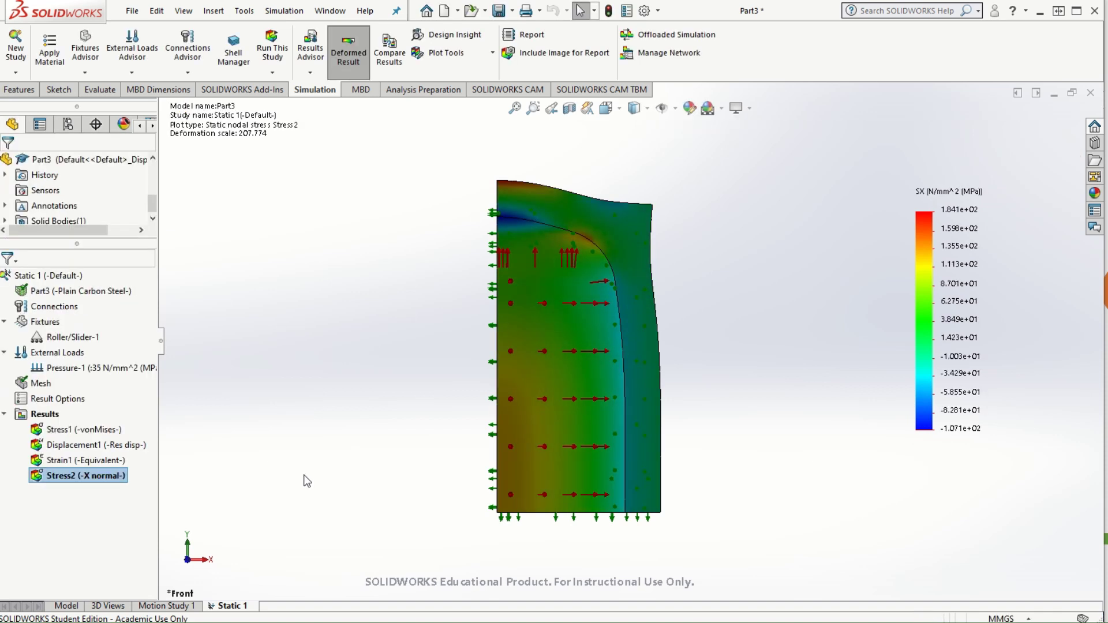
# - Add a stress plot of the SY: Y Normal Stress component in N/mm^2 (MPa) to the results
pyautogui.rightClick(46, 416)
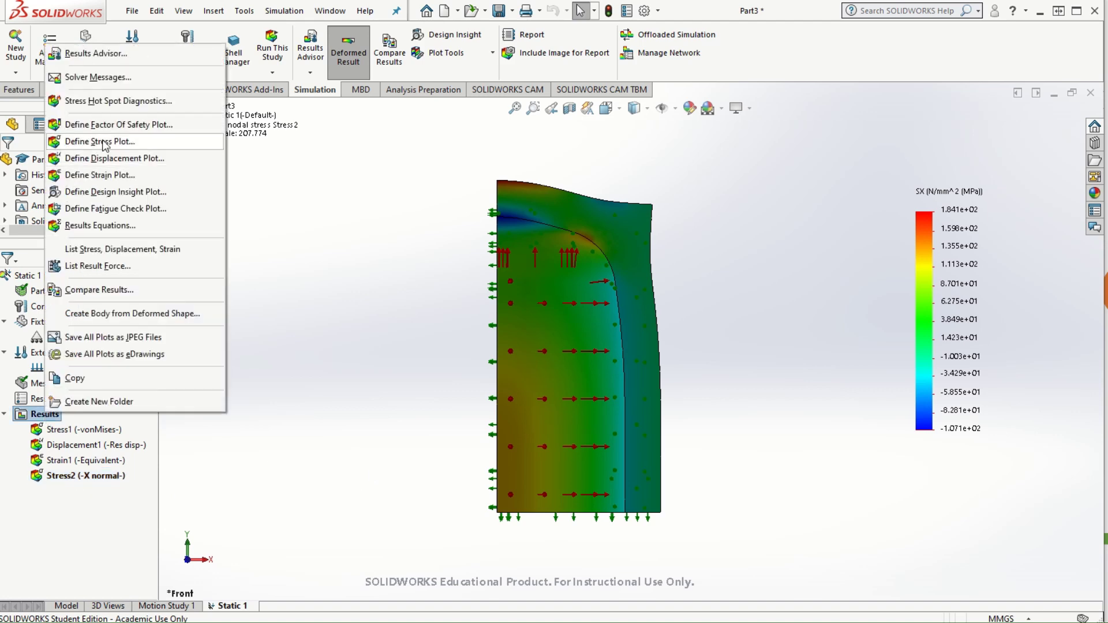
pyautogui.click(97, 141)
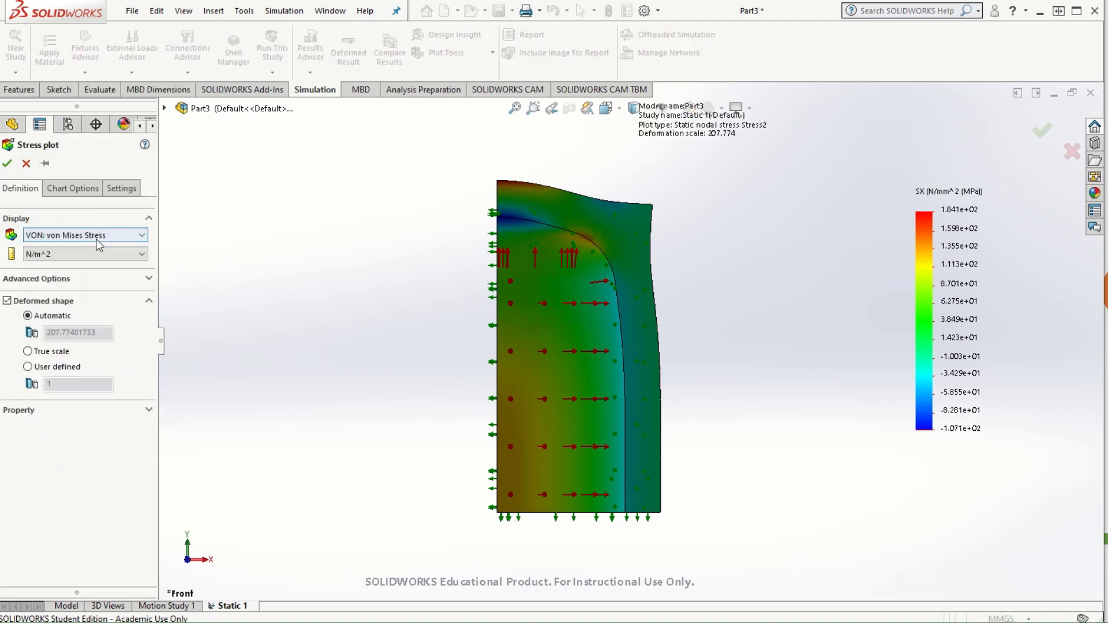
pyautogui.click(103, 235)
pyautogui.click(64, 284)
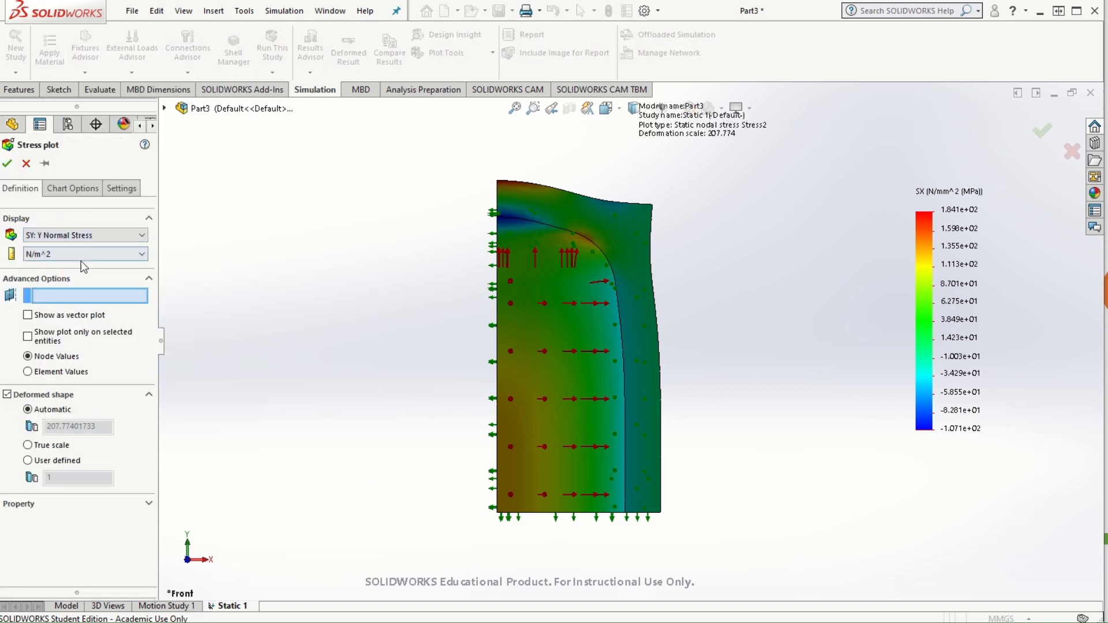
pyautogui.click(81, 256)
pyautogui.click(75, 293)
pyautogui.click(7, 164)
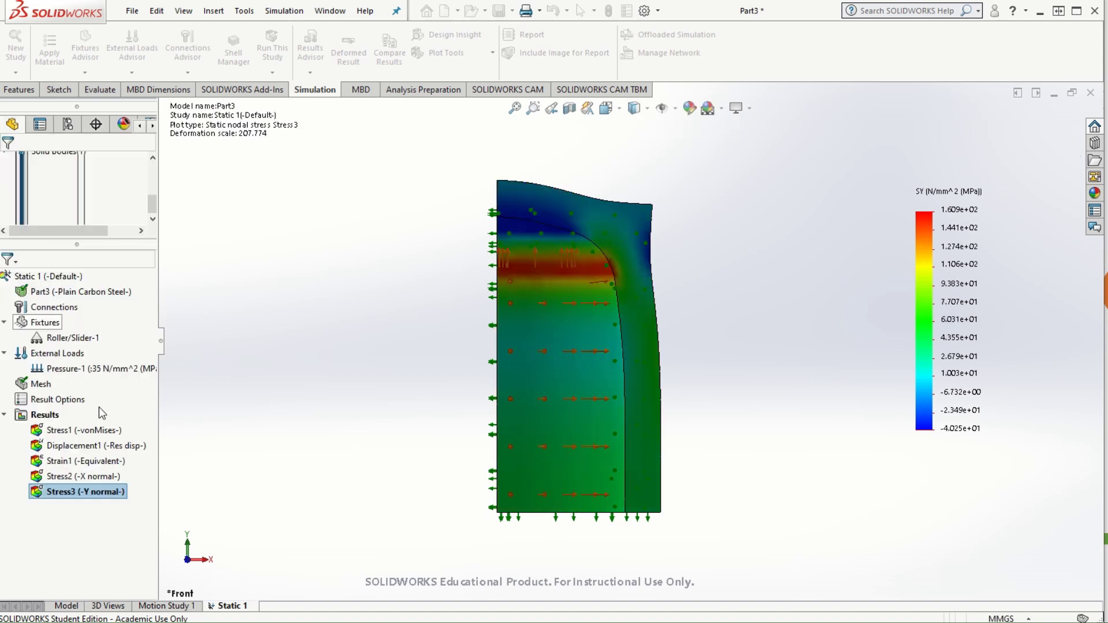
# - Add a stress plot of the SZ: Z Normal Stress component in N/mm^2 (MPa) to the results
pyautogui.rightClick(47, 415)
pyautogui.press('Escape')
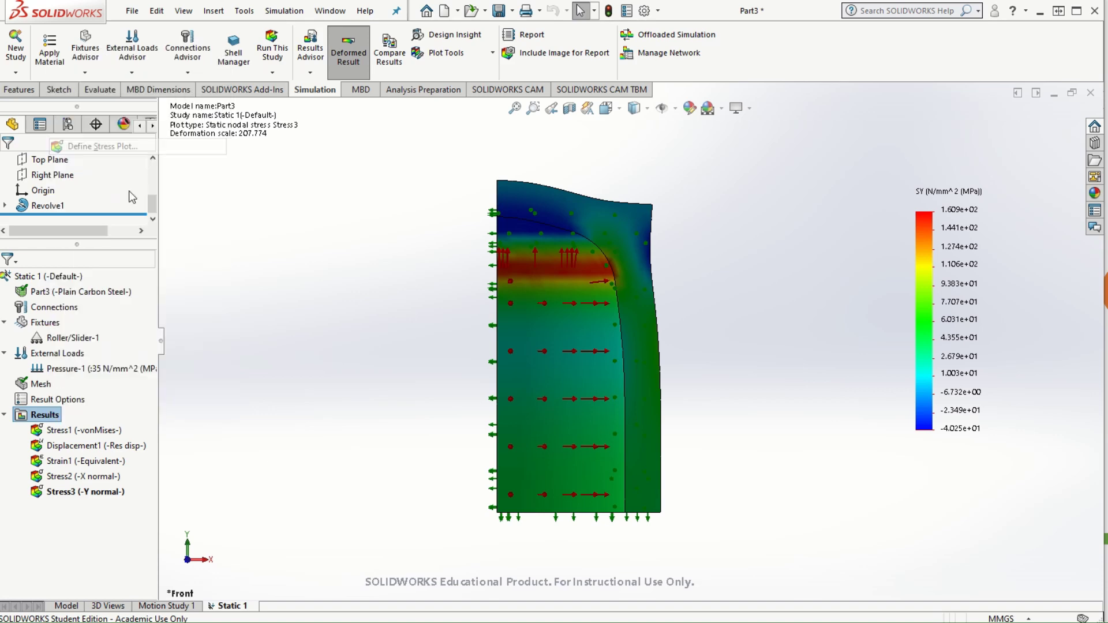
pyautogui.click(69, 235)
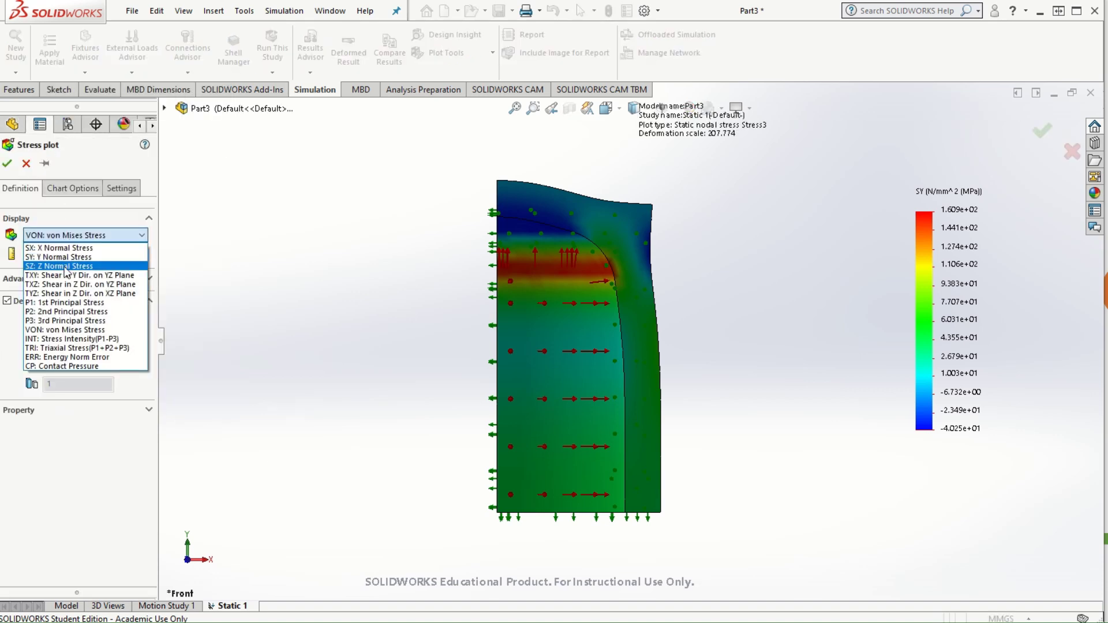
pyautogui.click(60, 265)
pyautogui.click(60, 258)
pyautogui.click(58, 294)
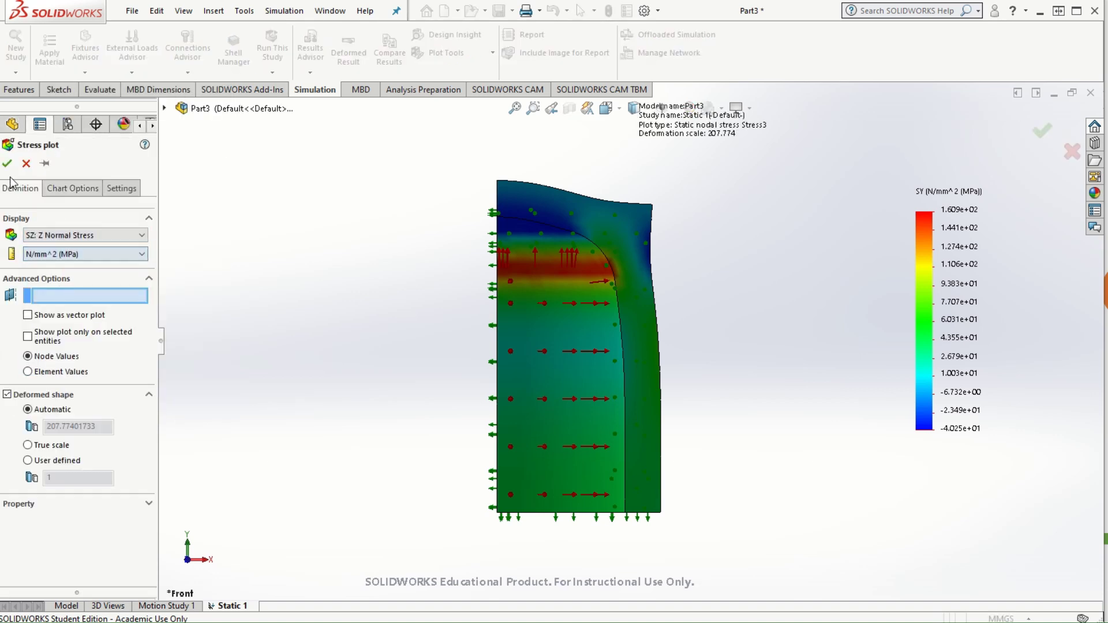
pyautogui.press('Return')
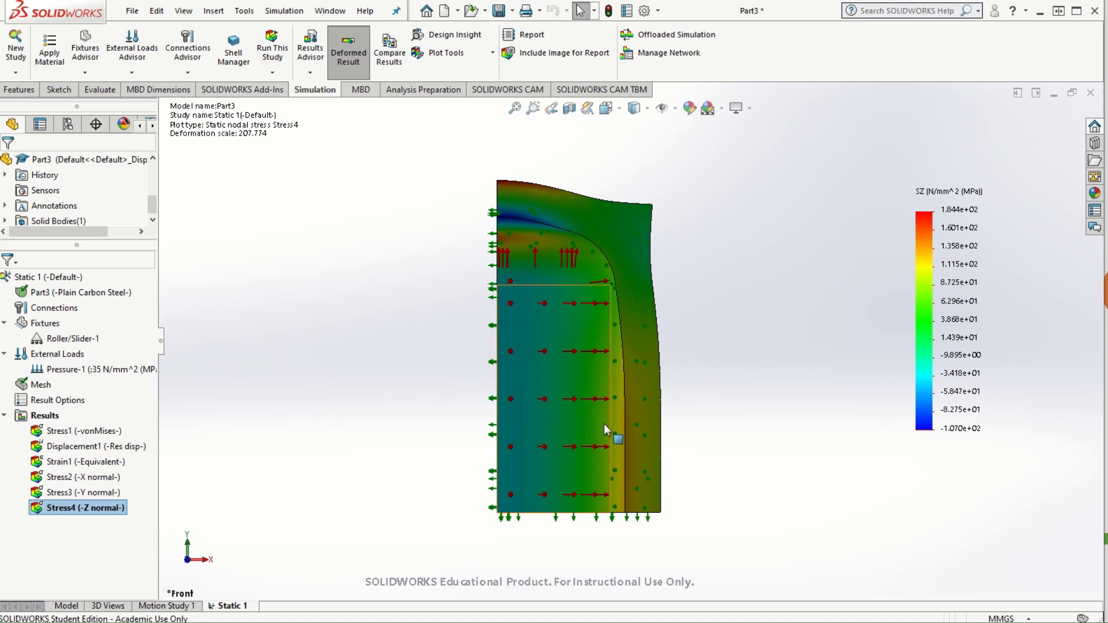
# - Probe the X normal stress plot at the inner wall's lower corner on the front face and move the callout beside the vessel
pyautogui.scroll(-2, 641, 433)
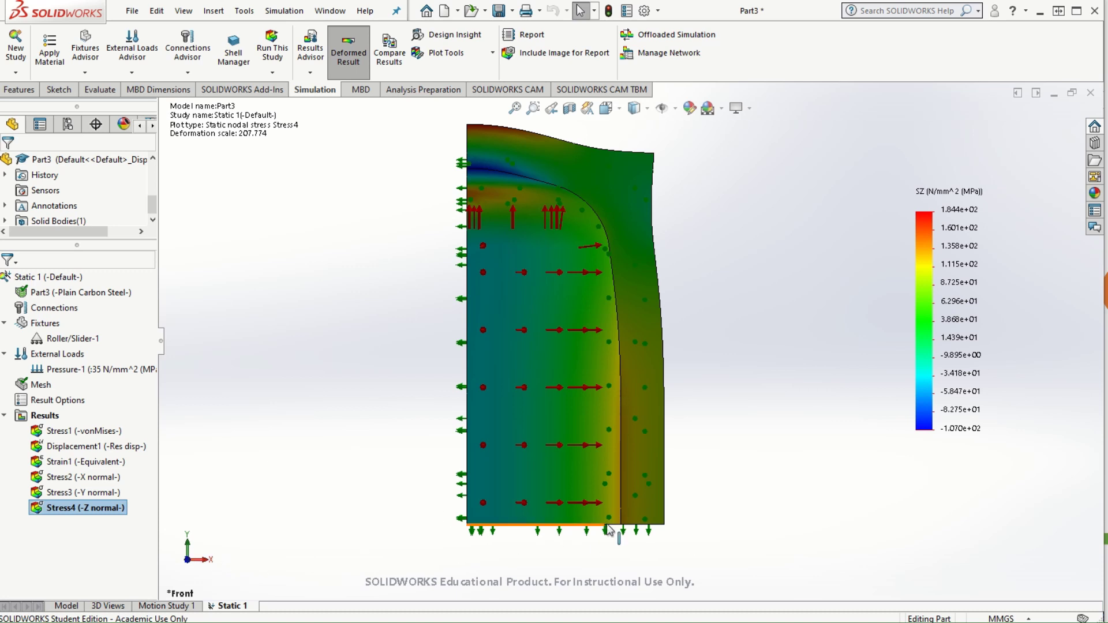
pyautogui.doubleClick(75, 476)
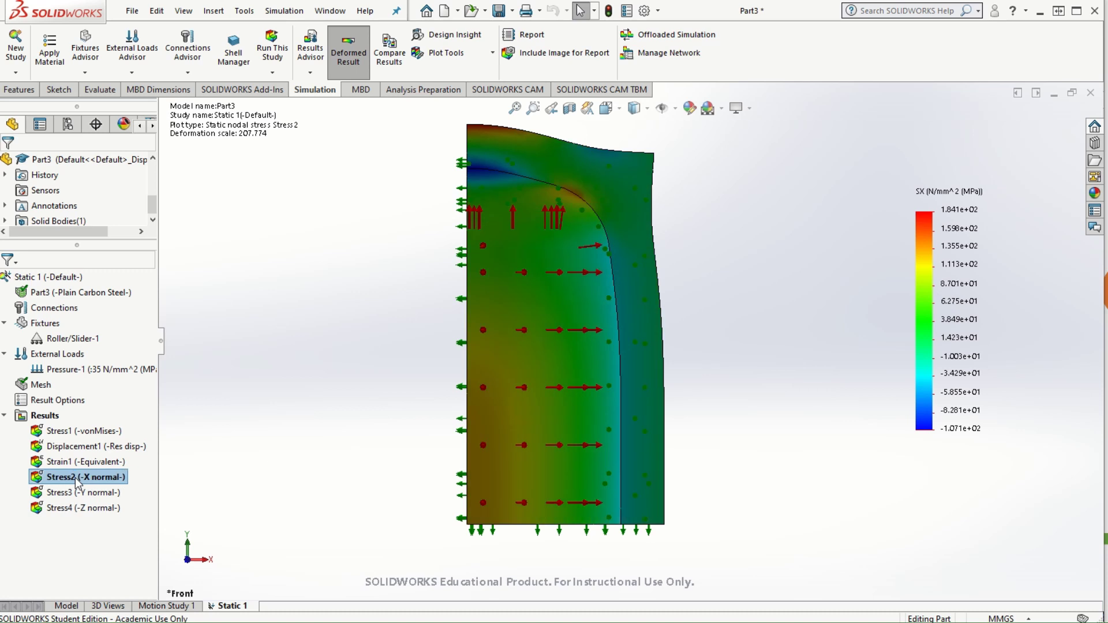
pyautogui.click(75, 477)
pyautogui.rightClick(87, 479)
pyautogui.press('Escape')
pyautogui.rightClick(96, 482)
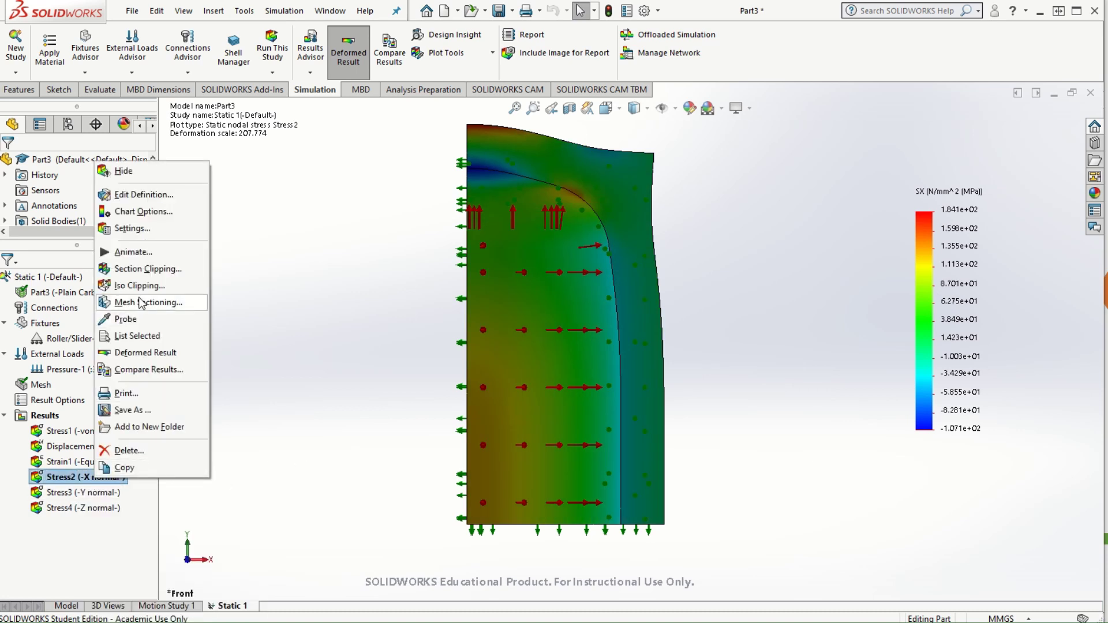
pyautogui.click(133, 319)
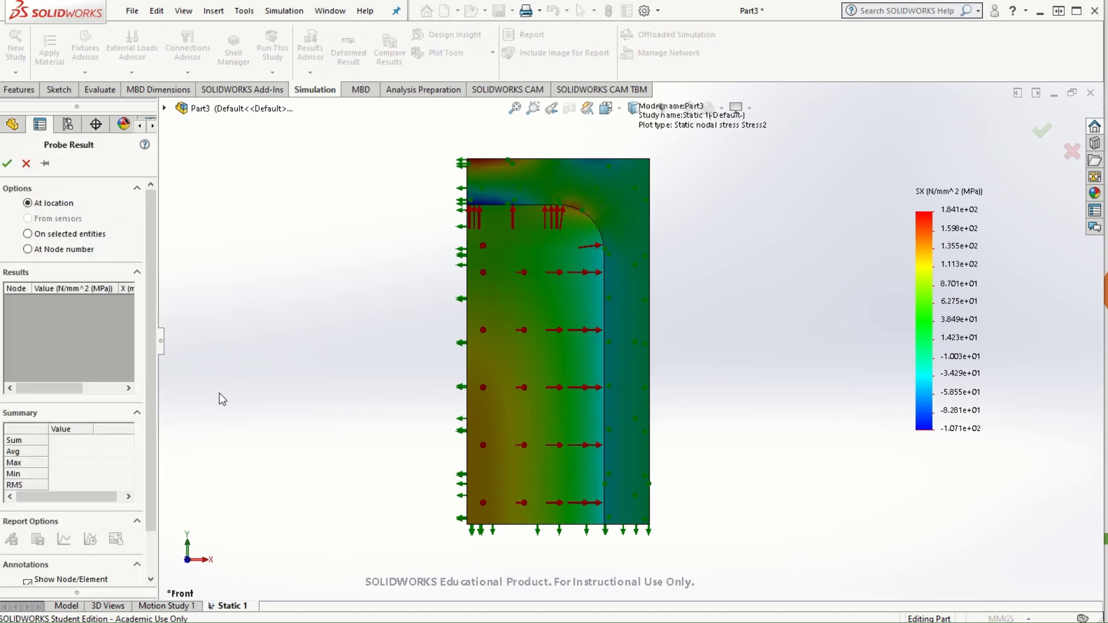
pyautogui.click(604, 526)
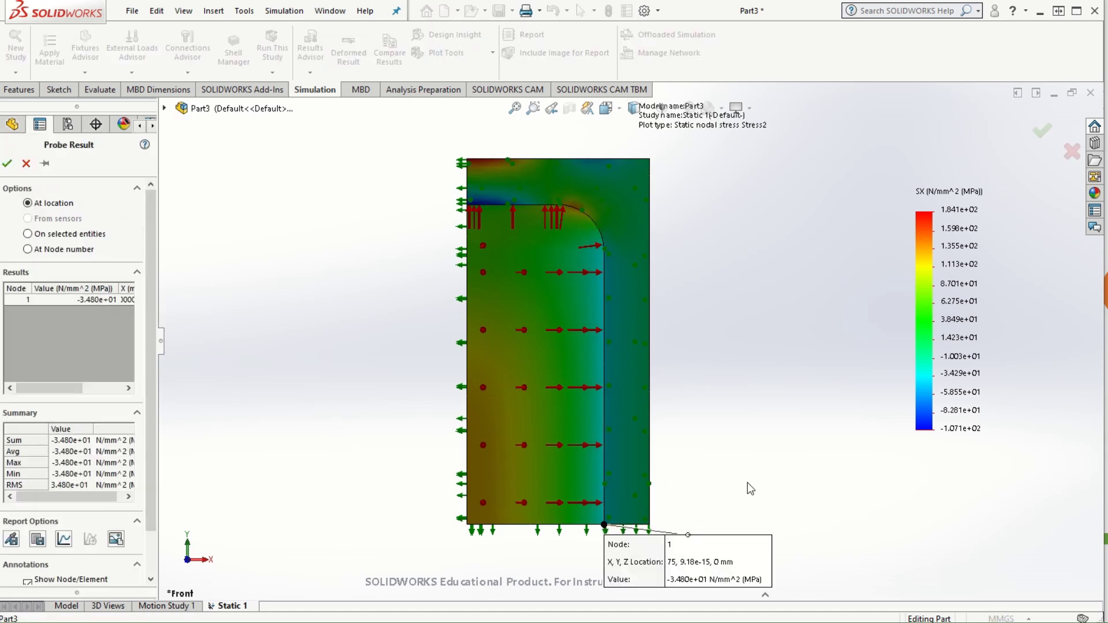
pyautogui.moveTo(750, 551); pyautogui.dragTo(838, 398)
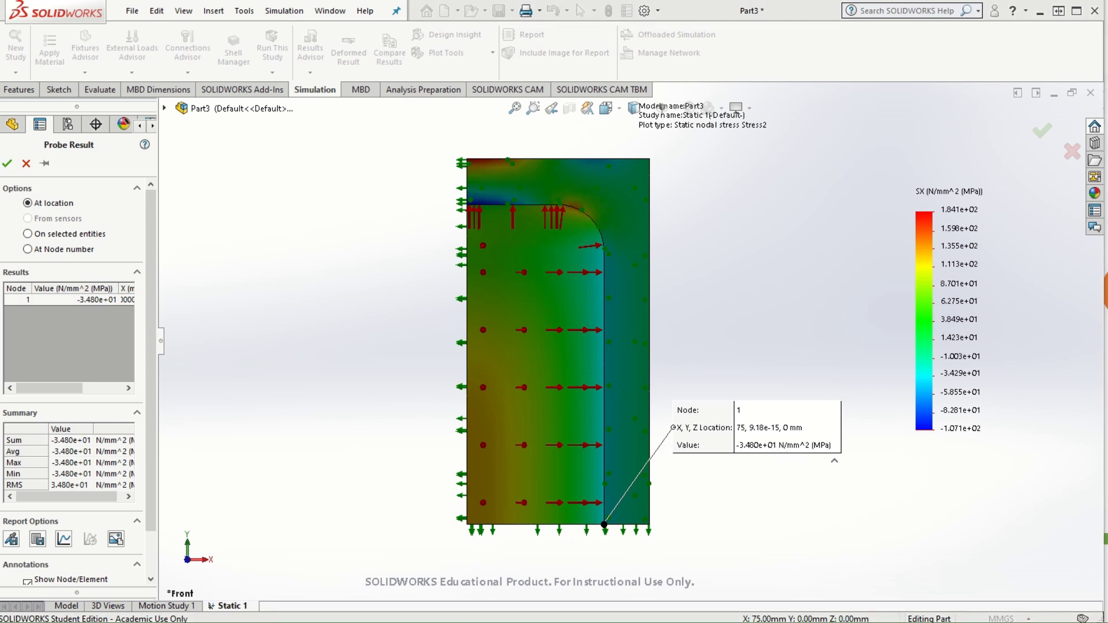
# - Compare the probed X normal stress with the radial stress in the web thick-walled cylinder calculator and close the probe
pyautogui.hotkey('alt', 'Tab')
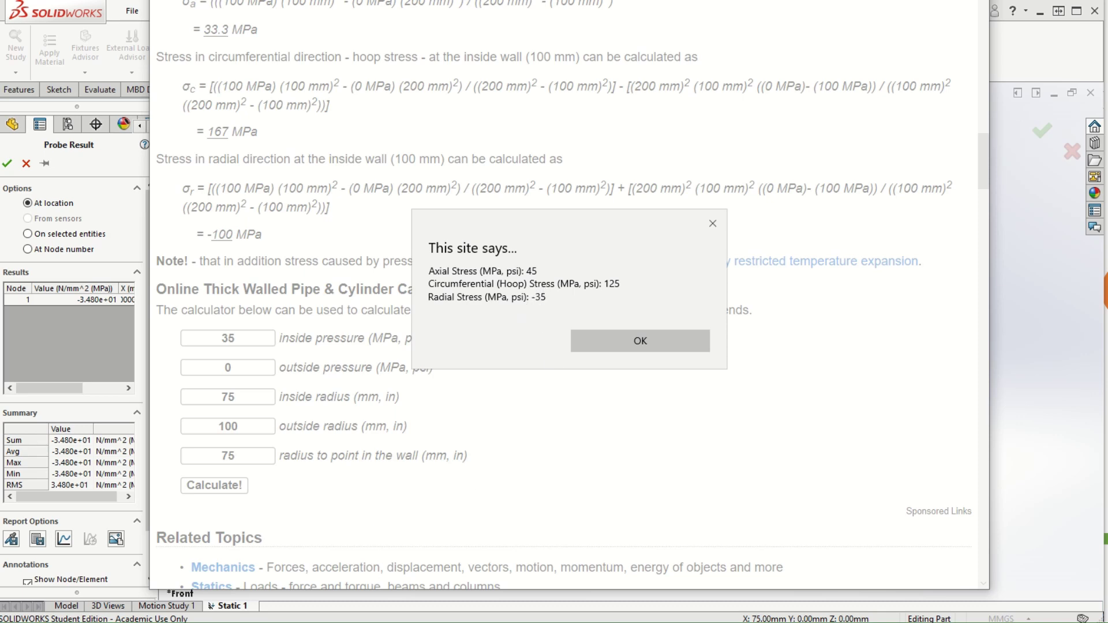
pyautogui.hotkey('alt', 'Tab')
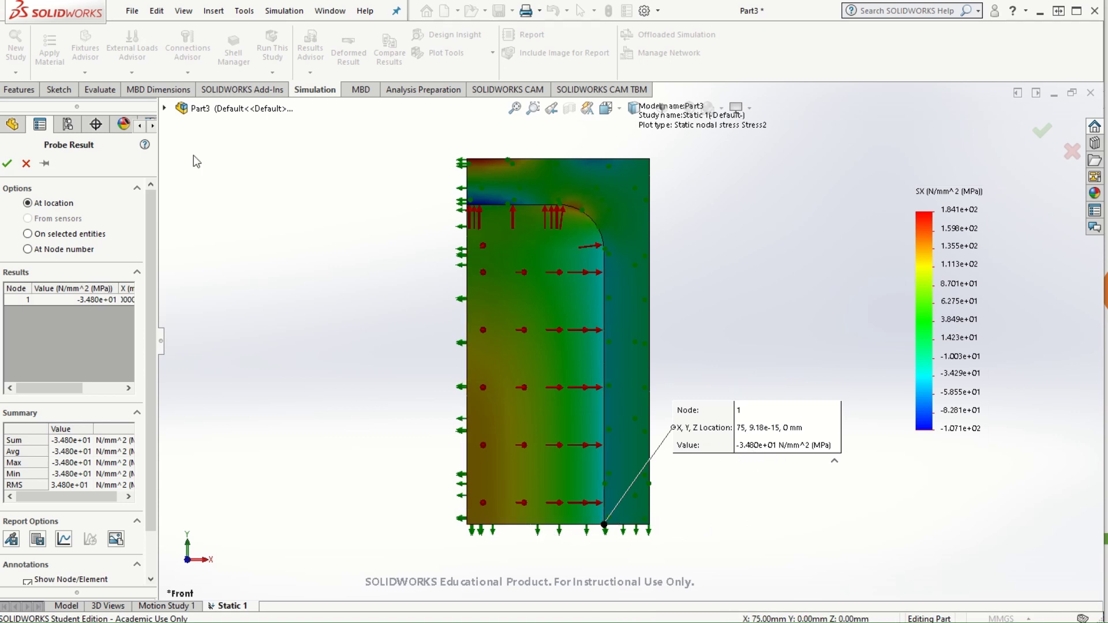
pyautogui.click(7, 163)
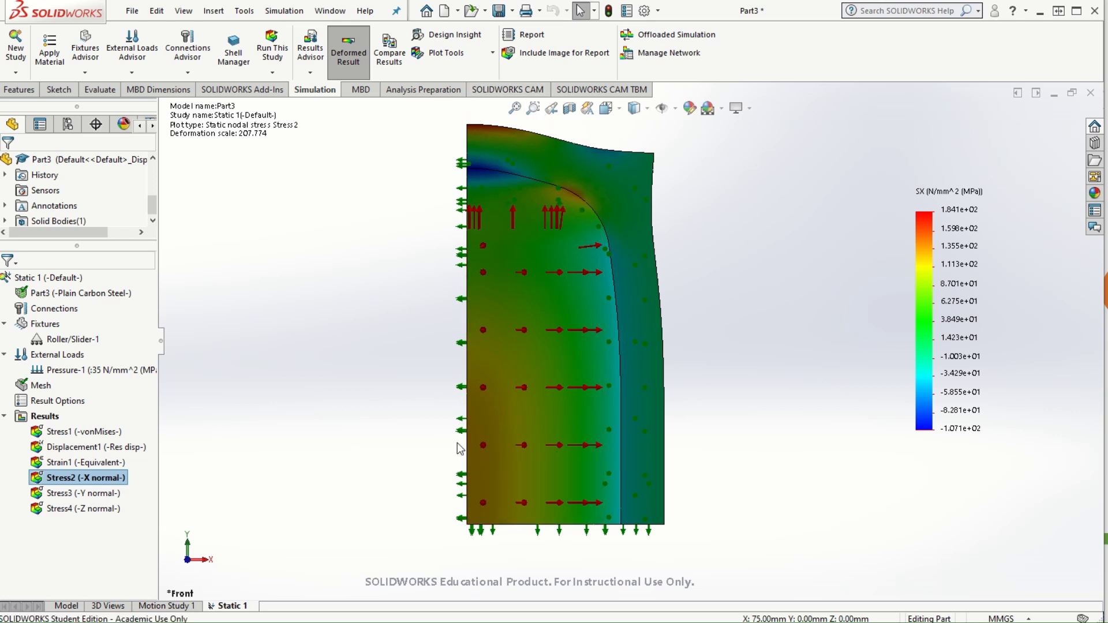
# - Probe the Y normal stress plot at the inner wall's lower corner and compare it with the web calculator's axial stress
pyautogui.doubleClick(93, 493)
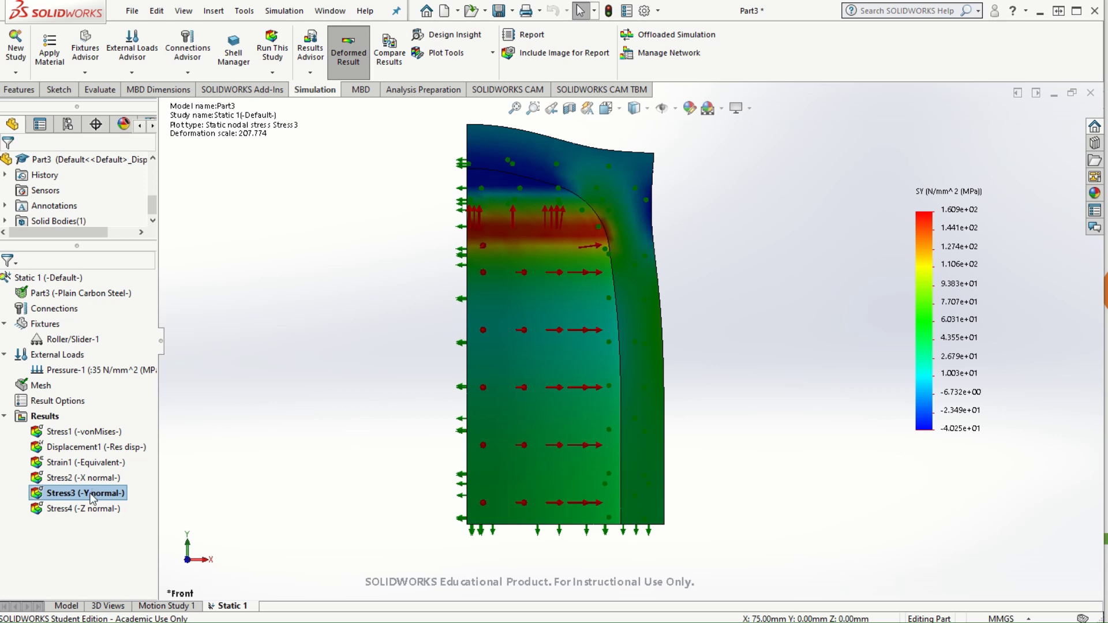
pyautogui.rightClick(92, 496)
pyautogui.click(144, 333)
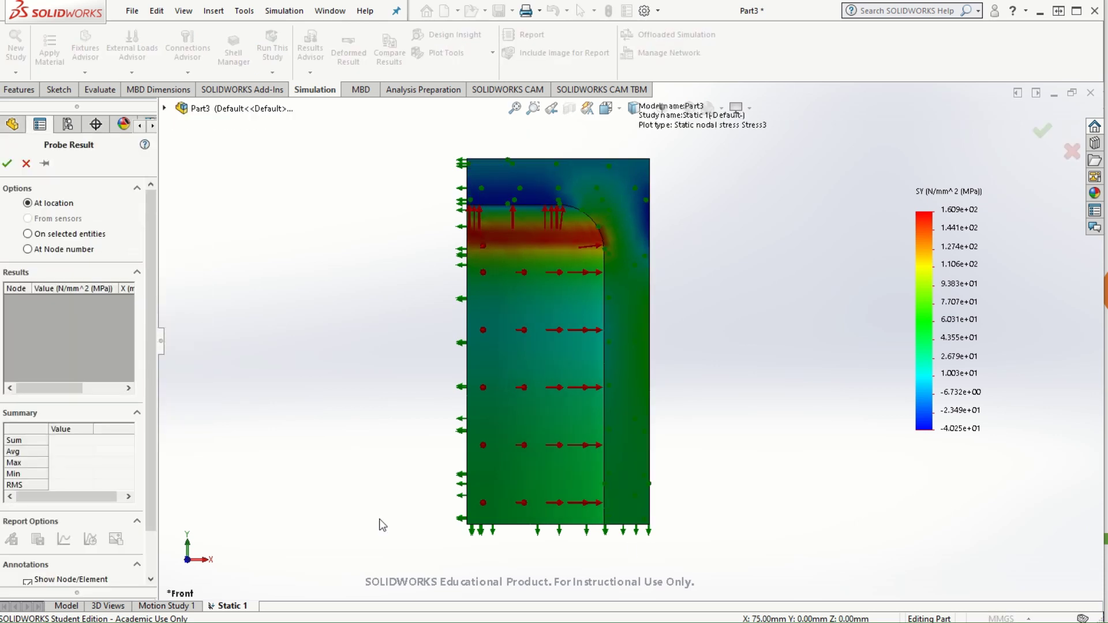
pyautogui.click(604, 524)
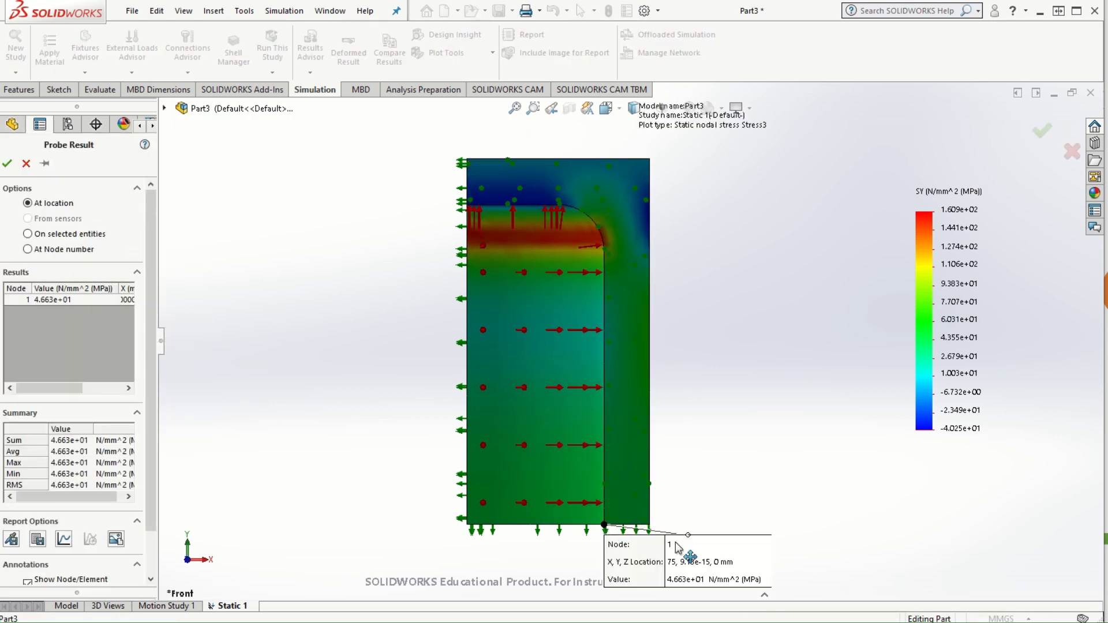
pyautogui.moveTo(726, 545); pyautogui.dragTo(801, 381)
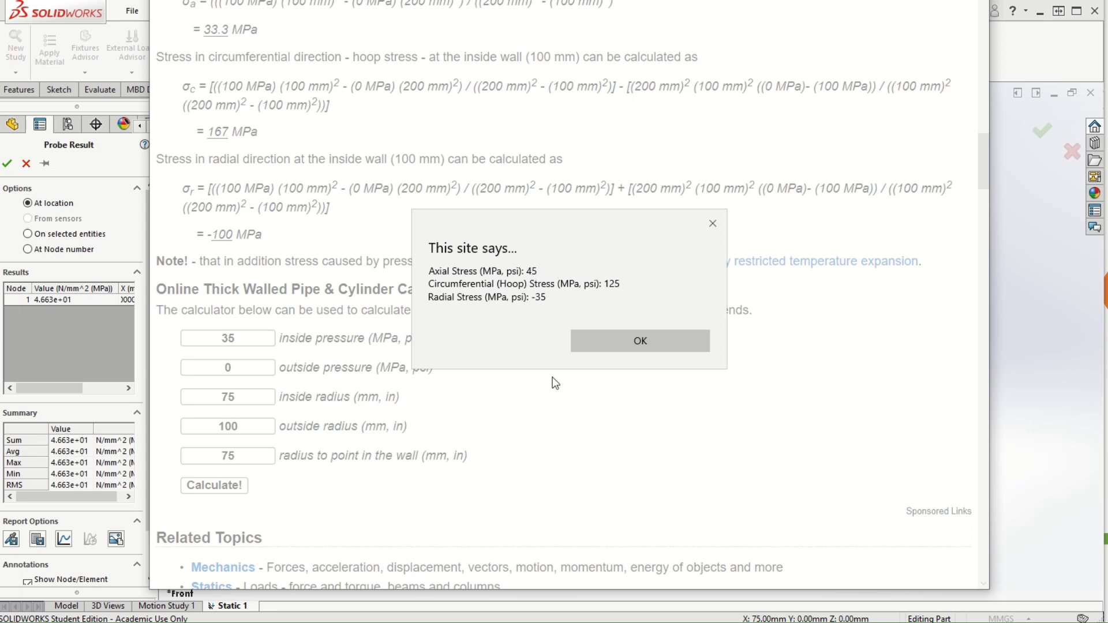
pyautogui.click(998, 259)
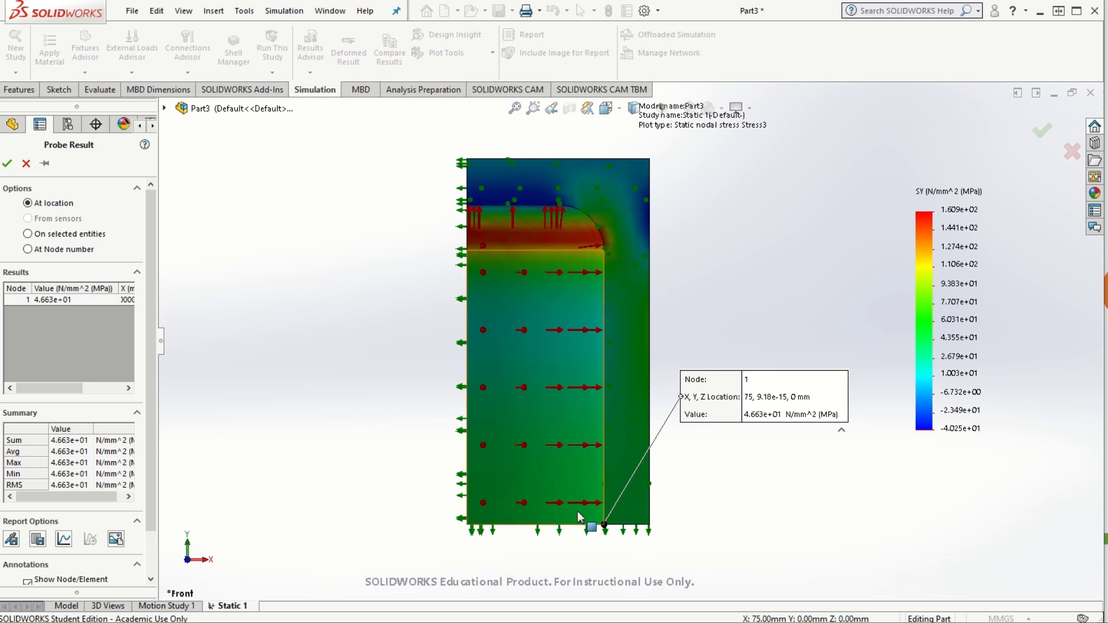
pyautogui.click(7, 163)
# - Probe the Z normal stress plot at the inner wall's lower corner and compare it with the web calculator's hoop stress
pyautogui.doubleClick(73, 510)
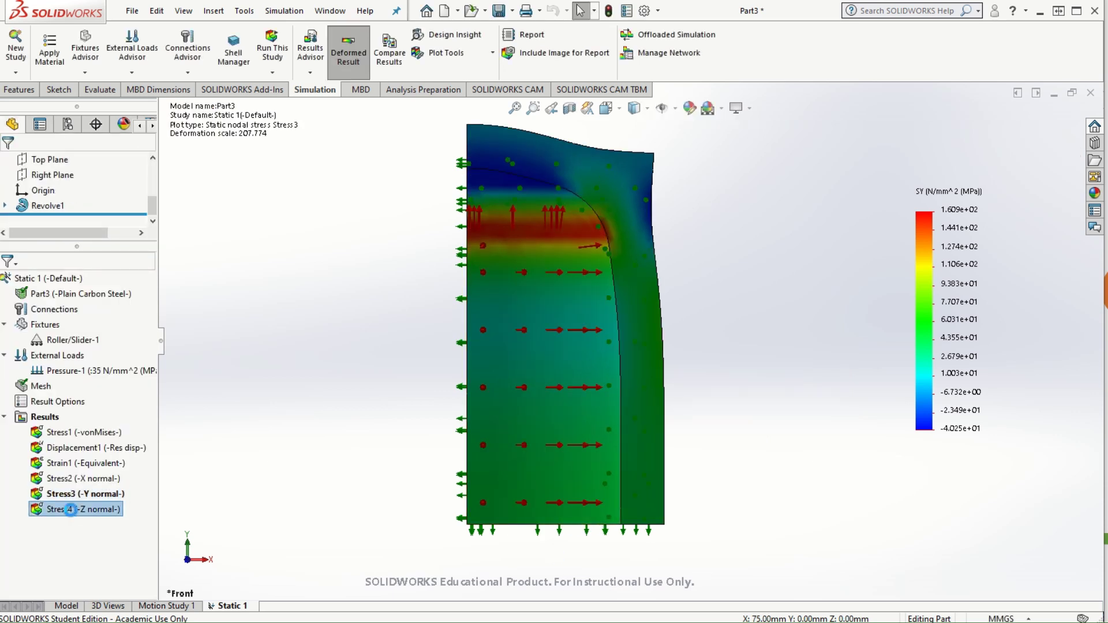
pyautogui.rightClick(73, 515)
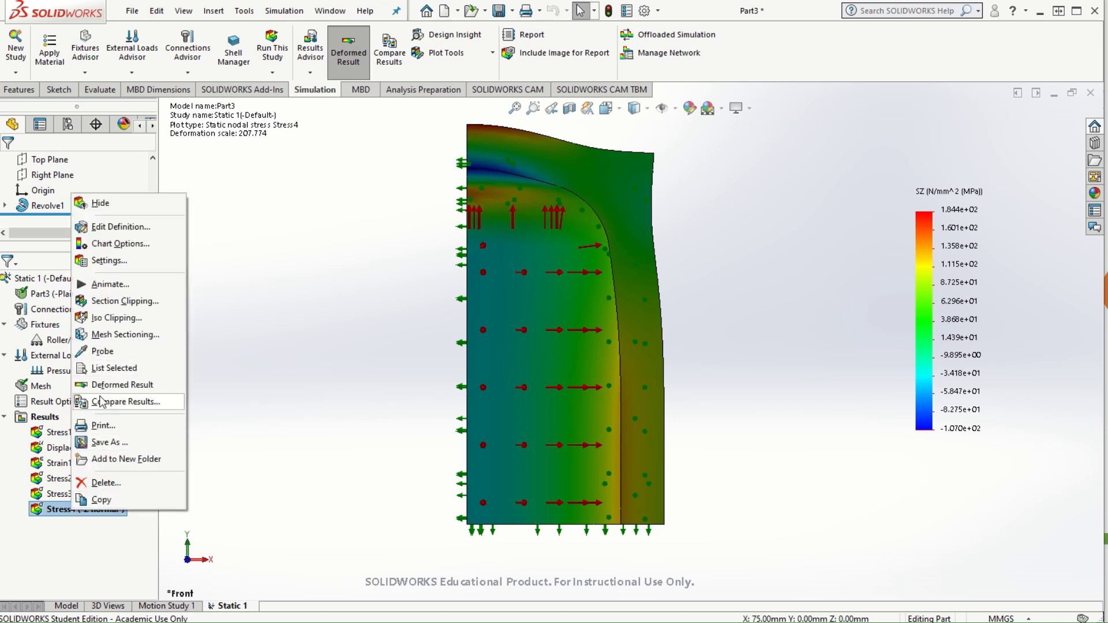
pyautogui.click(120, 351)
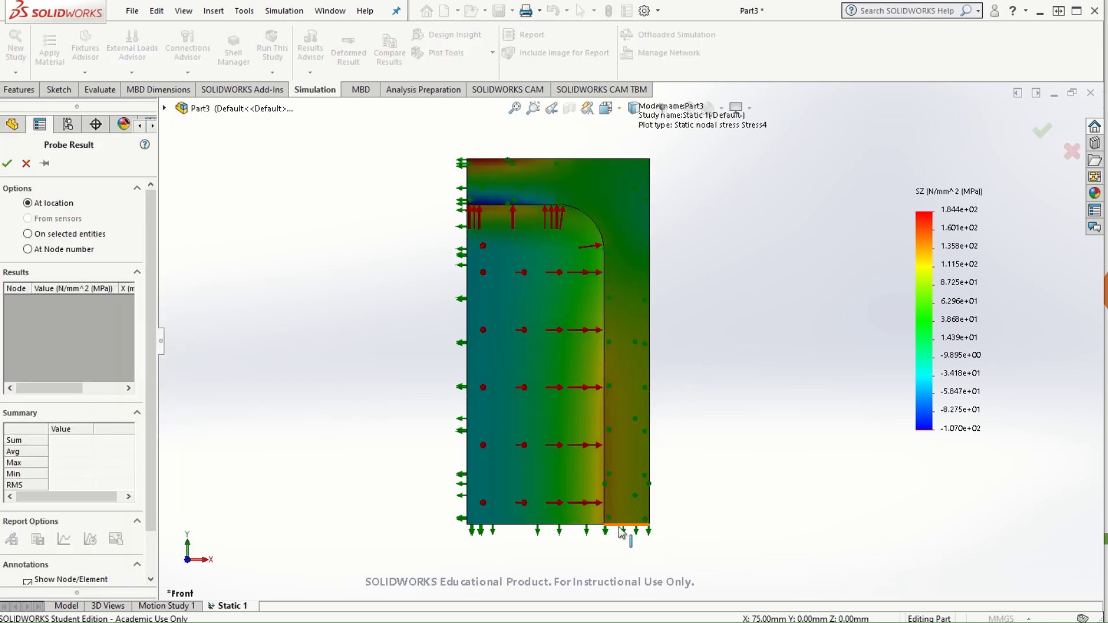
pyautogui.click(604, 526)
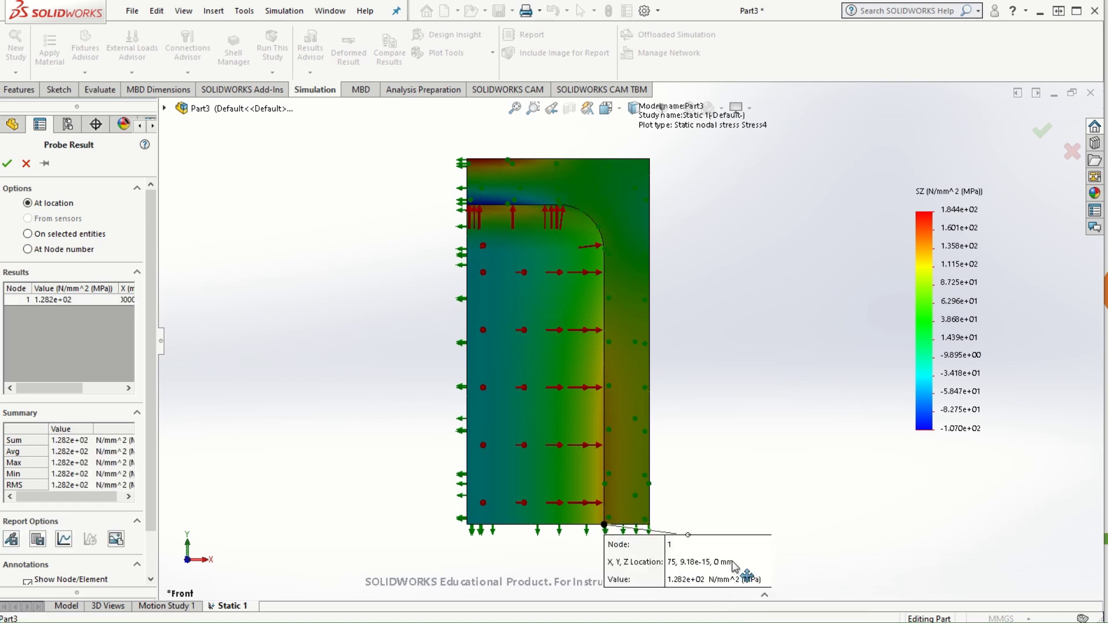
pyautogui.moveTo(743, 571); pyautogui.dragTo(817, 417)
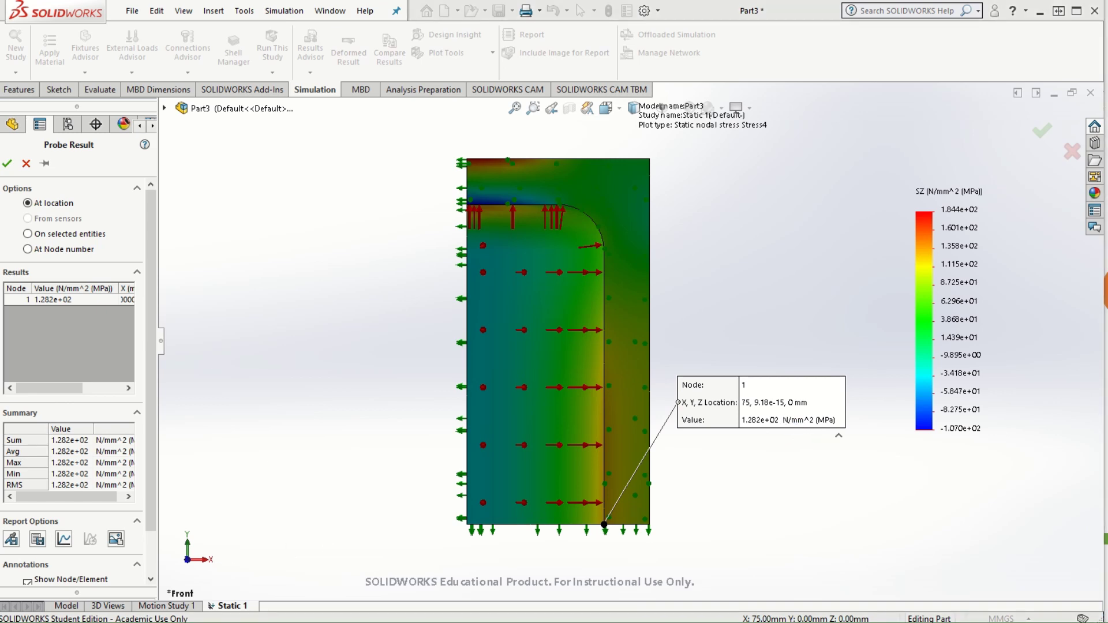
pyautogui.hotkey('alt', 'Tab')
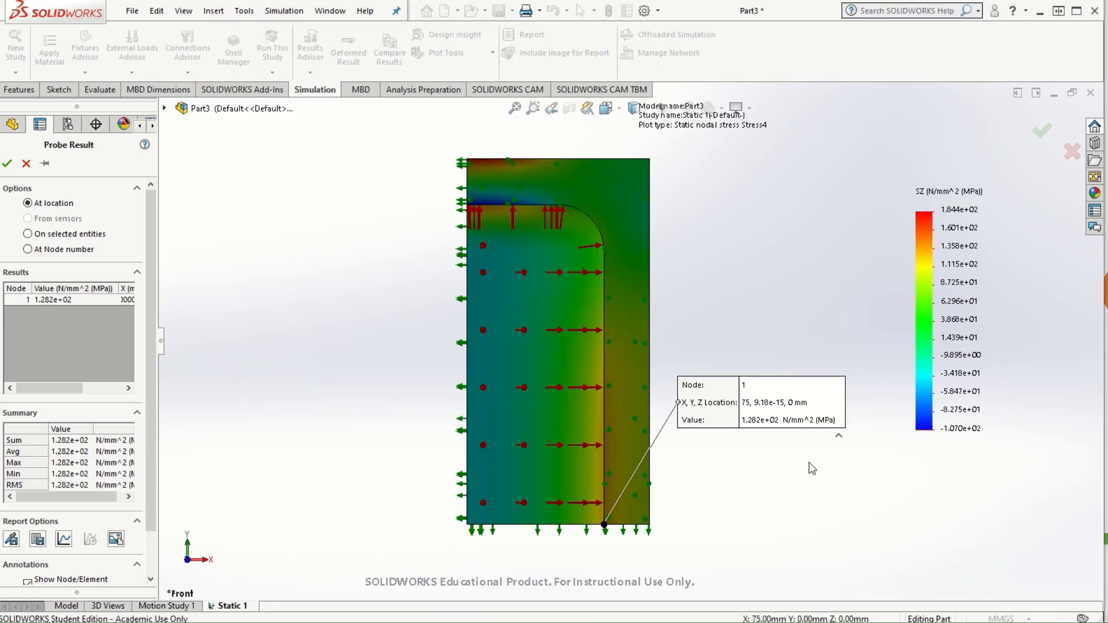
pyautogui.moveTo(789, 396)
pyautogui.mouseDown()
pyautogui.moveTo(750, 502)
pyautogui.moveTo(854, 492)
pyautogui.mouseUp()
pyautogui.click(7, 163)
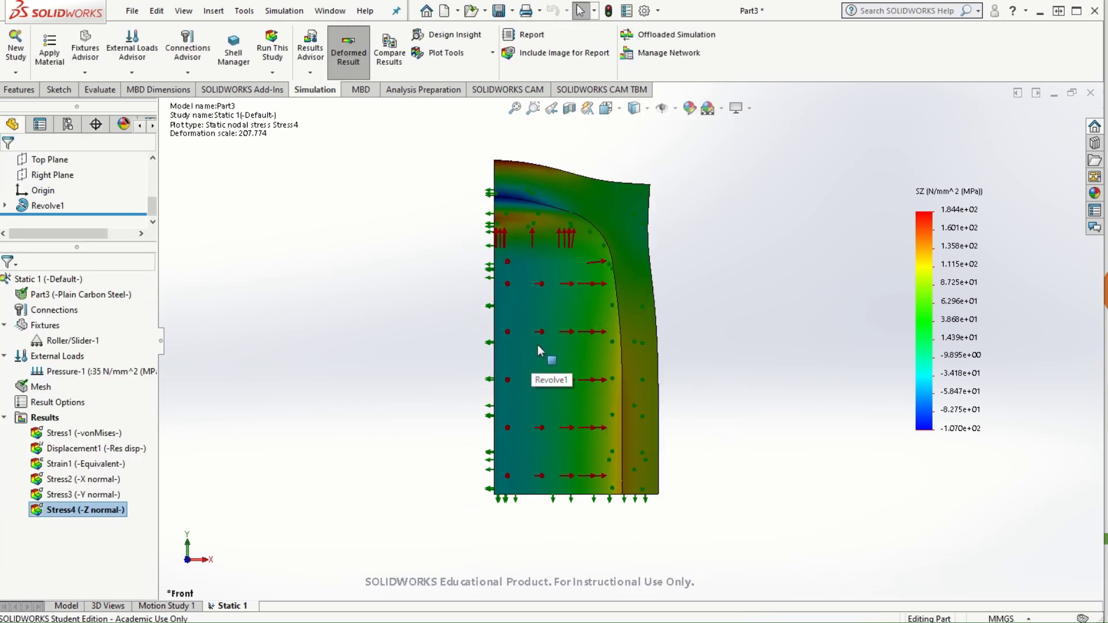
# - Inspect the Z normal stress plot on the deformed vessel from the inside and outside at several angles
pyautogui.moveTo(778, 418); pyautogui.dragTo(755, 444, button='middle')
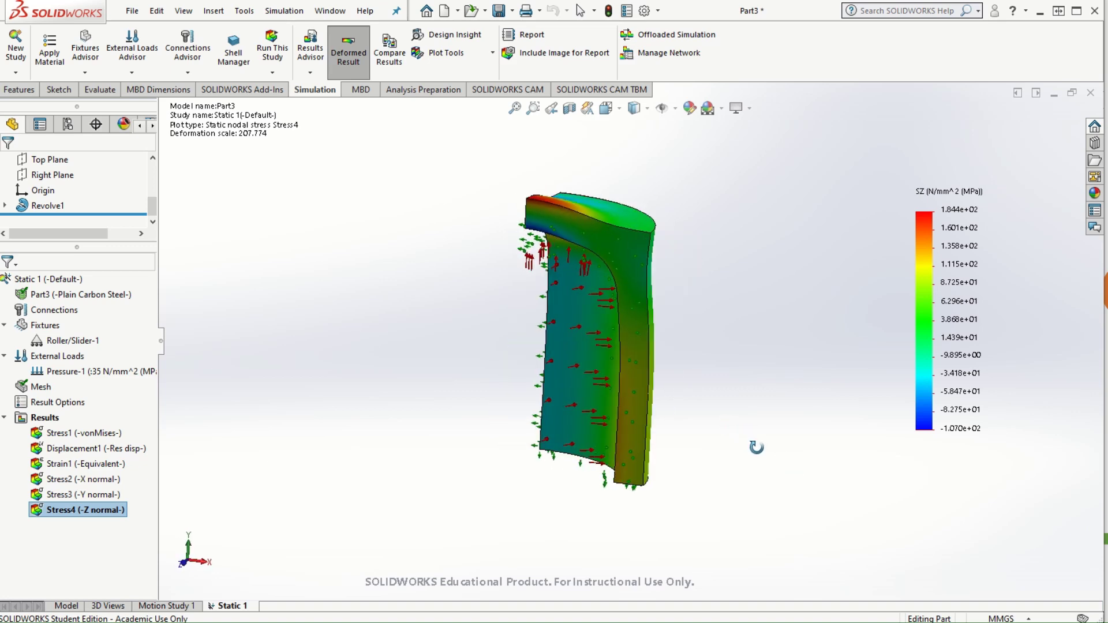
pyautogui.moveTo(668, 434); pyautogui.dragTo(457, 254, button='middle')
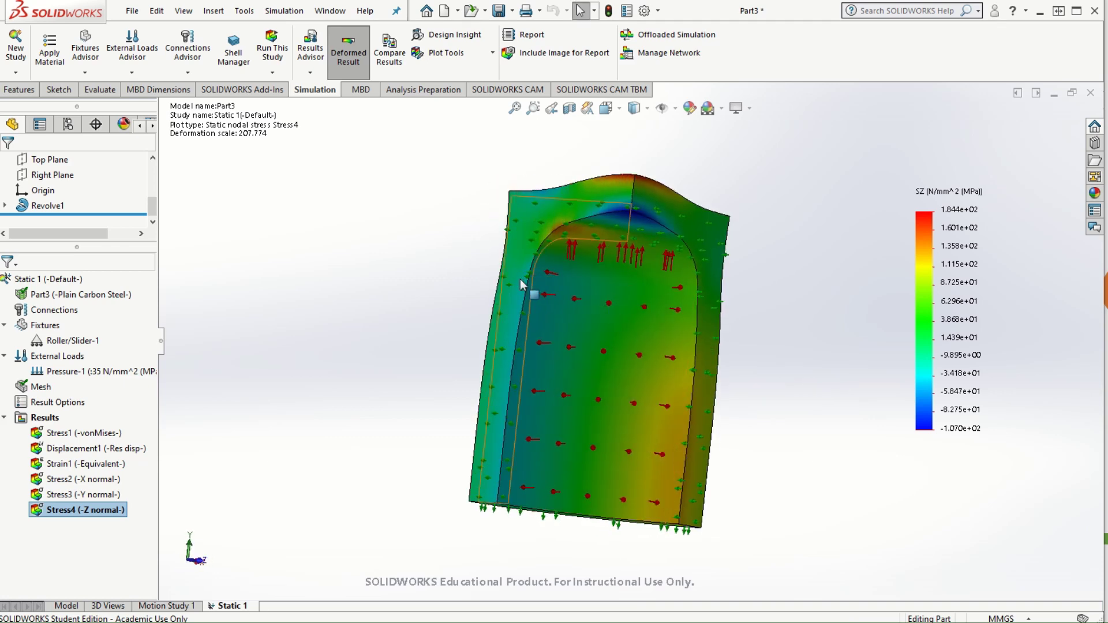
pyautogui.moveTo(826, 536); pyautogui.dragTo(764, 439, button='middle')
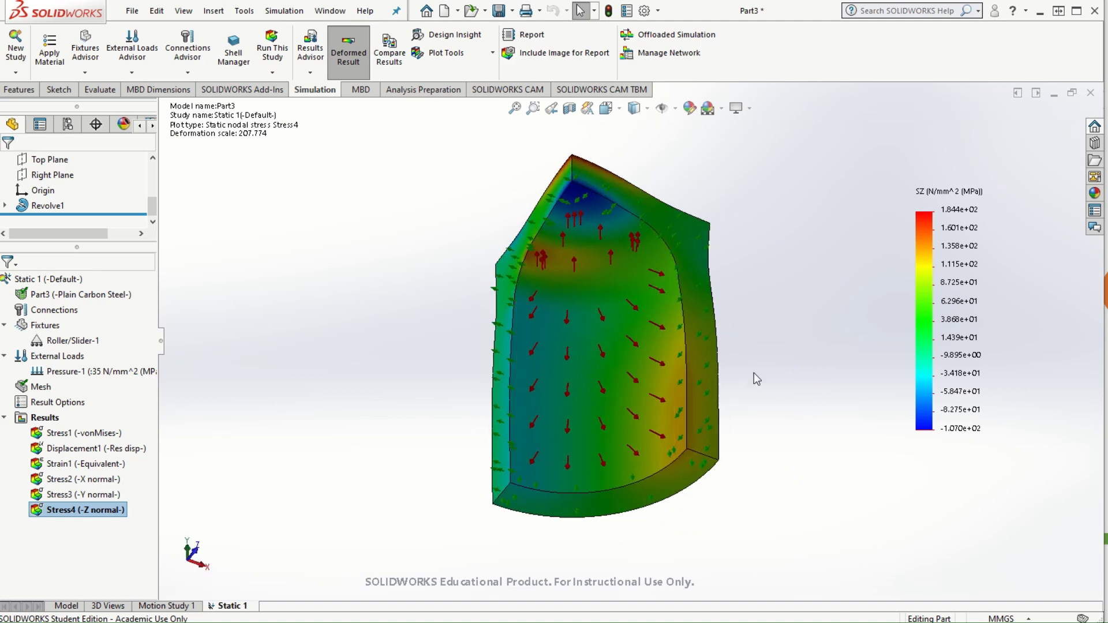
pyautogui.moveTo(787, 275); pyautogui.dragTo(701, 399, button='middle')
pyautogui.press('Escape')
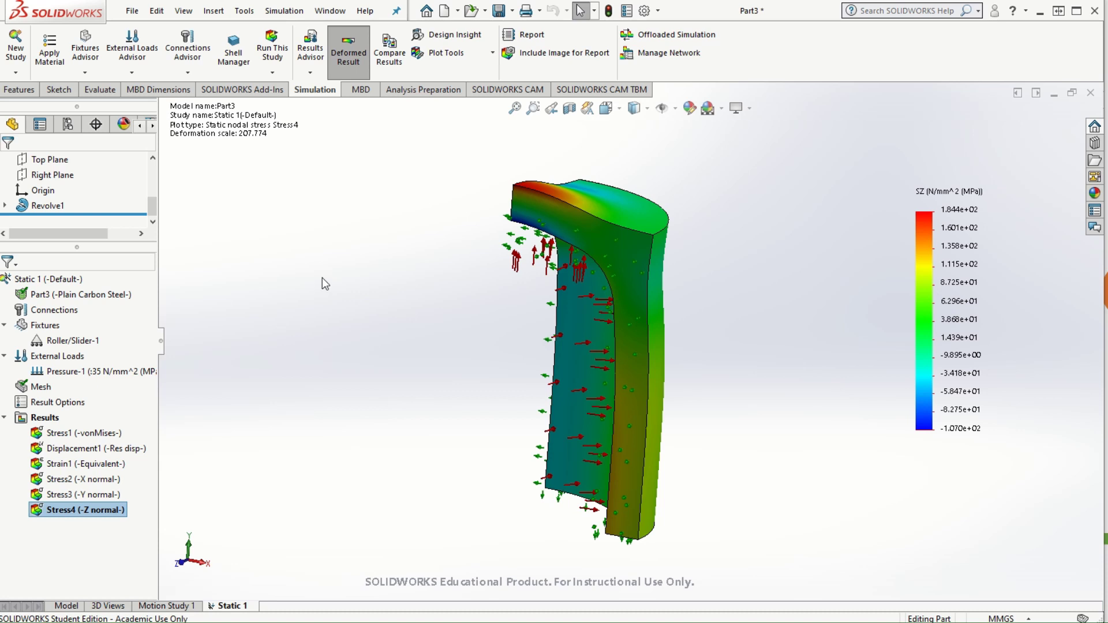
# - Return to the solid model and create a second static study that uses 2D simplification
pyautogui.click(65, 605)
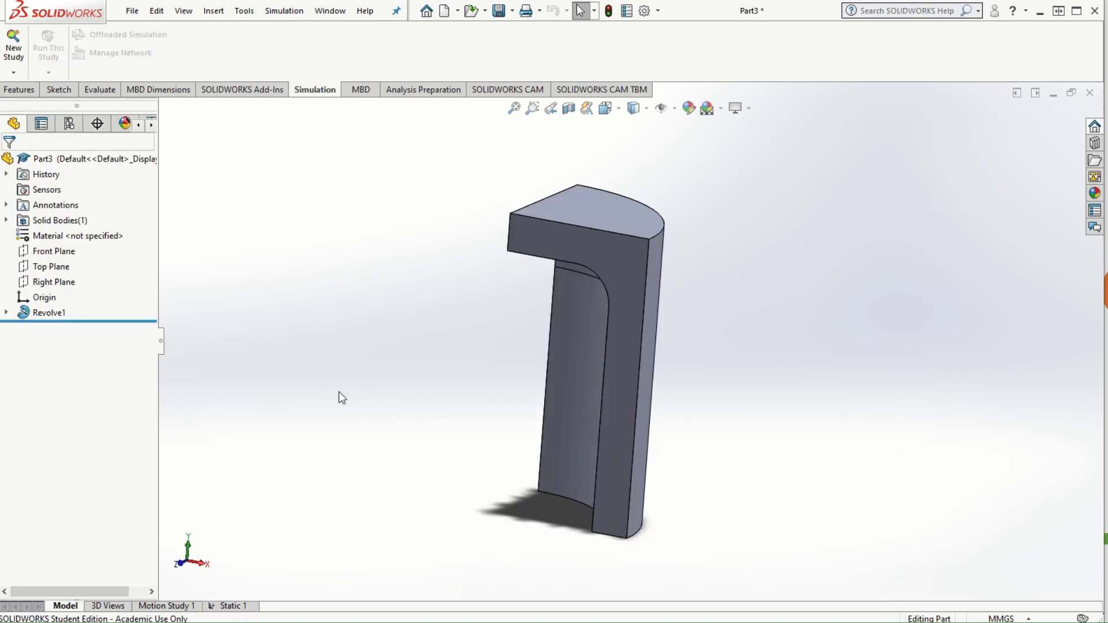
pyautogui.click(284, 11)
pyautogui.click(299, 33)
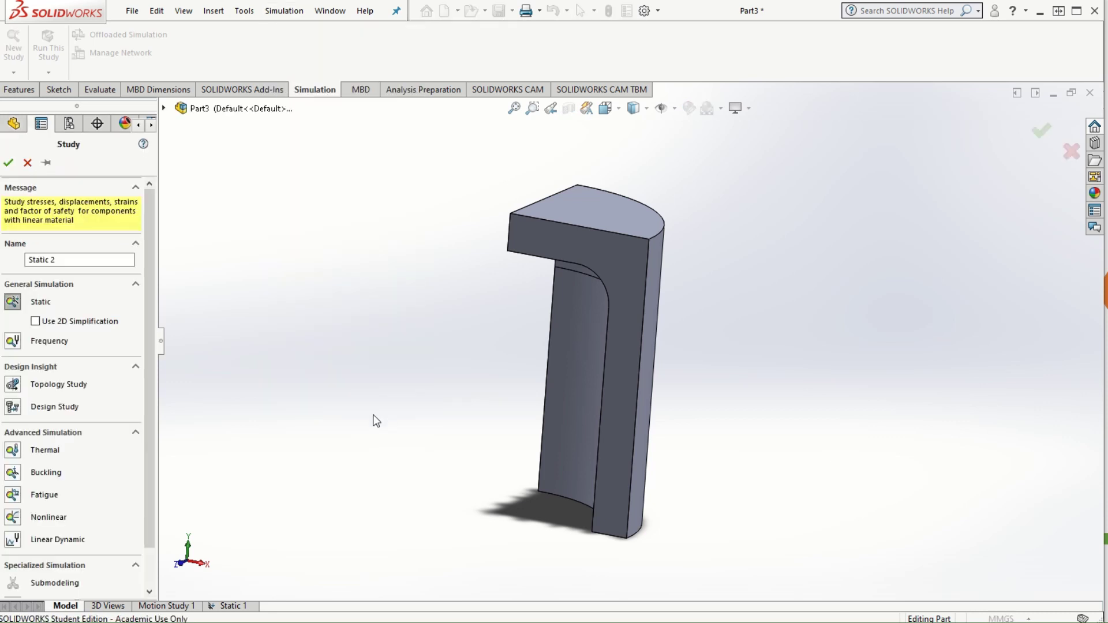
pyautogui.click(36, 321)
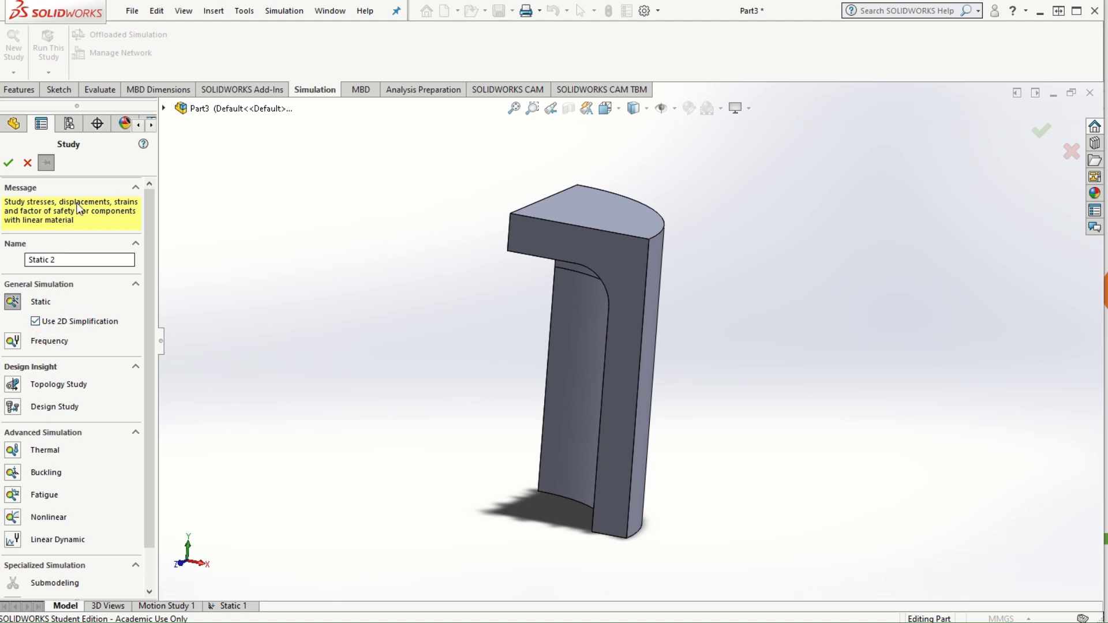
pyautogui.click(7, 164)
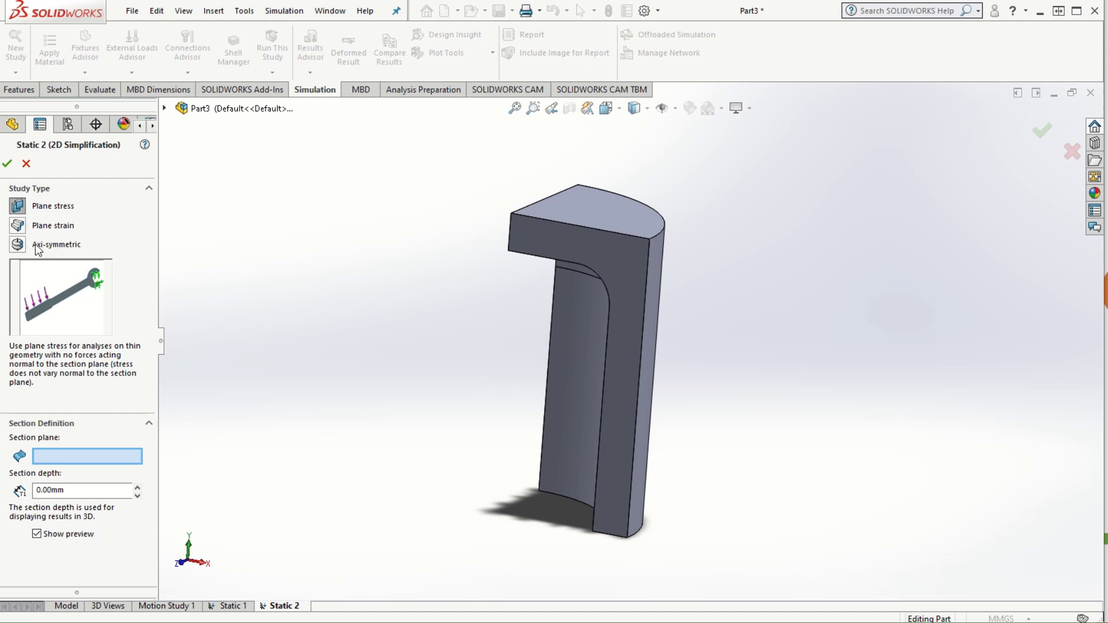
# - Define the study as axi-symmetric, using the vessel's L-shaped cut face as section plane and the lid's short centre edge as symmetry axis
pyautogui.click(18, 244)
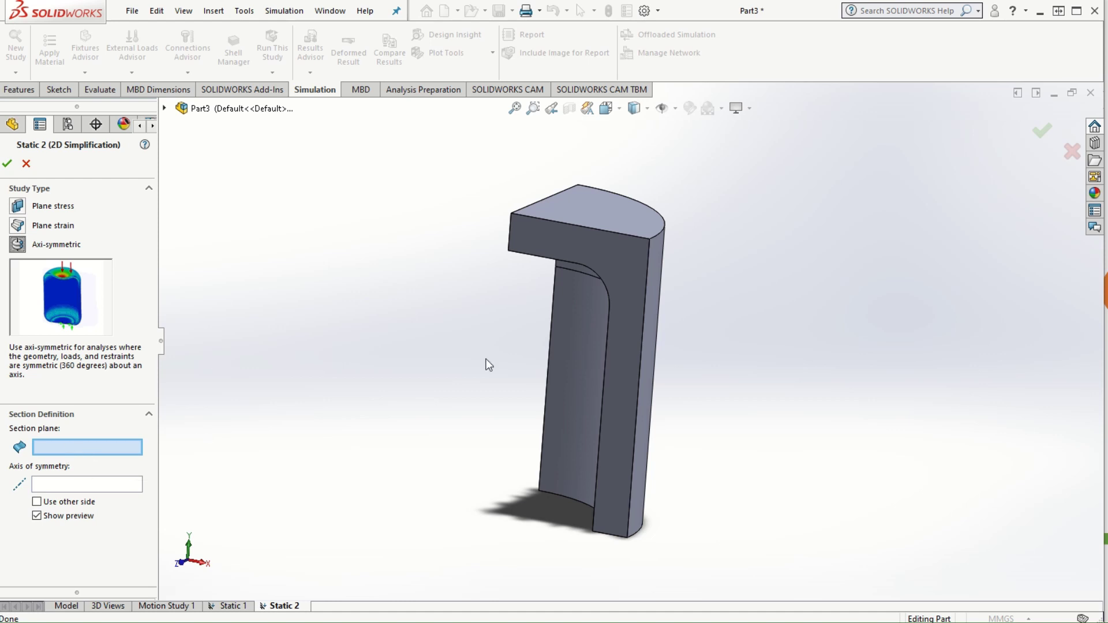
pyautogui.click(626, 310)
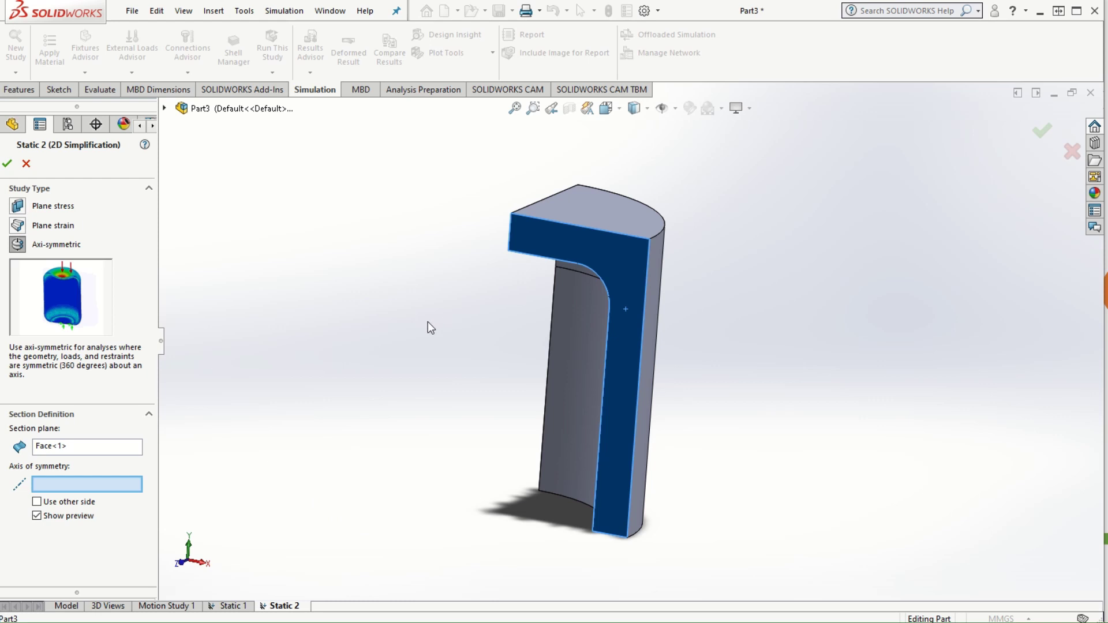
pyautogui.click(510, 227)
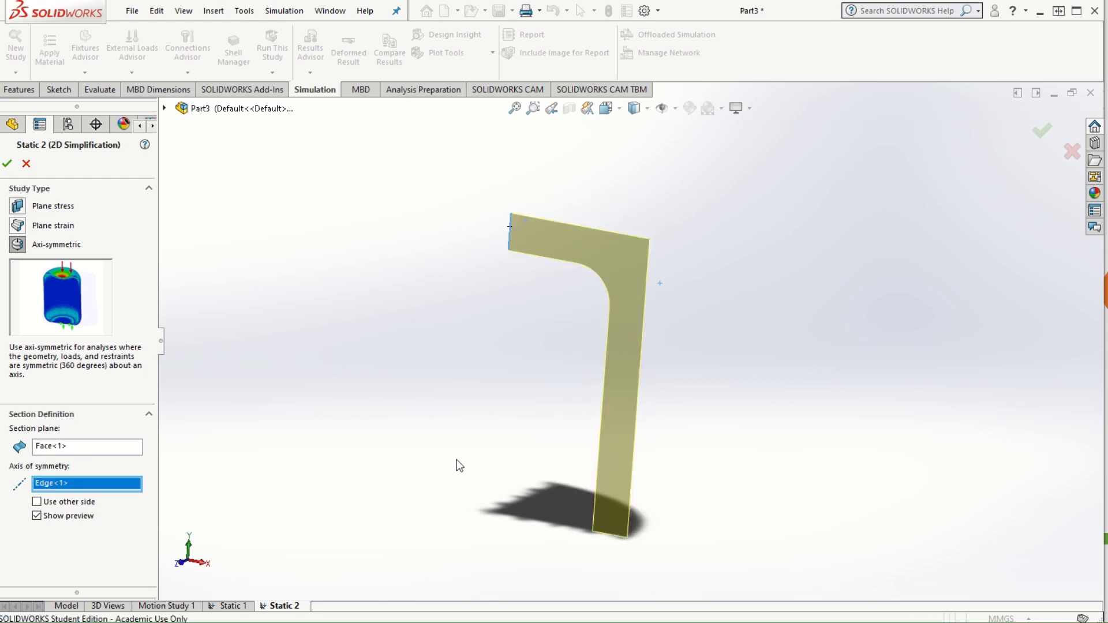
pyautogui.moveTo(579, 418); pyautogui.dragTo(668, 454, button='middle')
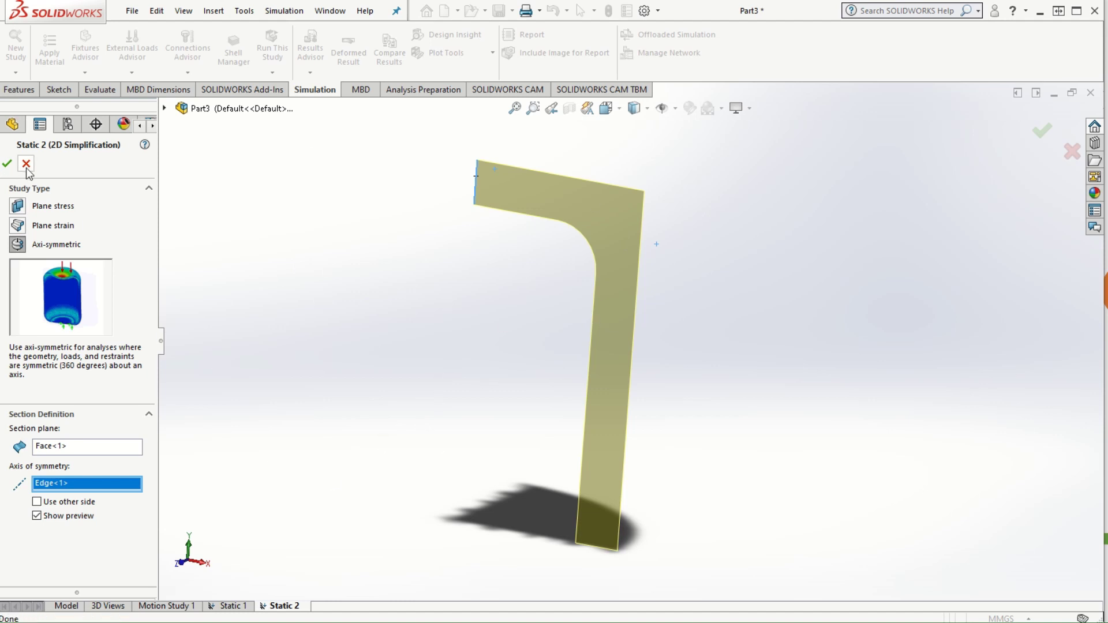
pyautogui.click(7, 163)
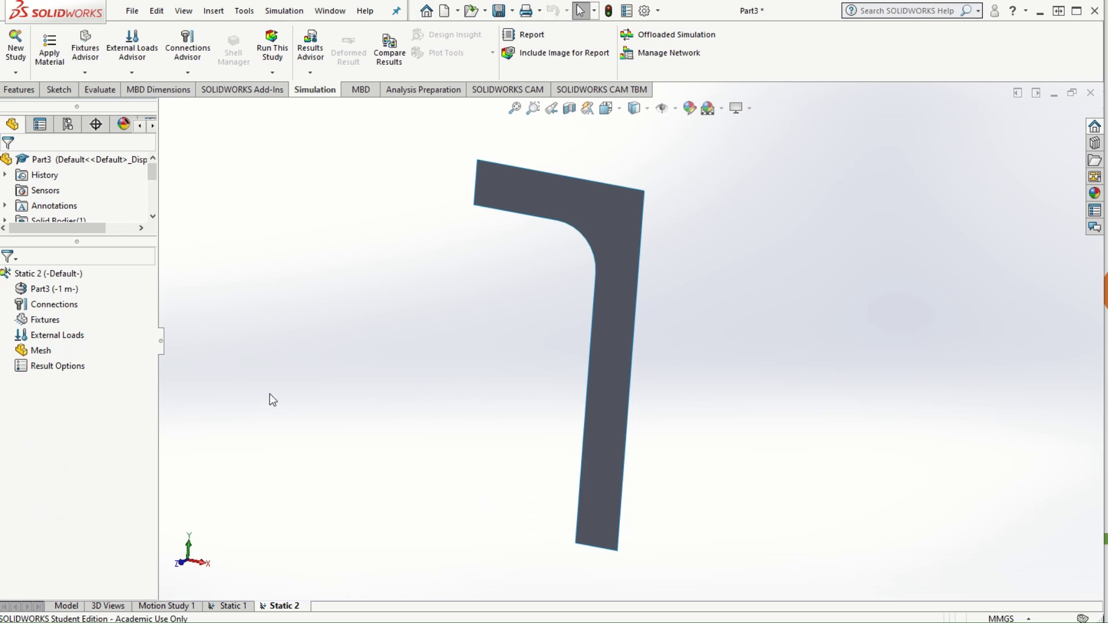
# - Assign the favourite material Plain Carbon Steel to the 2D section of the part
pyautogui.moveTo(582, 398); pyautogui.dragTo(713, 366, button='middle')
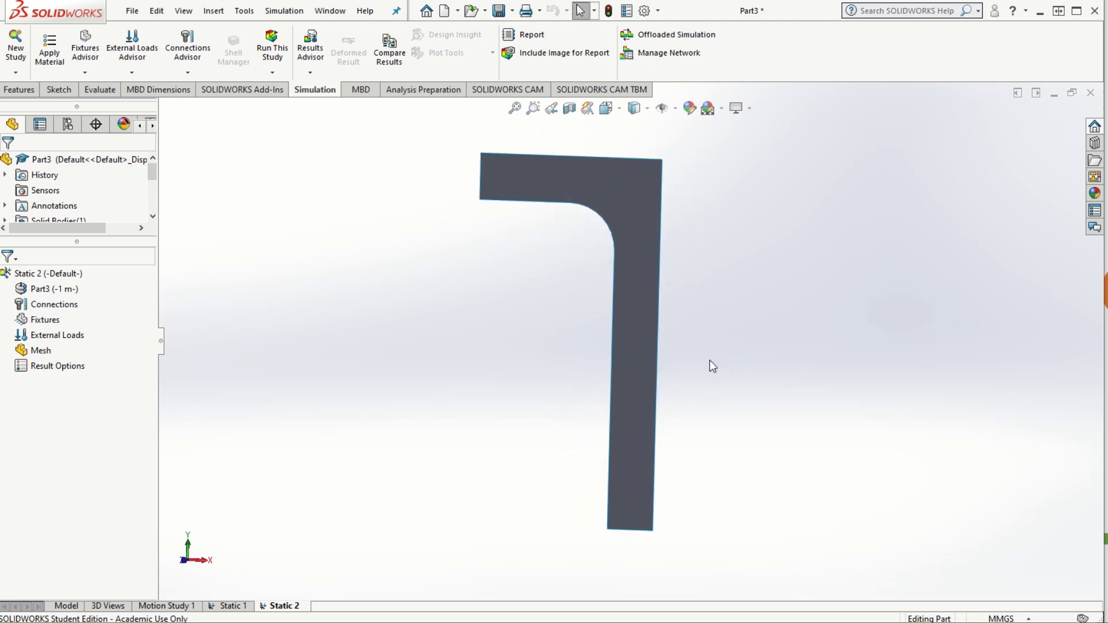
pyautogui.rightClick(56, 289)
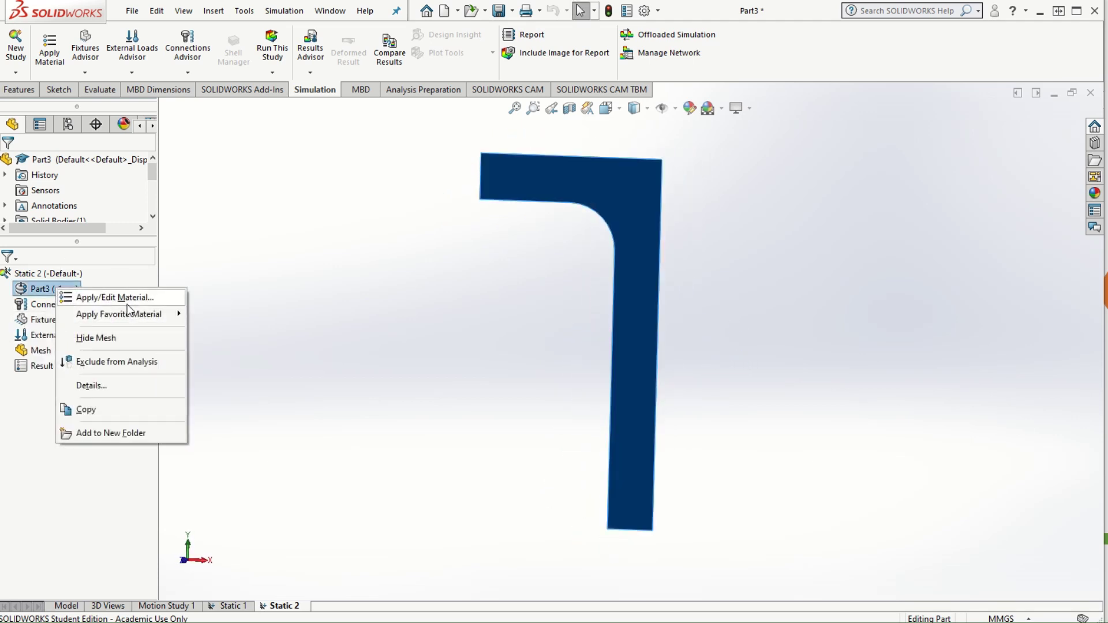
pyautogui.moveTo(135, 311)
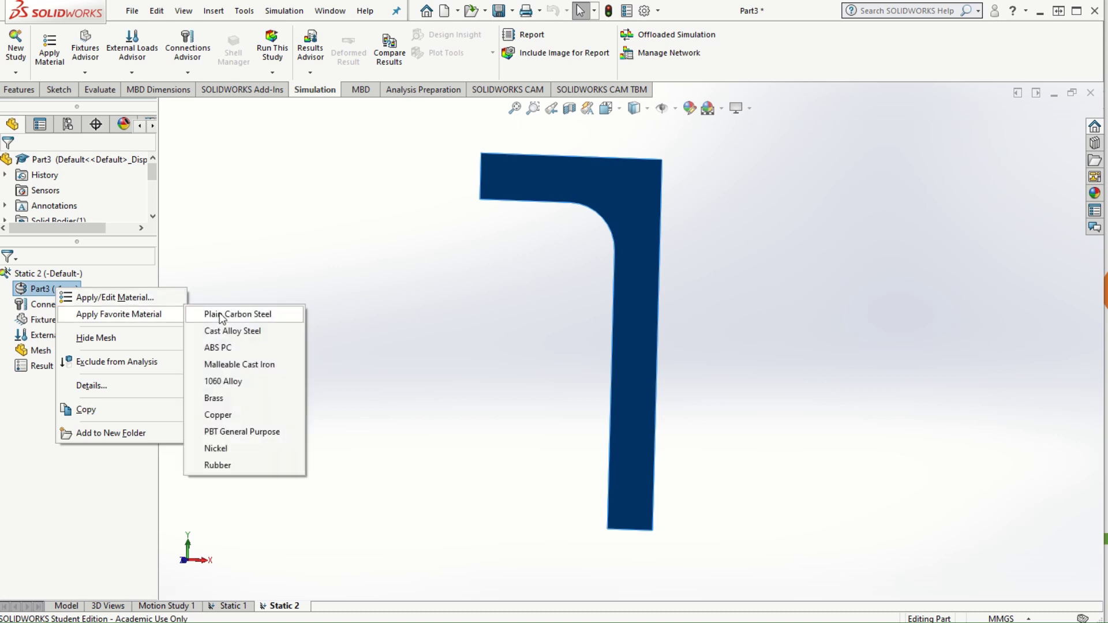
pyautogui.click(225, 315)
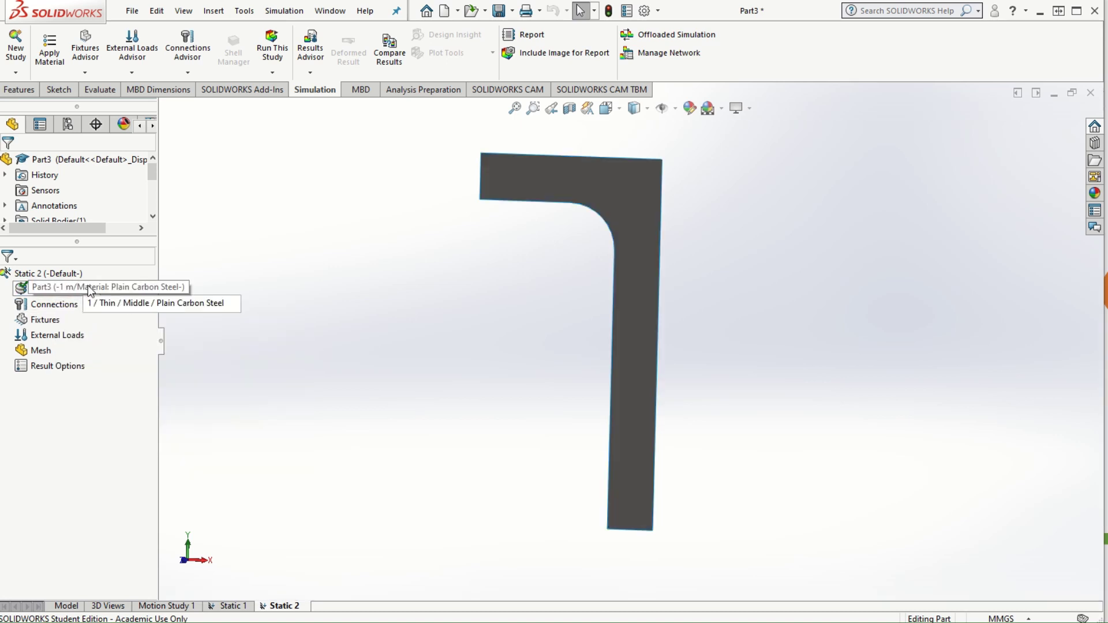
# - Apply a Roller/Slider fixture to the section's edge on the symmetry axis and to the wall's bottom edge
pyautogui.rightClick(37, 320)
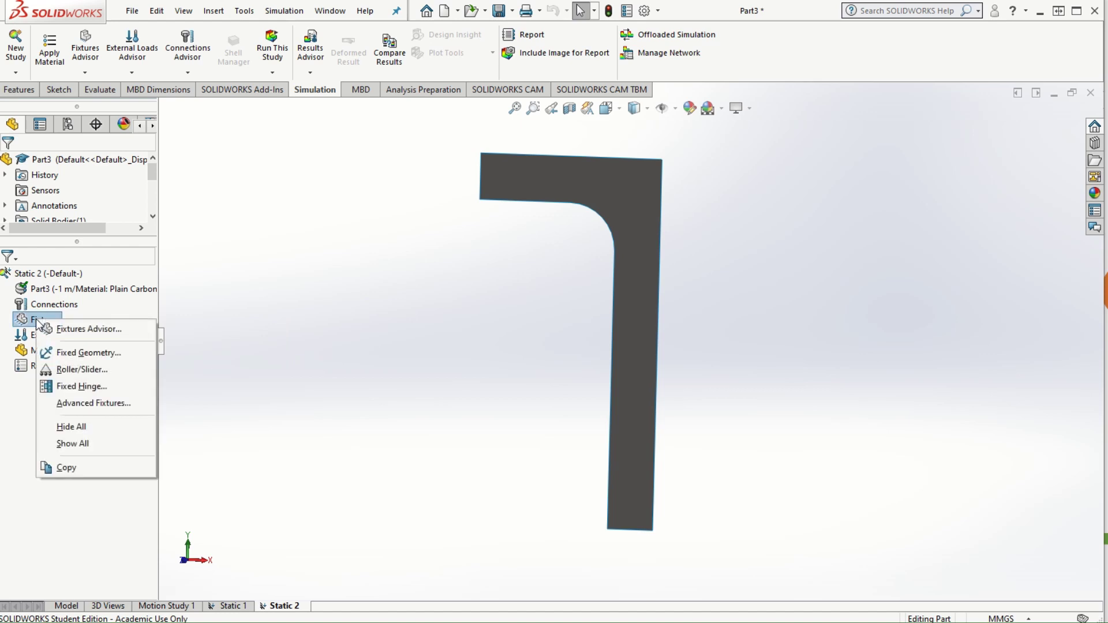
pyautogui.click(77, 369)
pyautogui.click(479, 176)
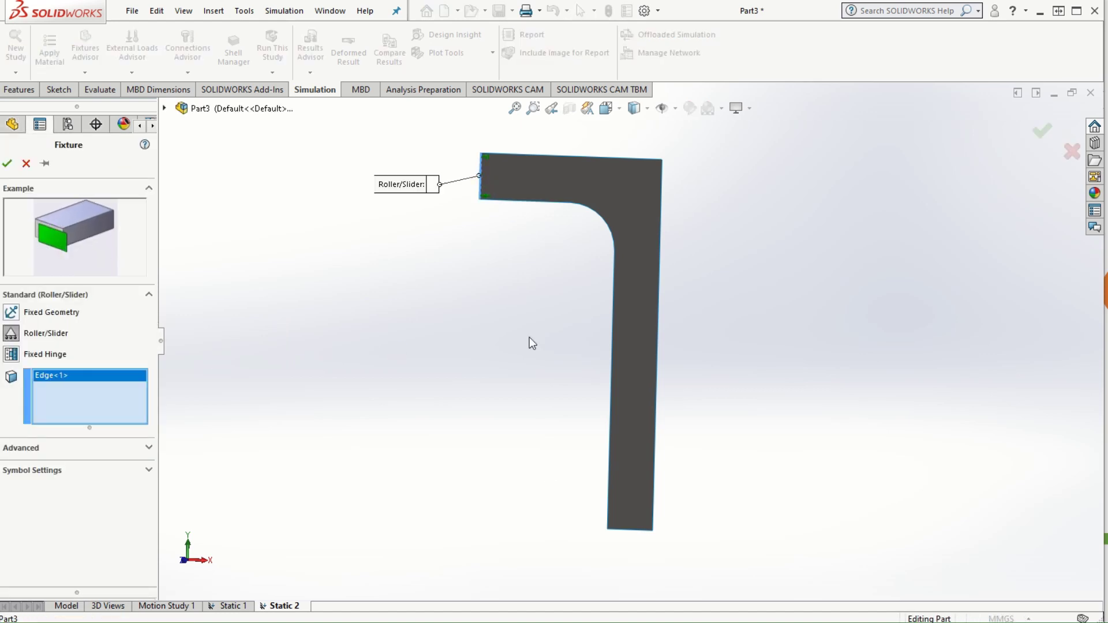
pyautogui.click(645, 528)
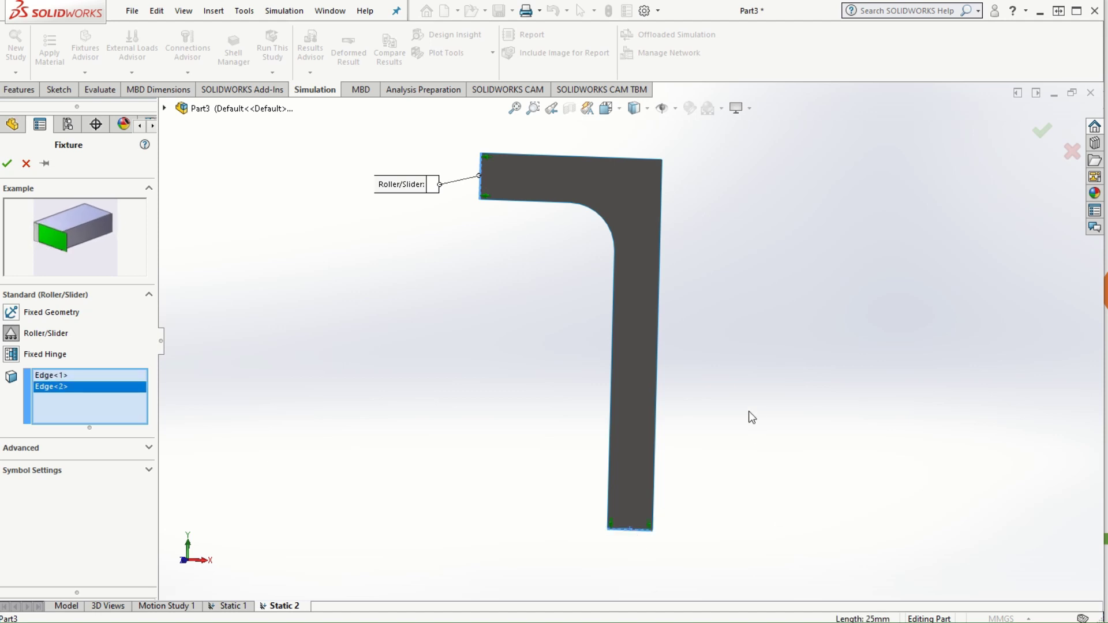
pyautogui.moveTo(727, 438)
pyautogui.mouseDown(button='middle')
pyautogui.moveTo(739, 428)
pyautogui.moveTo(853, 435)
pyautogui.moveTo(778, 419)
pyautogui.moveTo(702, 435)
pyautogui.moveTo(773, 421)
pyautogui.moveTo(720, 430)
pyautogui.moveTo(800, 428)
pyautogui.moveTo(725, 435)
pyautogui.moveTo(752, 445)
pyautogui.moveTo(741, 446)
pyautogui.mouseUp(button='middle')
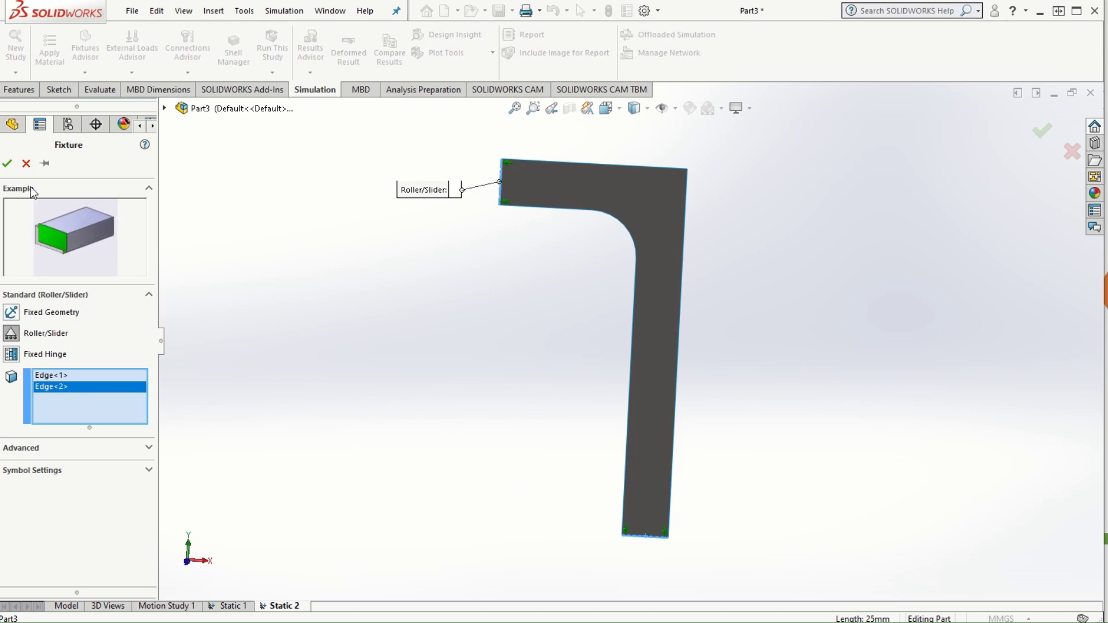
pyautogui.click(8, 164)
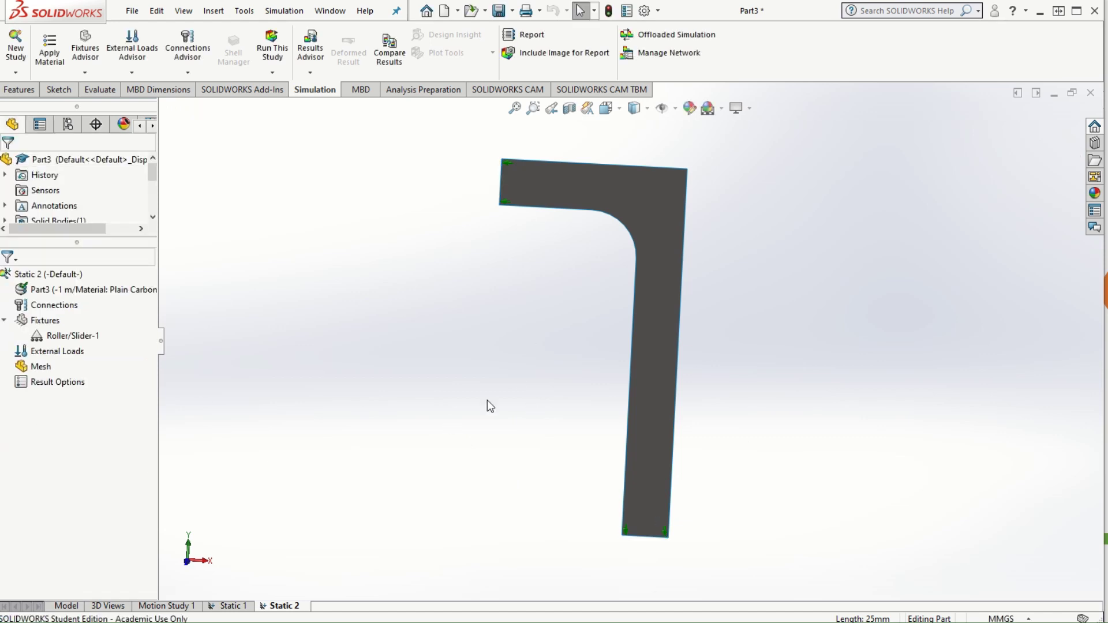
# - Apply a 35 N/mm^2 (MPa) pressure normal to the section's three inner edges: lid underside, fillet arc and inner wall
pyautogui.rightClick(81, 350)
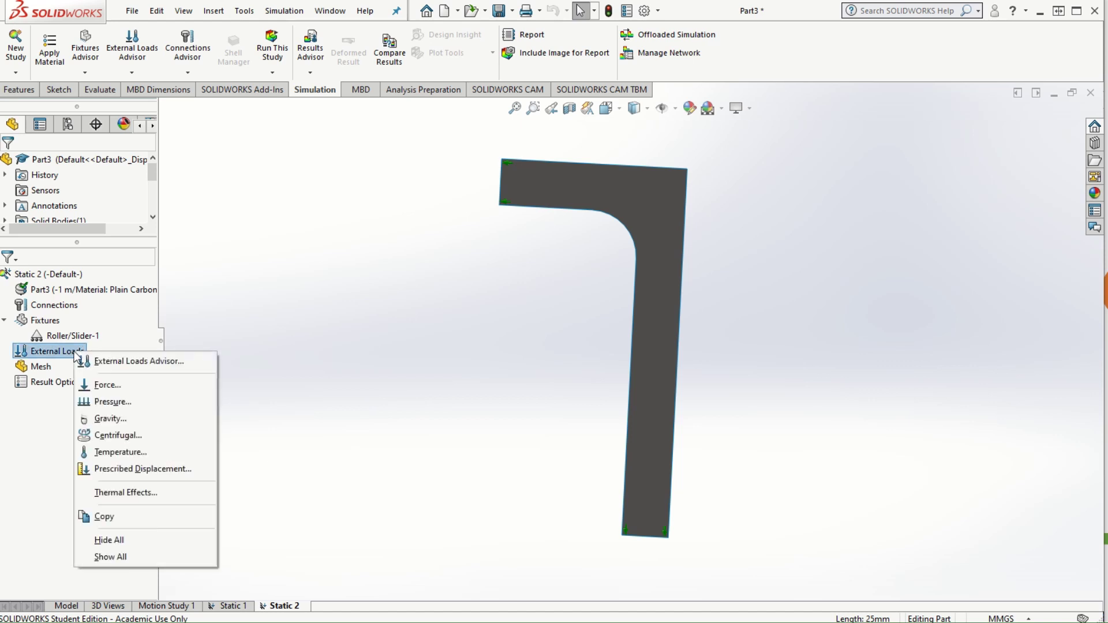
pyautogui.click(113, 402)
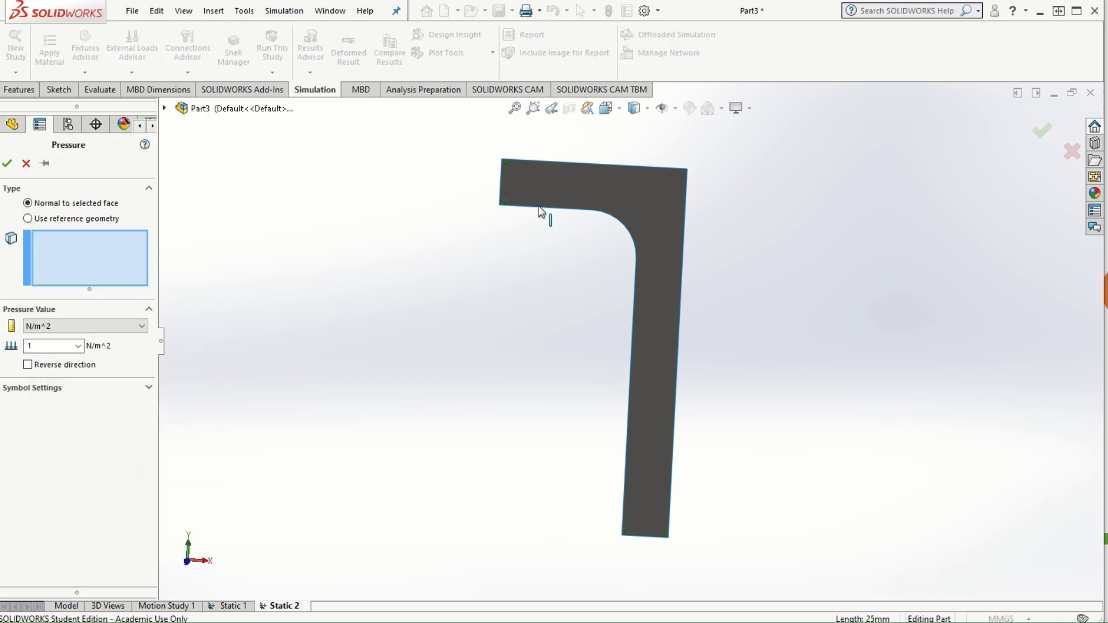
pyautogui.click(74, 326)
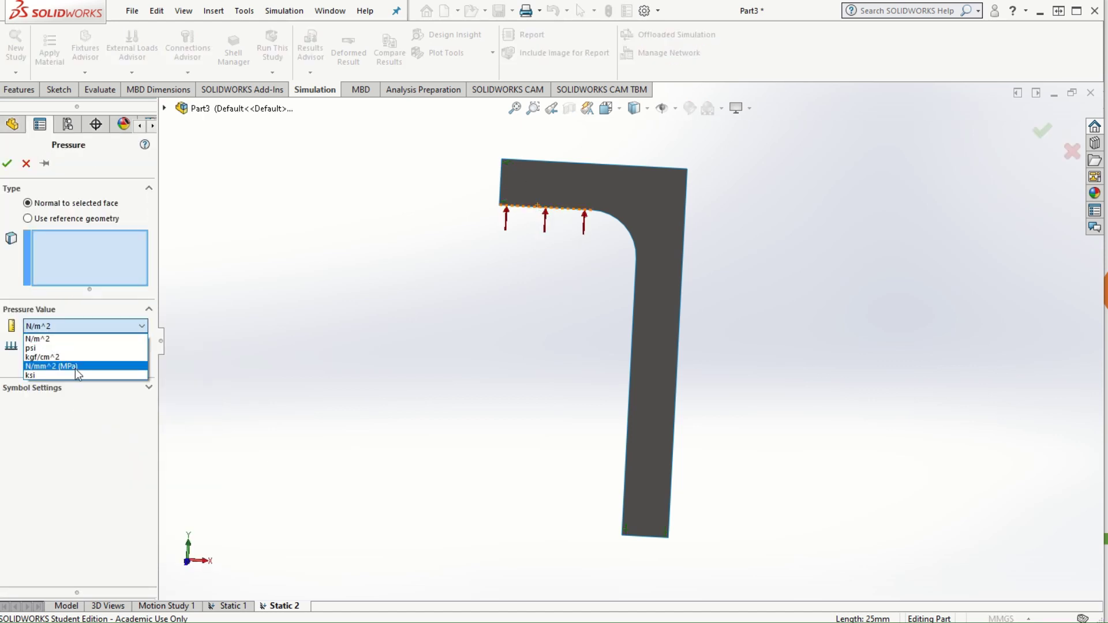
pyautogui.click(75, 368)
pyautogui.click(43, 346)
pyautogui.write('35')
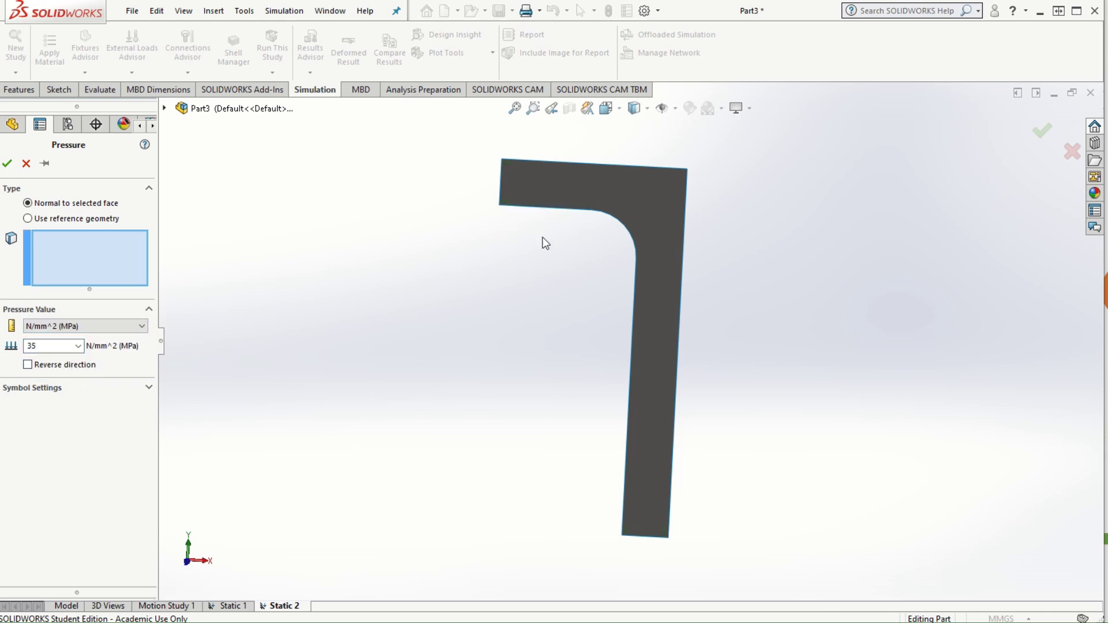
pyautogui.click(568, 209)
pyautogui.click(616, 226)
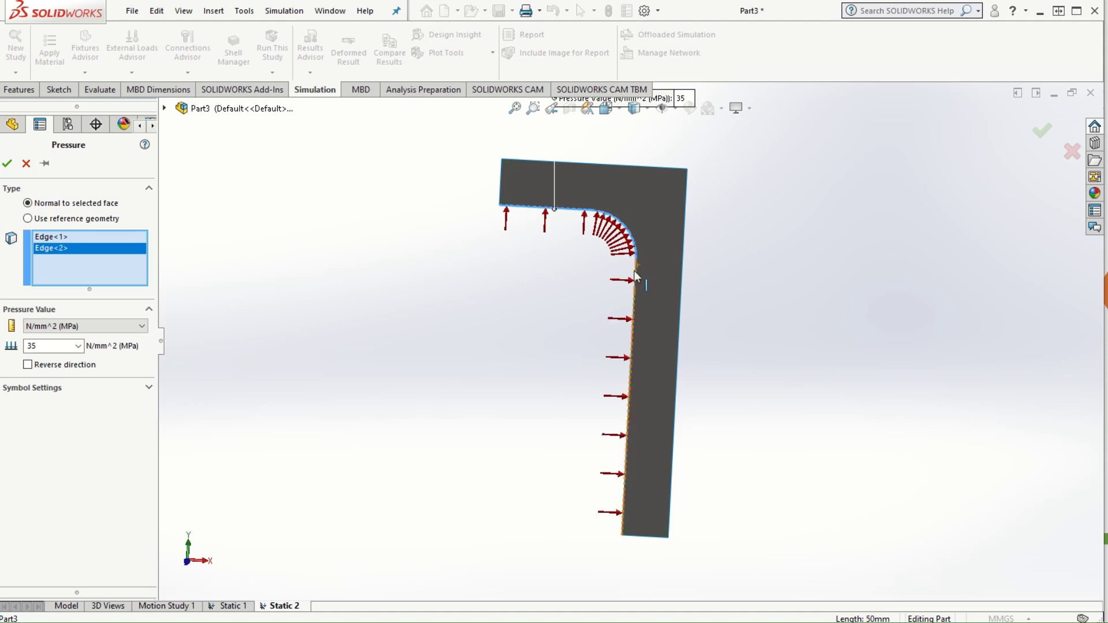
pyautogui.click(633, 271)
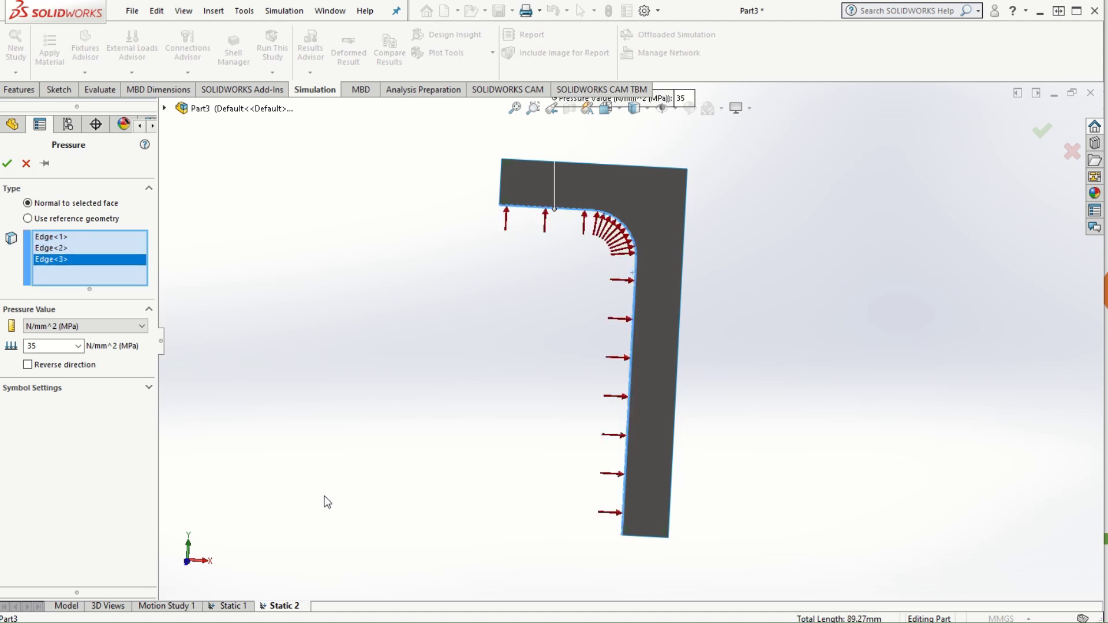
pyautogui.click(8, 166)
# - Mesh the axisymmetric section with the default settings and run the study
pyautogui.scroll(-1, 525, 310)
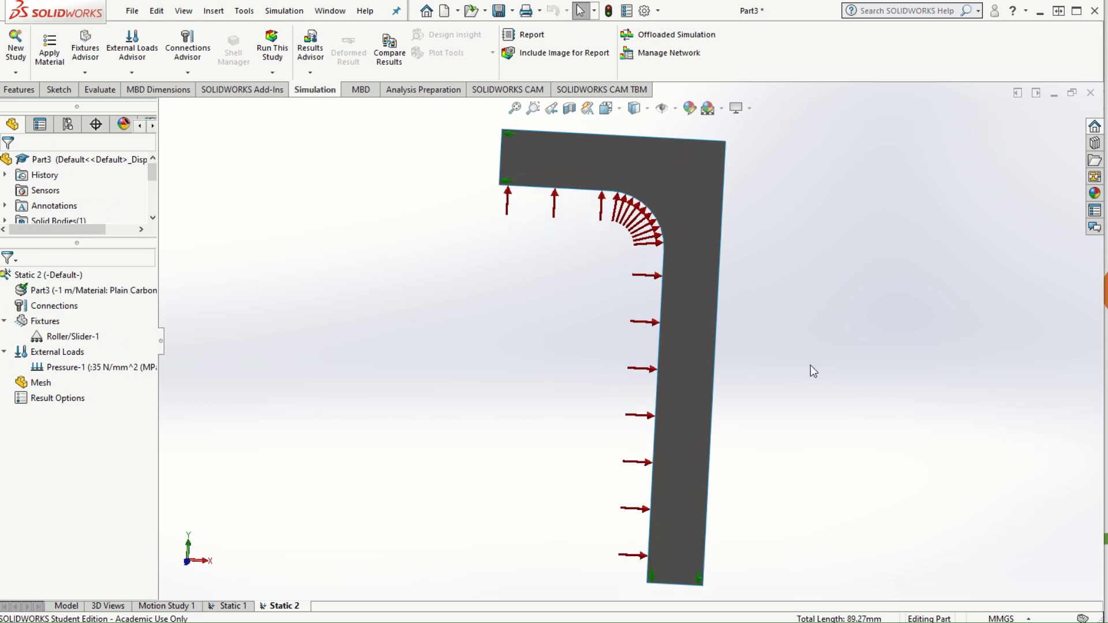
pyautogui.scroll(2, 796, 383)
pyautogui.moveTo(777, 403)
pyautogui.mouseDown(button='middle')
pyautogui.moveTo(577, 329)
pyautogui.moveTo(707, 391)
pyautogui.moveTo(787, 368)
pyautogui.moveTo(774, 413)
pyautogui.moveTo(763, 395)
pyautogui.moveTo(777, 406)
pyautogui.mouseUp(button='middle')
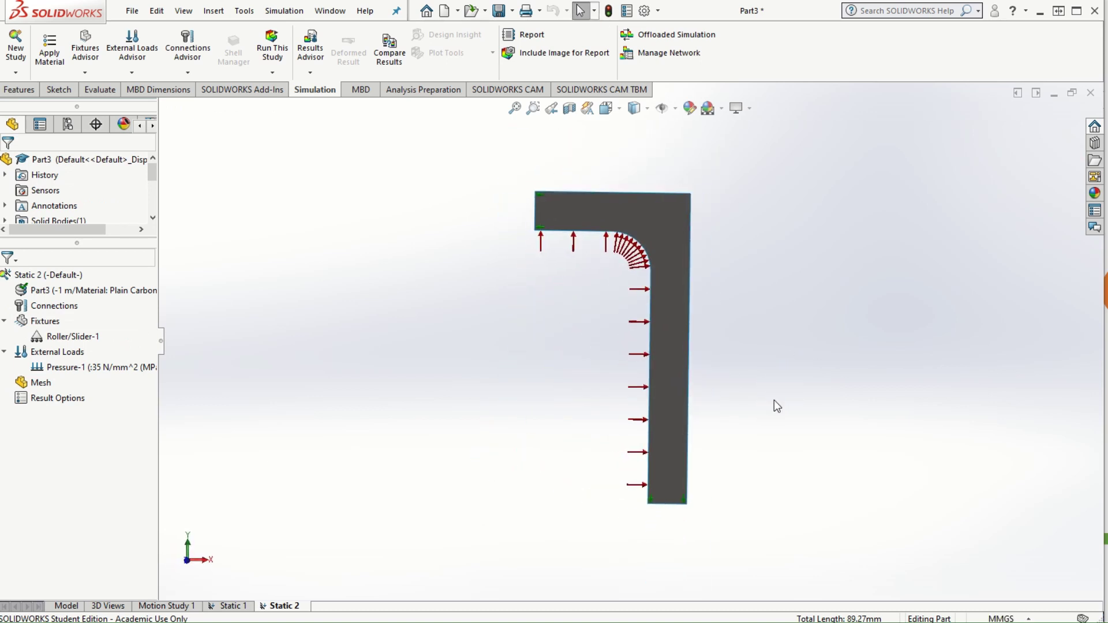
pyautogui.scroll(-1, 600, 350)
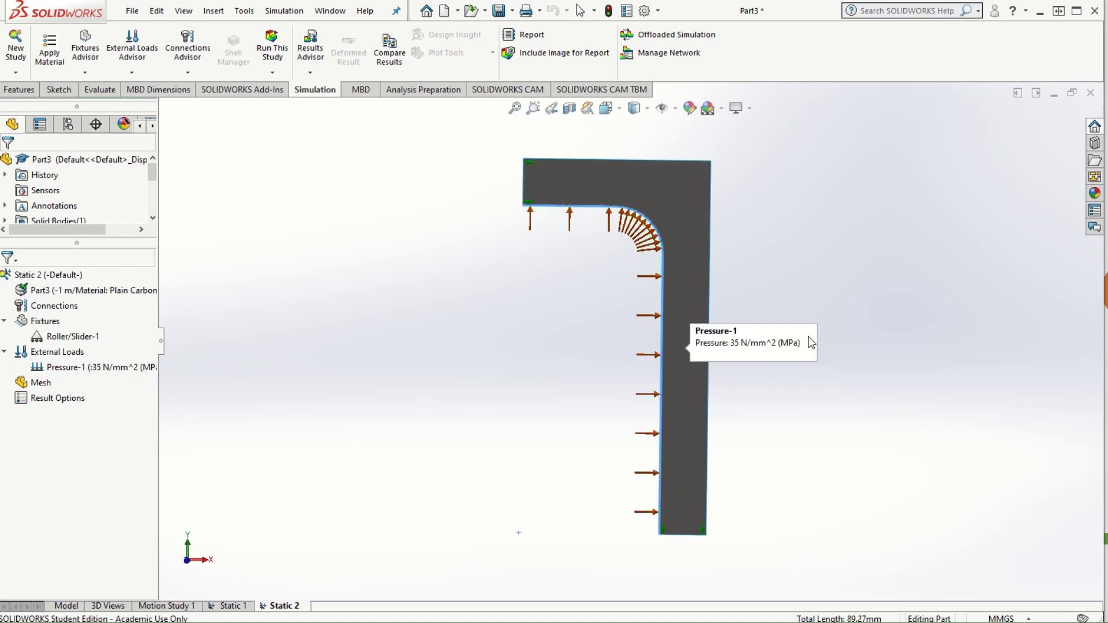
pyautogui.scroll(-1, 913, 331)
pyautogui.scroll(1, 577, 306)
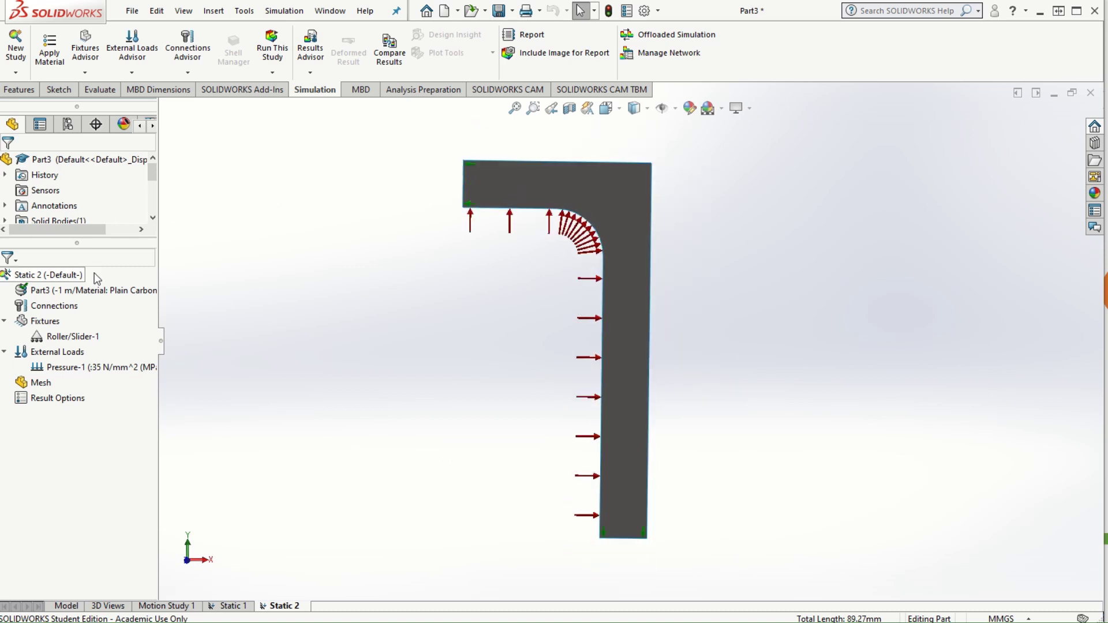
pyautogui.rightClick(38, 382)
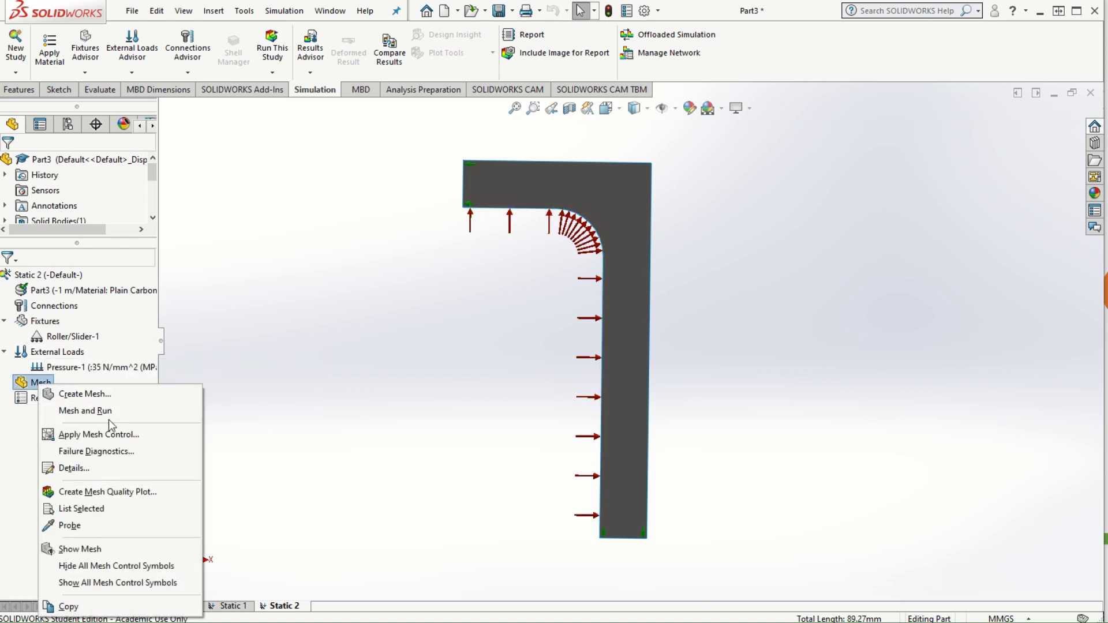
pyautogui.click(105, 411)
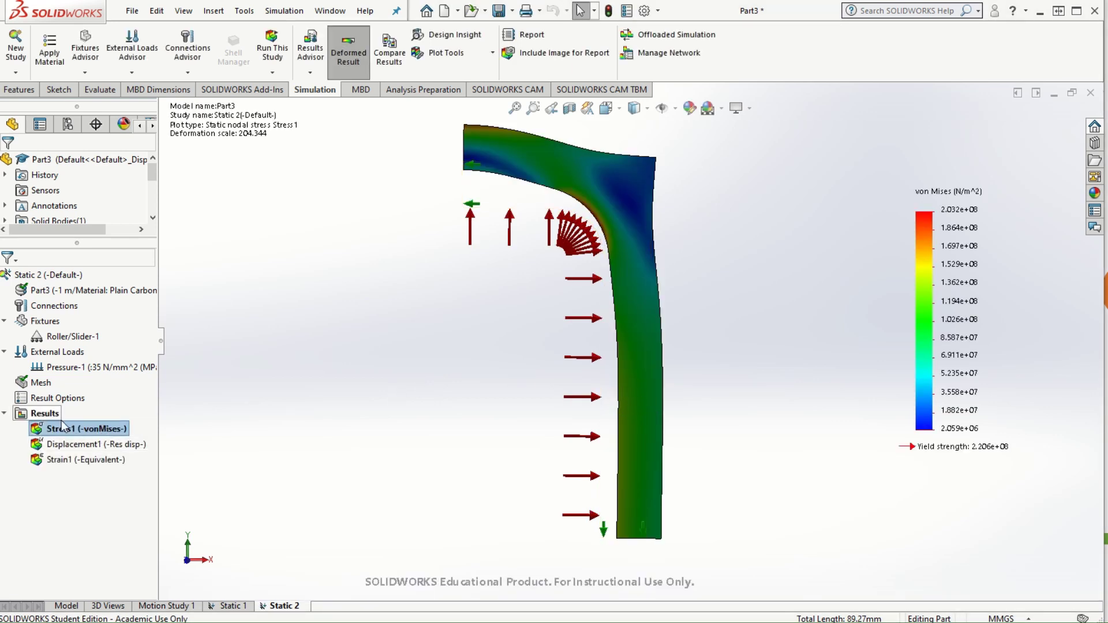
# - Define a stress plot of SX: X Normal Stress in N/mm^2 (MPa)
pyautogui.rightClick(41, 413)
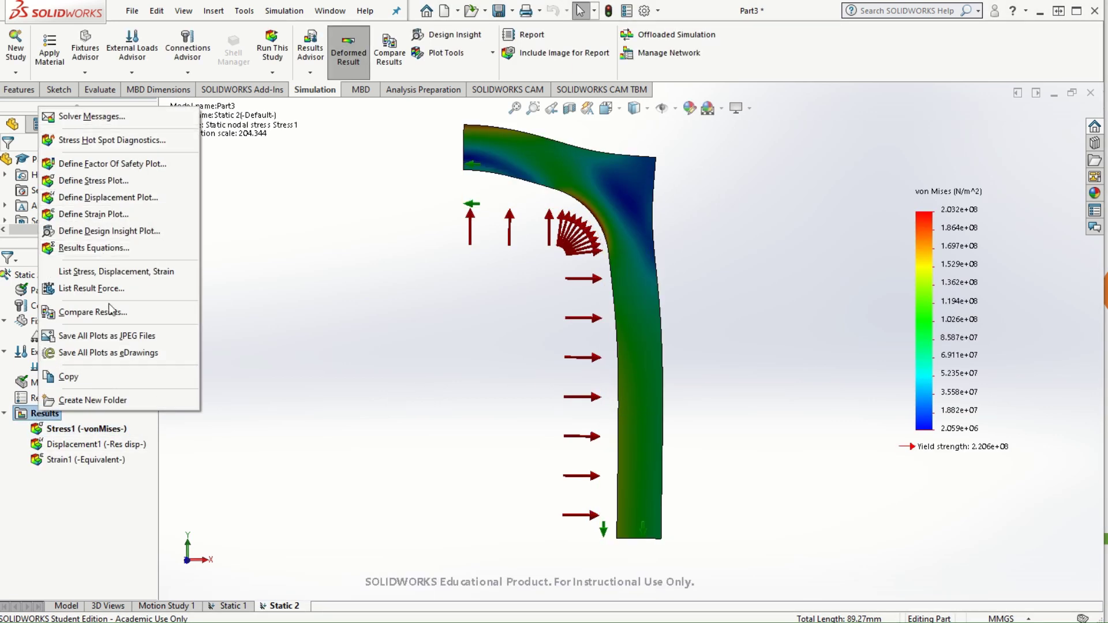
pyautogui.click(117, 181)
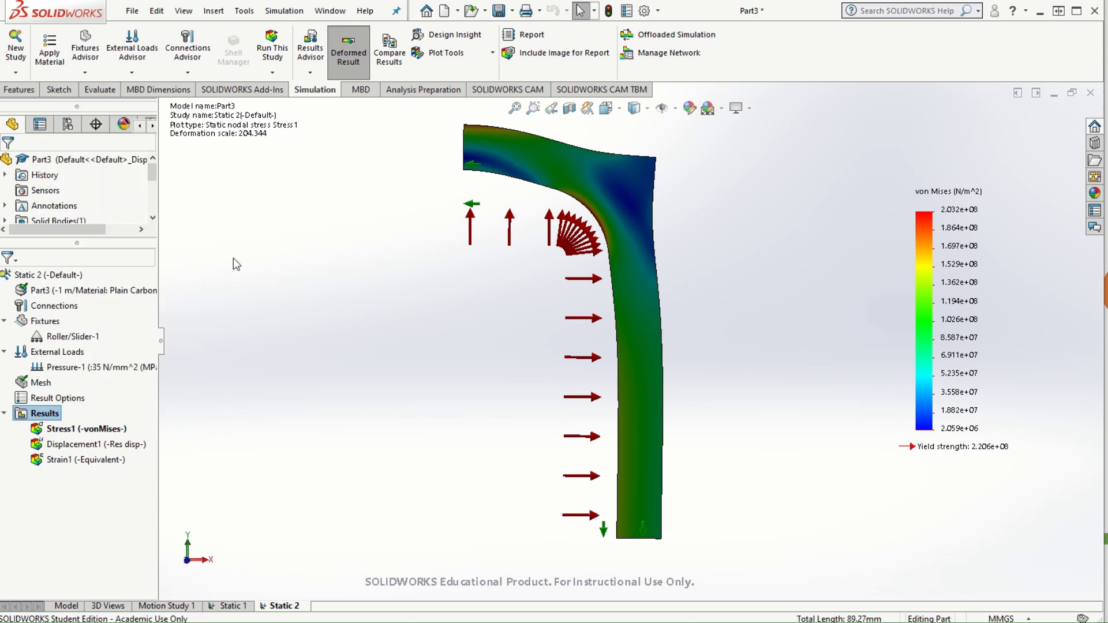
pyautogui.click(92, 233)
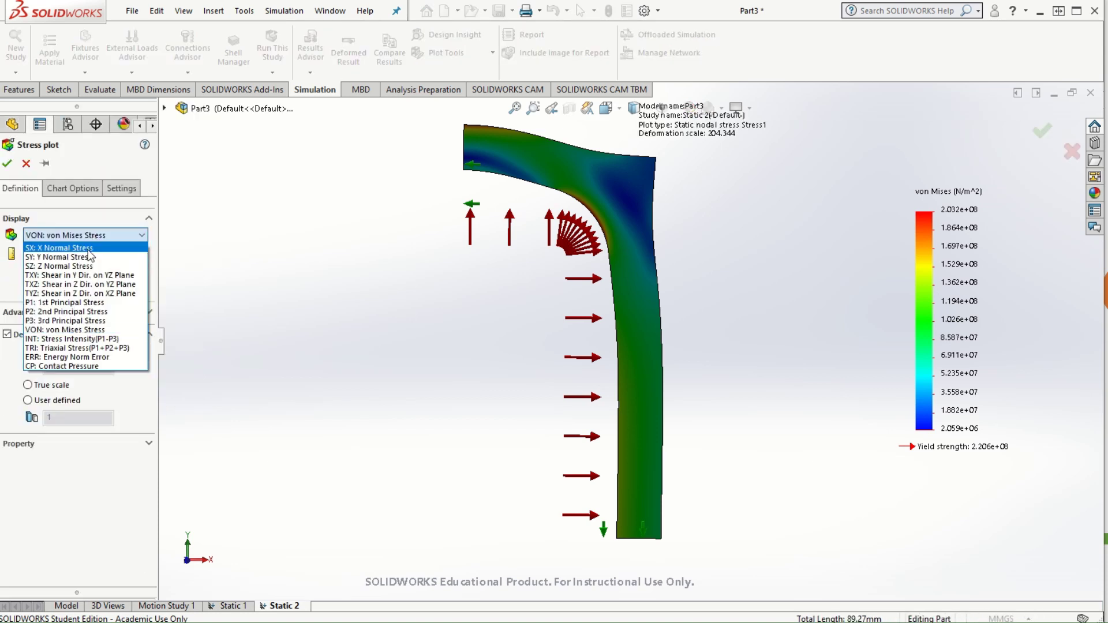
pyautogui.click(87, 248)
pyautogui.click(87, 254)
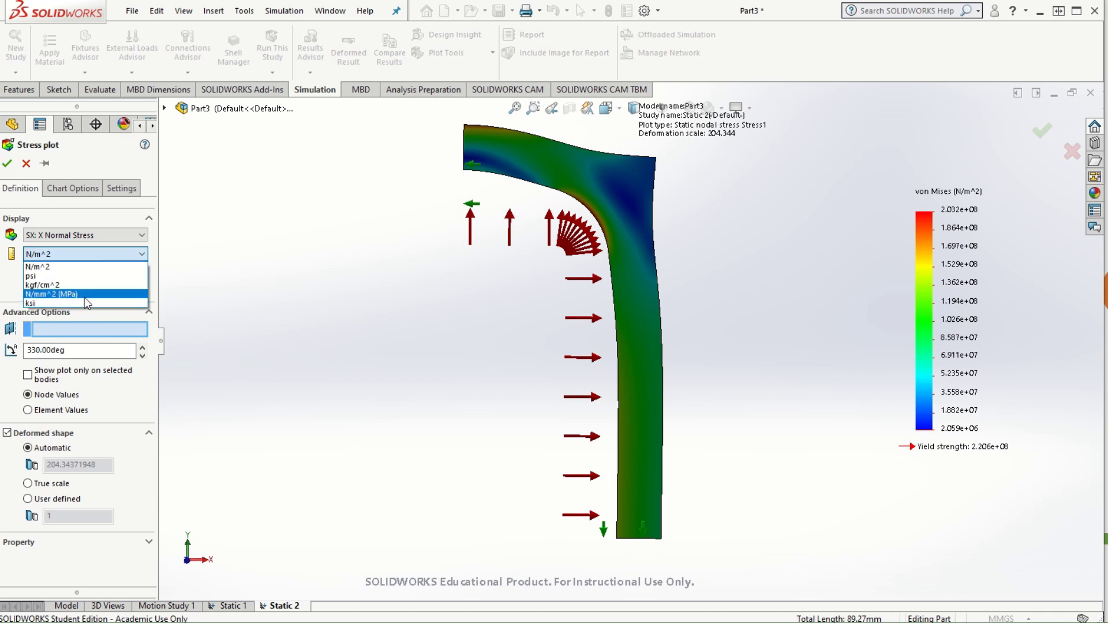
pyautogui.click(85, 296)
pyautogui.click(7, 163)
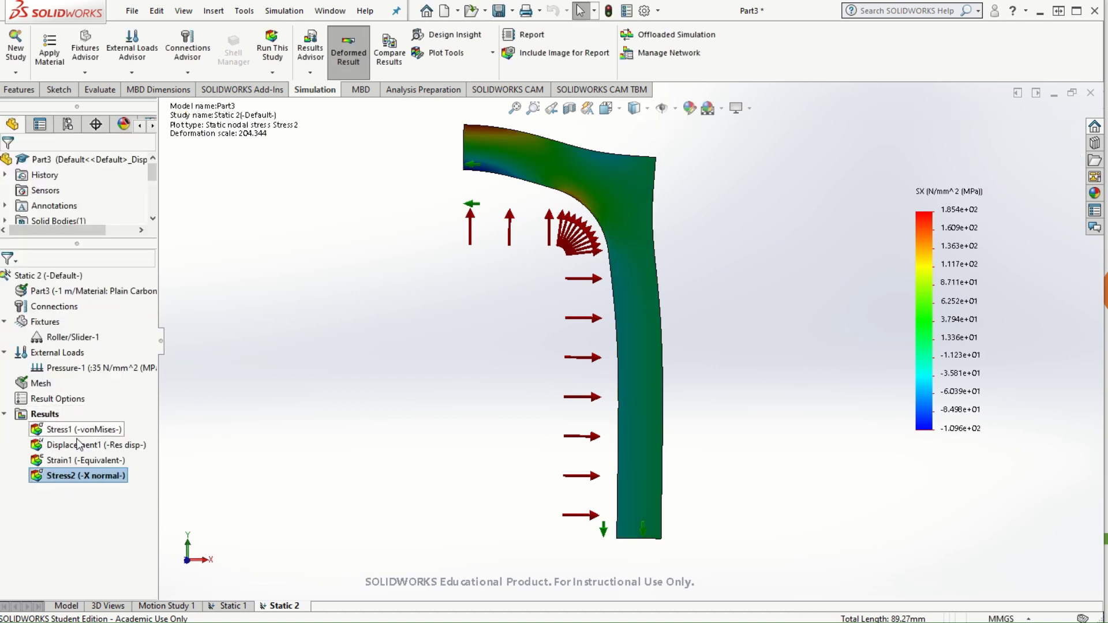
# - Define a stress plot of SY: Y Normal Stress in N/mm^2 (MPa)
pyautogui.rightClick(45, 414)
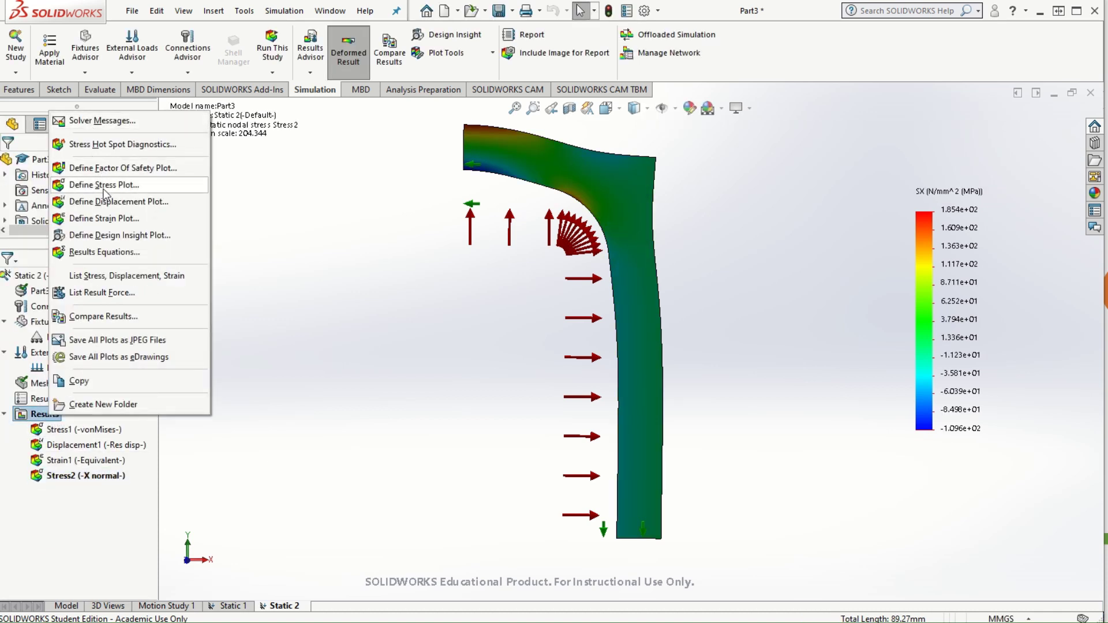
pyautogui.click(101, 186)
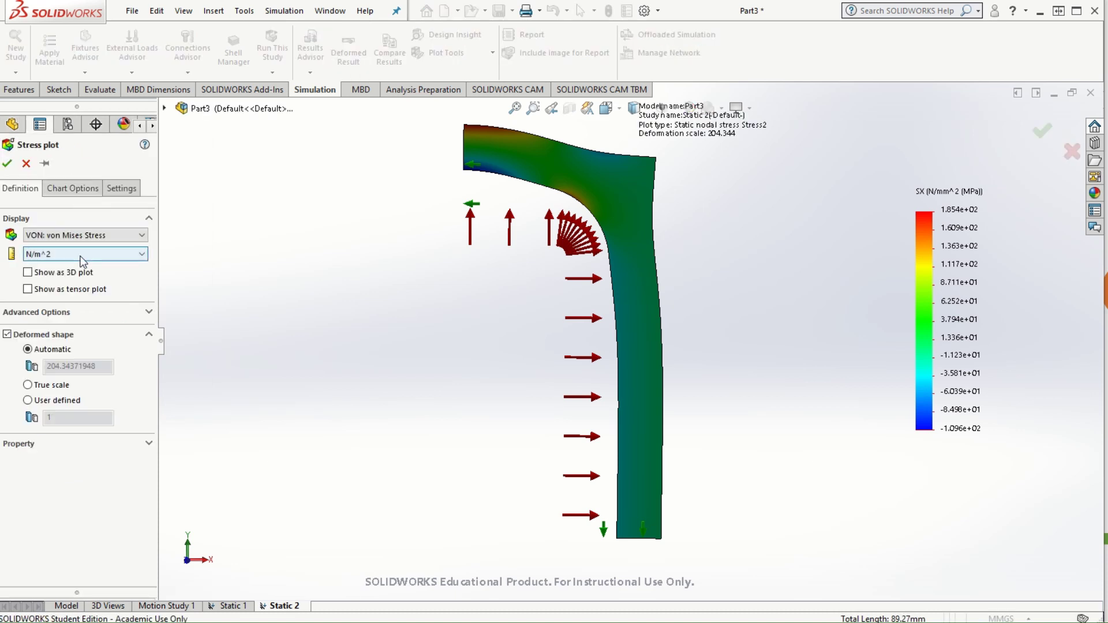
pyautogui.click(87, 253)
pyautogui.click(85, 296)
pyautogui.click(87, 235)
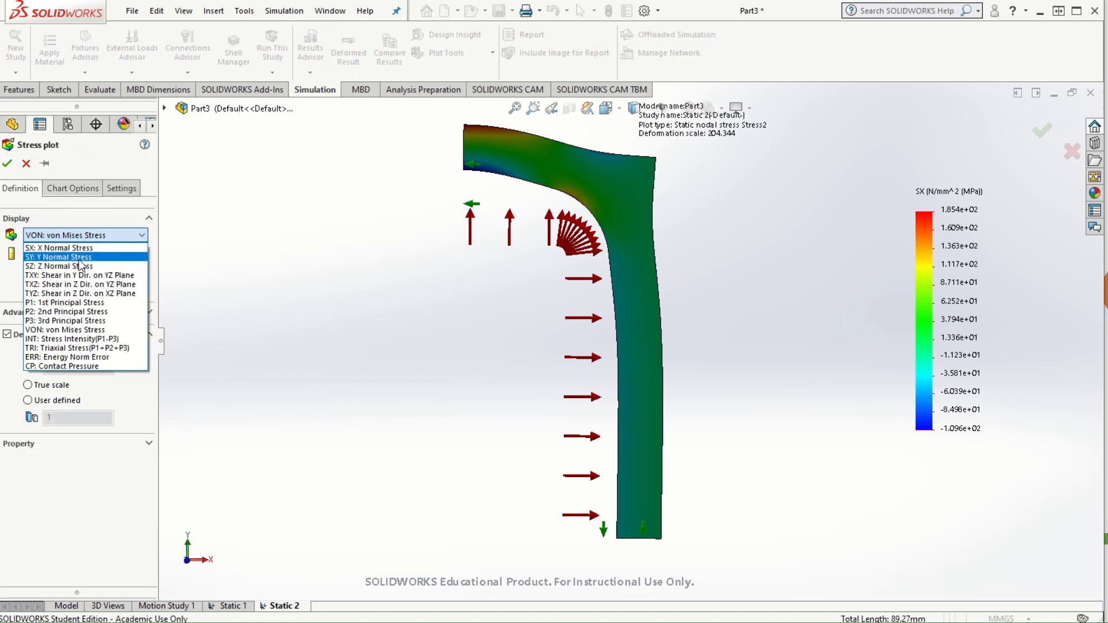
pyautogui.click(84, 257)
pyautogui.click(7, 163)
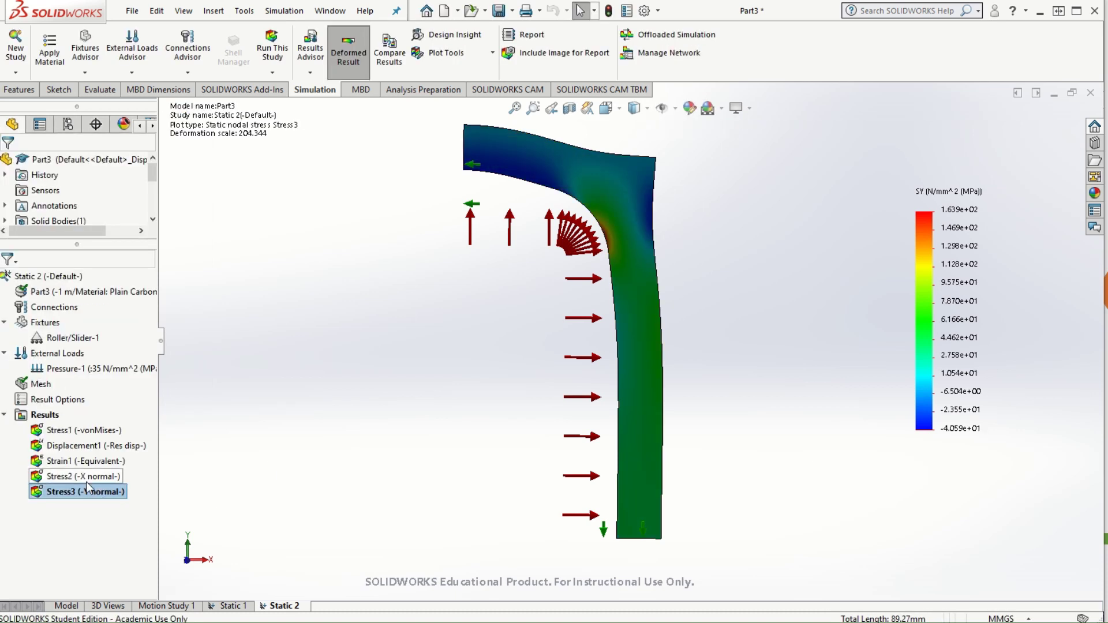
# - Define a stress plot of SZ: Z Normal Stress in N/mm^2 (MPa)
pyautogui.rightClick(51, 414)
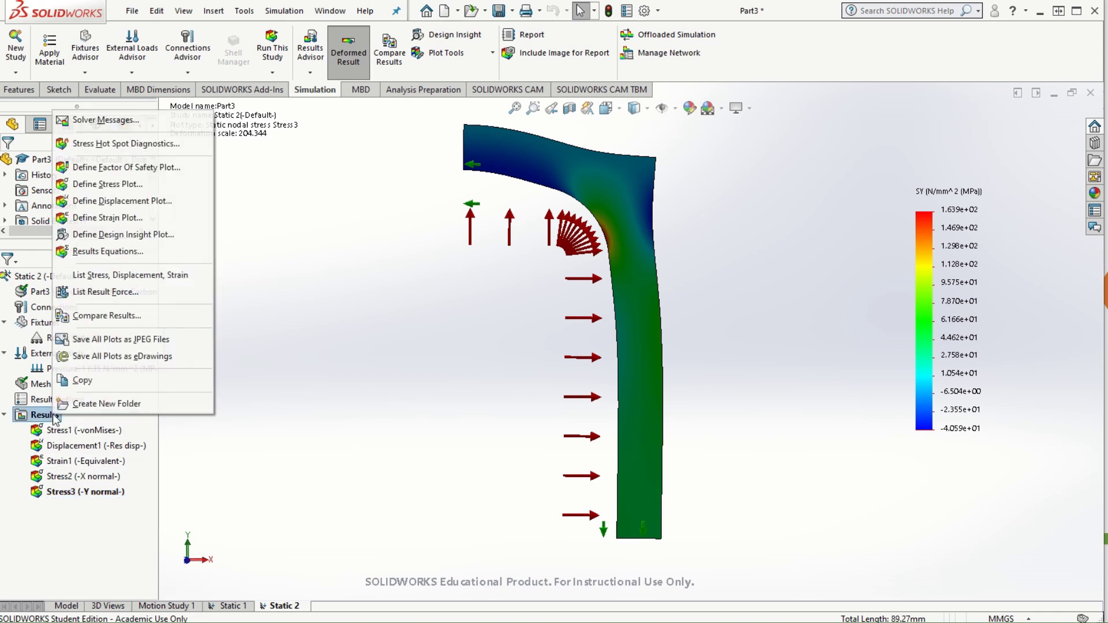
pyautogui.click(130, 185)
pyautogui.click(98, 254)
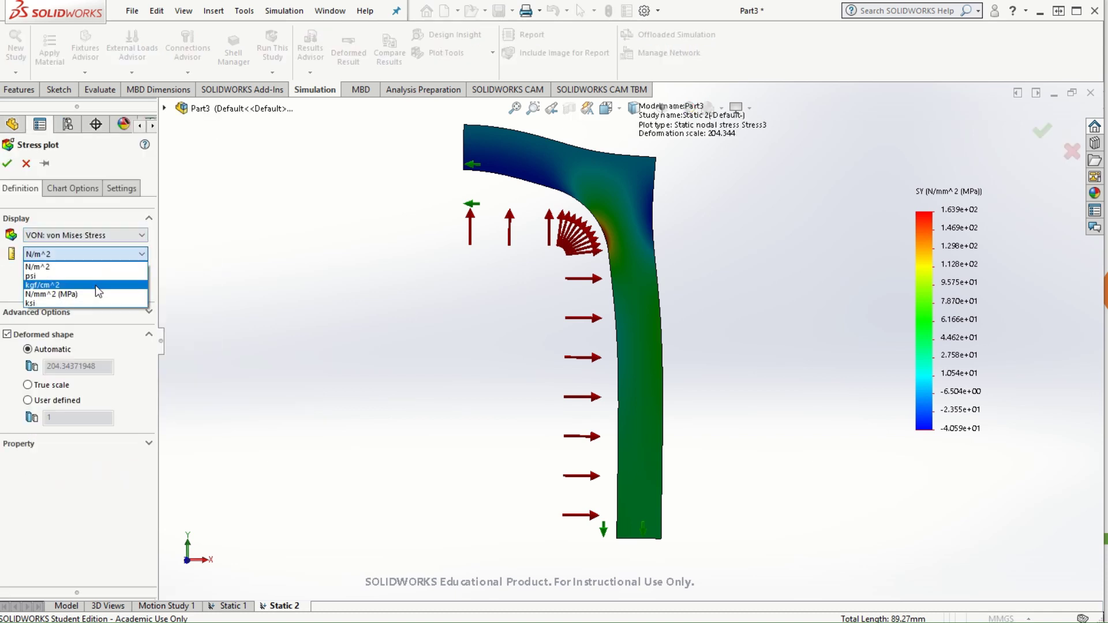
pyautogui.click(95, 295)
pyautogui.click(98, 237)
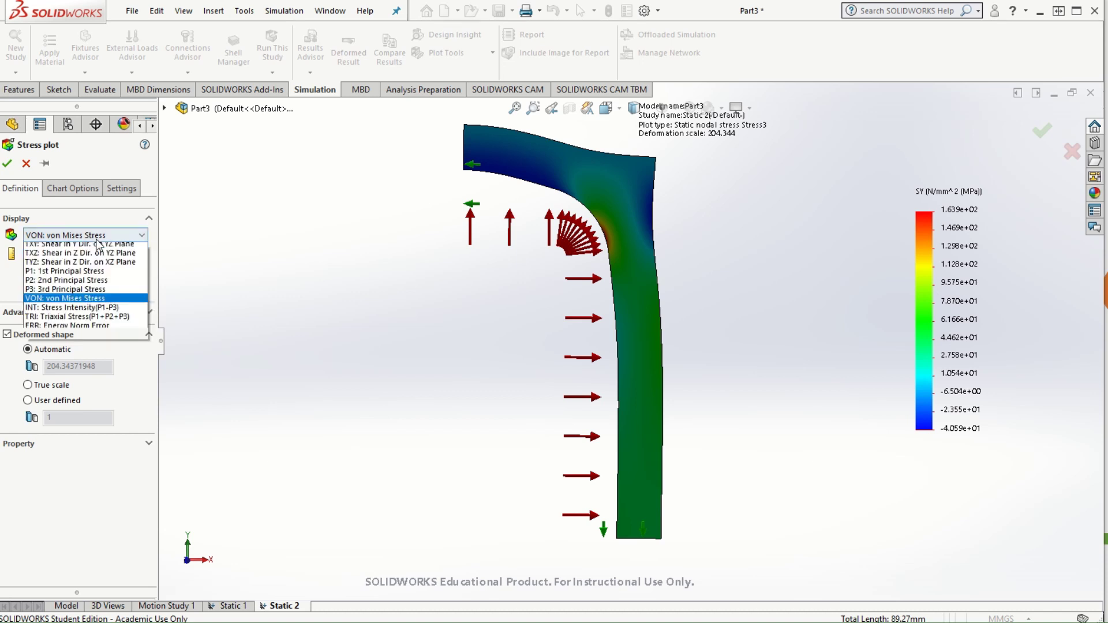
pyautogui.scroll(3, 98, 241)
pyautogui.click(92, 262)
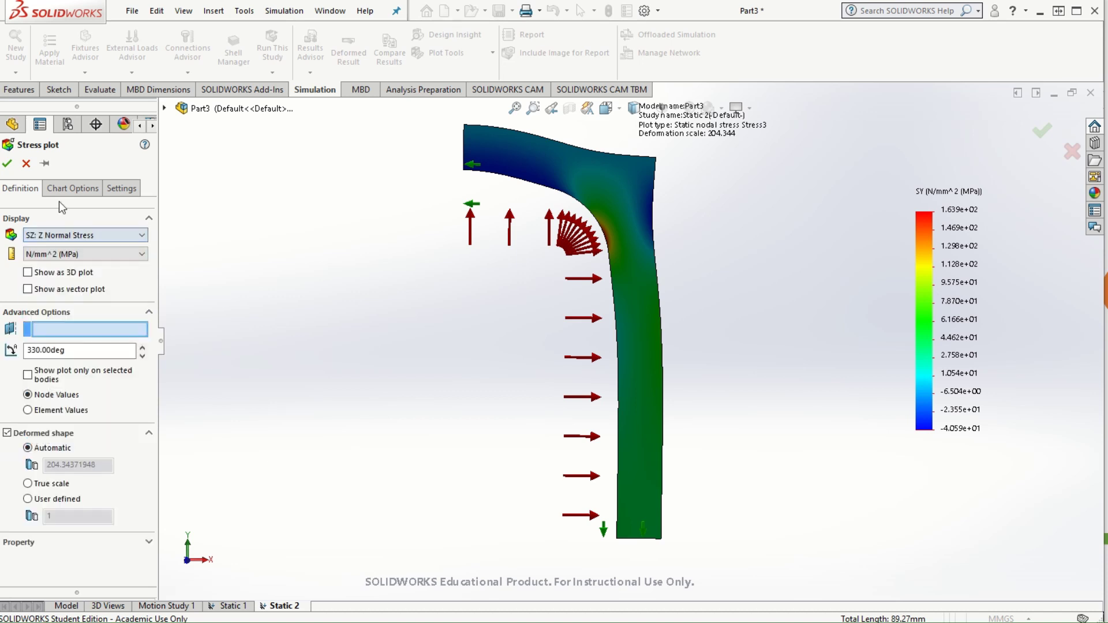
pyautogui.click(7, 166)
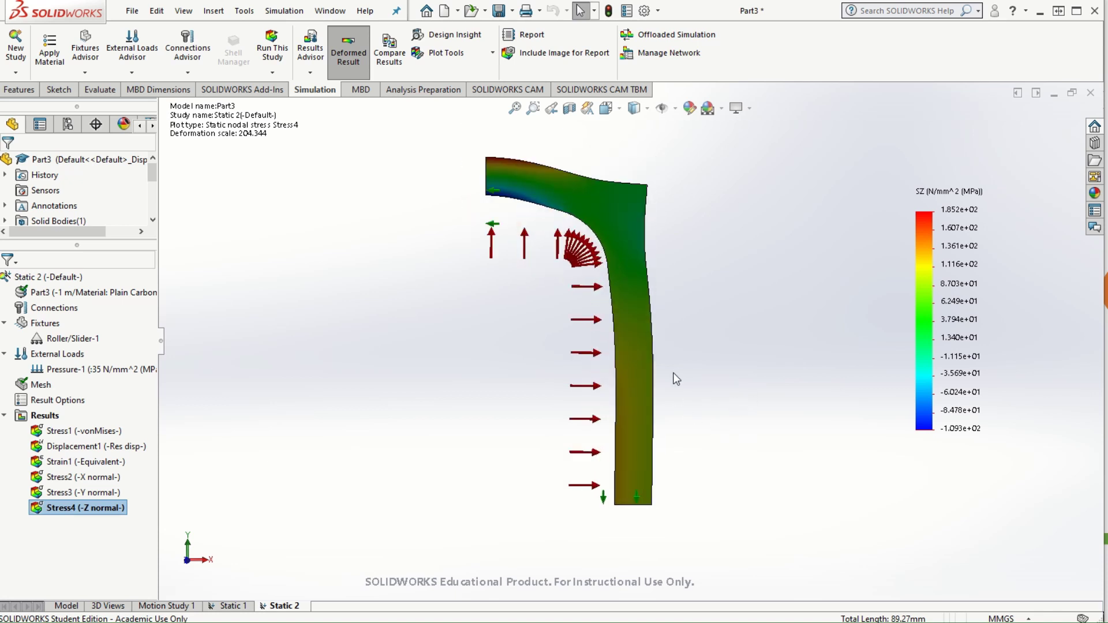
# - Probe the X normal stress at the inner wall's lower corner and compare it with the radial stress in the browser's cylinder calculator
pyautogui.moveTo(700, 451); pyautogui.dragTo(731, 450, button='middle')
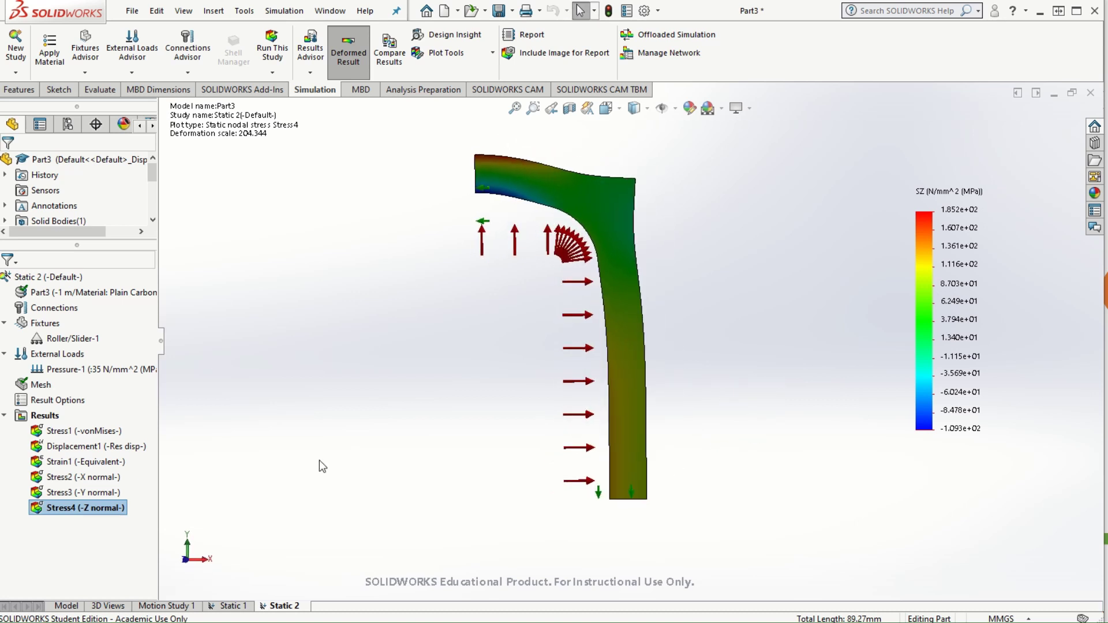
pyautogui.hotkey('ctrl', '1')
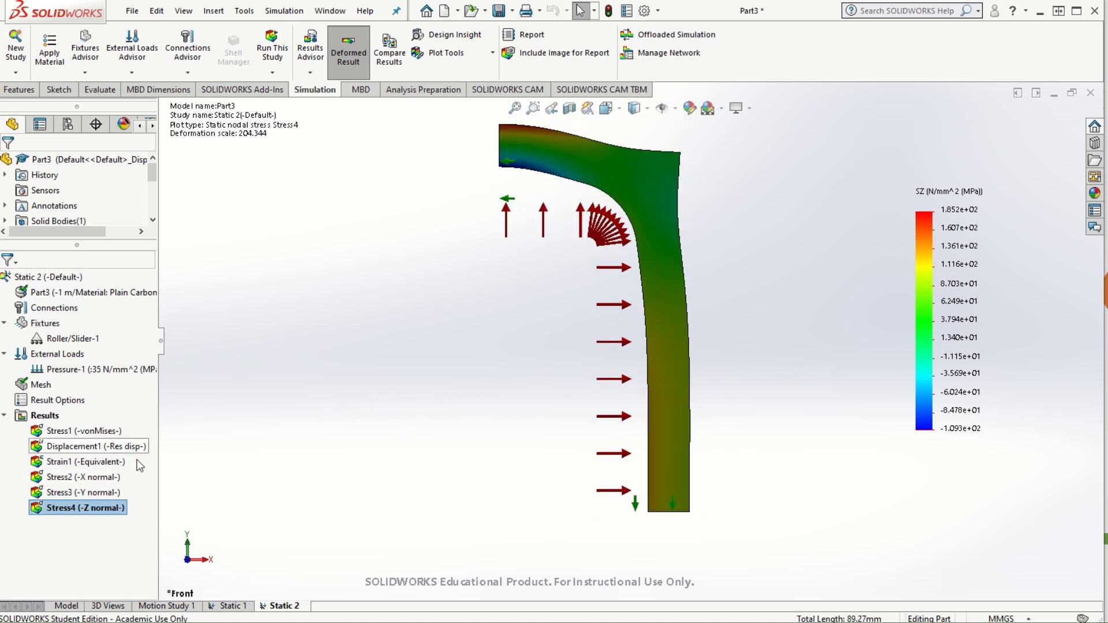
pyautogui.click(101, 479)
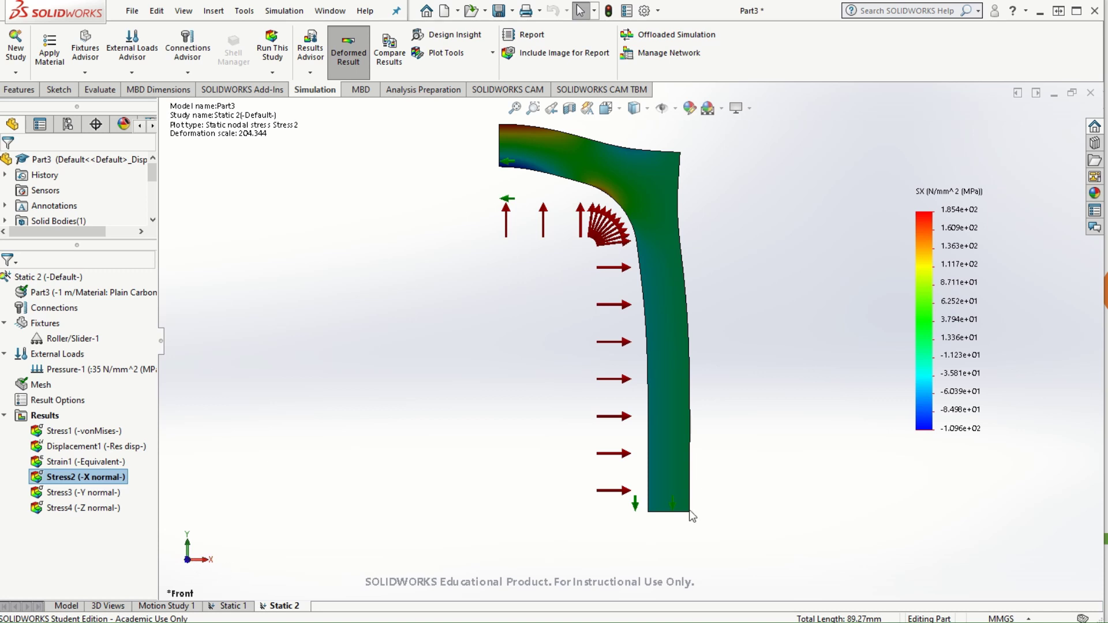
pyautogui.rightClick(111, 478)
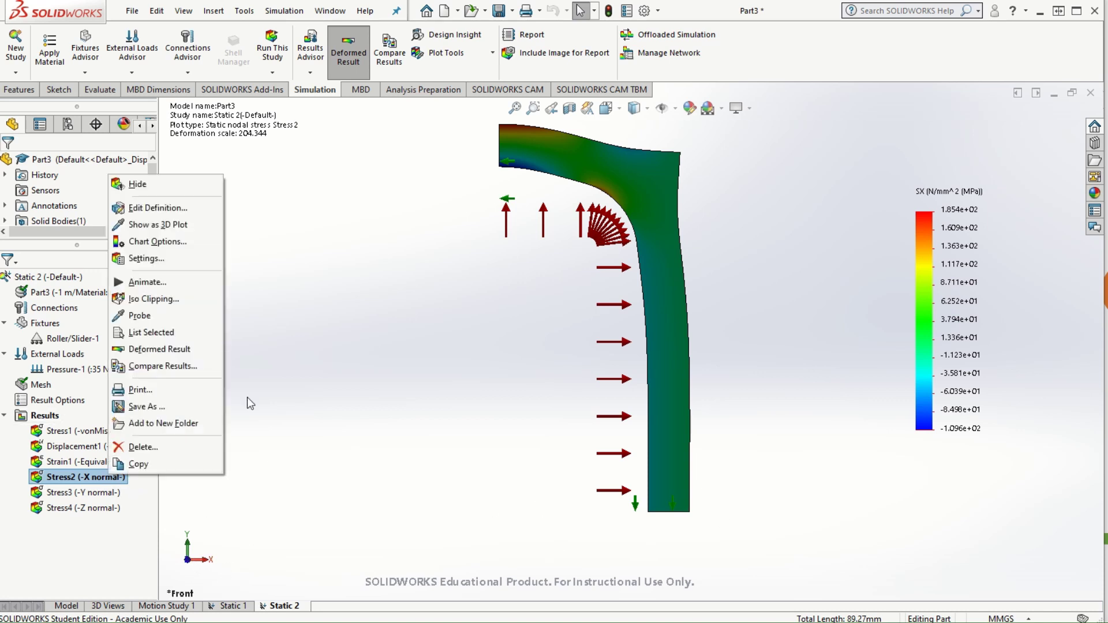
pyautogui.click(140, 316)
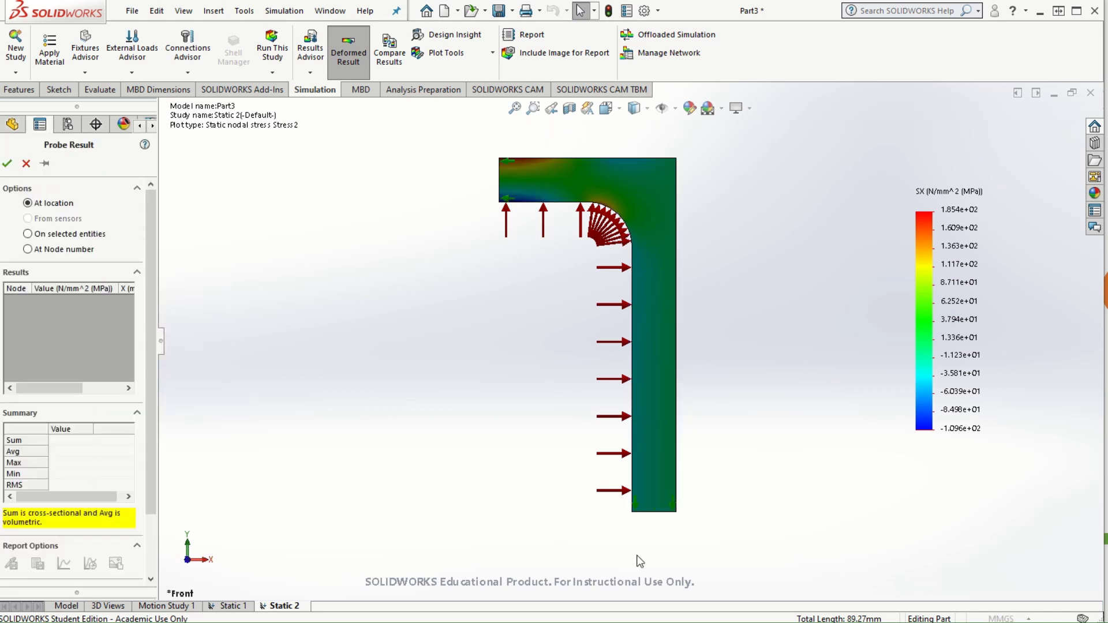
pyautogui.click(632, 511)
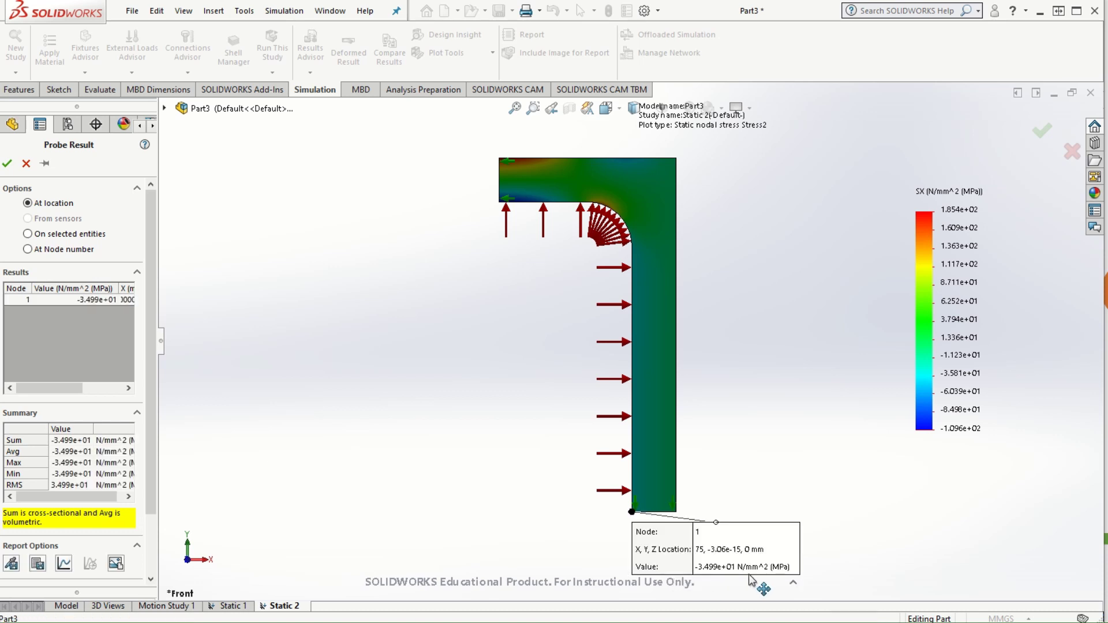
pyautogui.moveTo(713, 574); pyautogui.dragTo(836, 385)
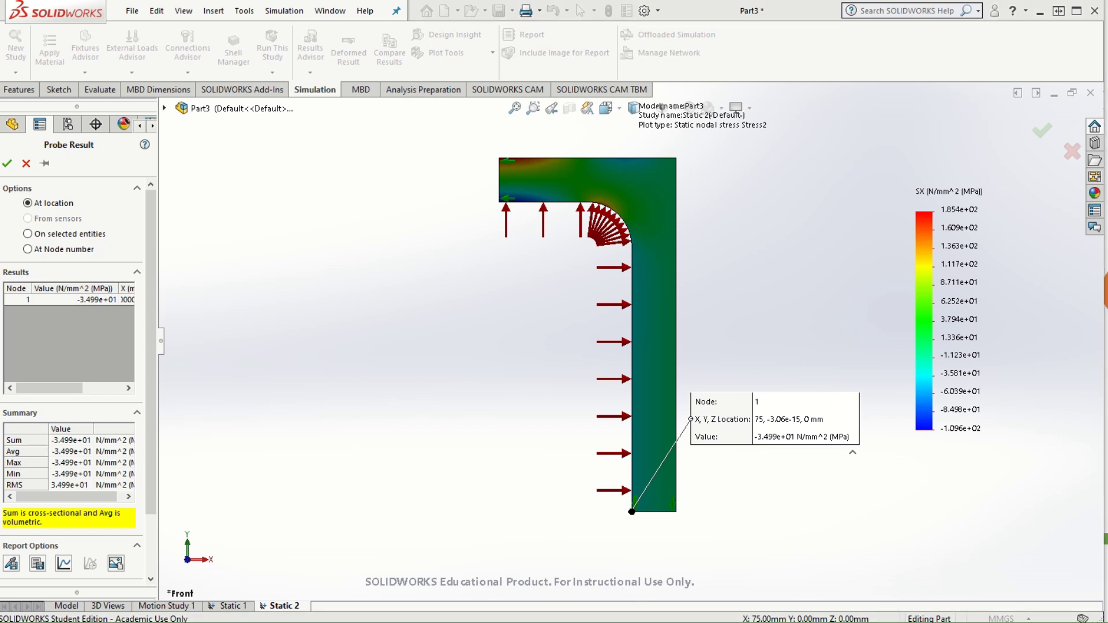
pyautogui.hotkey('alt', 'Tab')
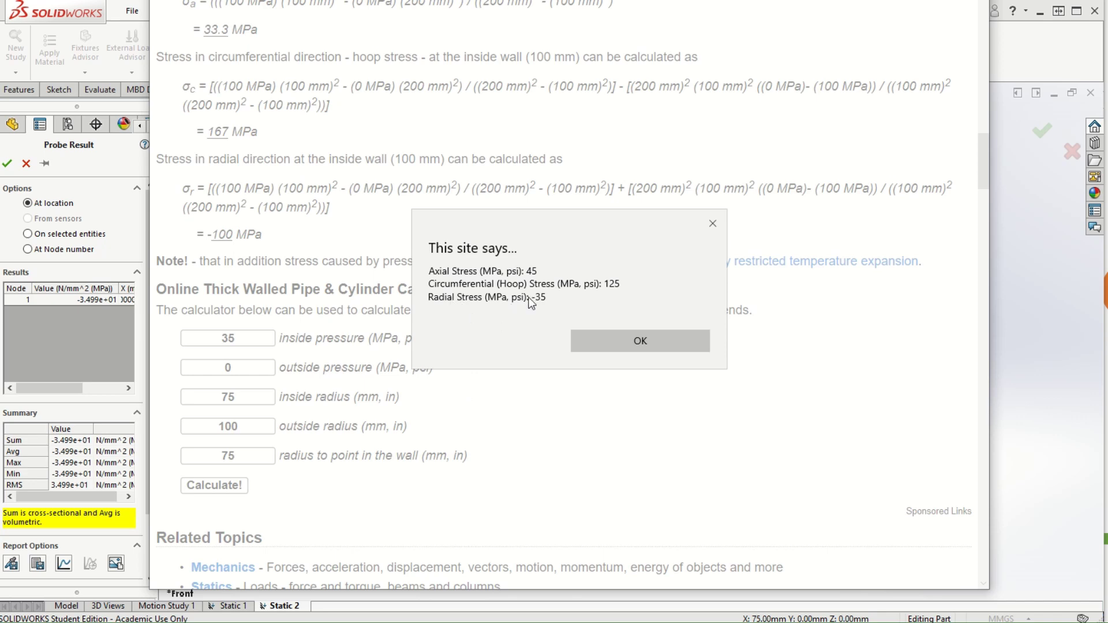
pyautogui.click(1045, 203)
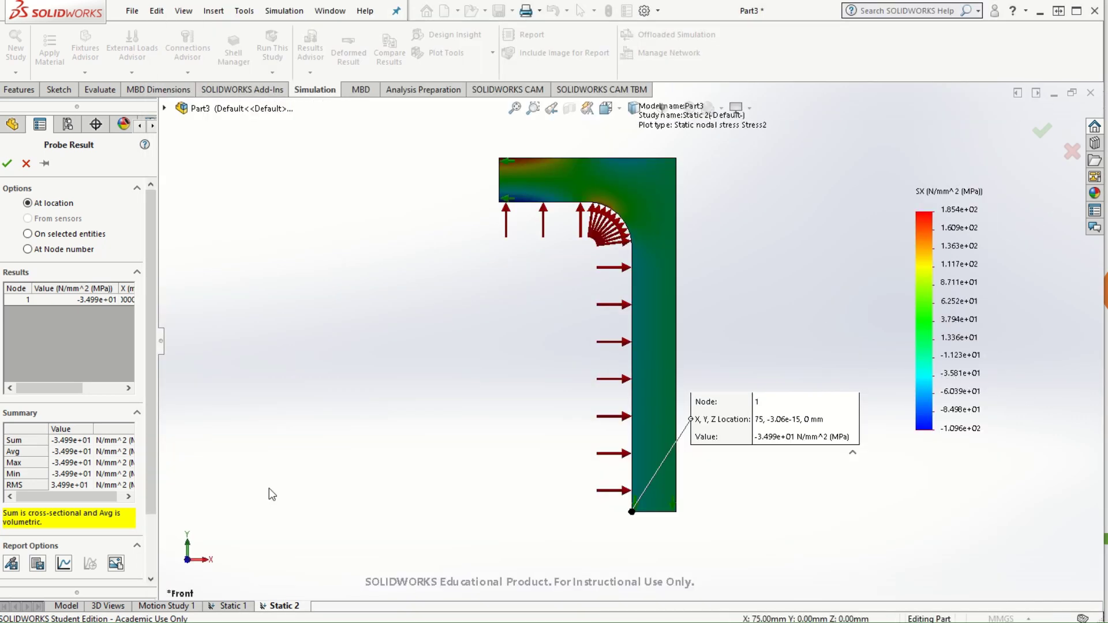
pyautogui.click(7, 164)
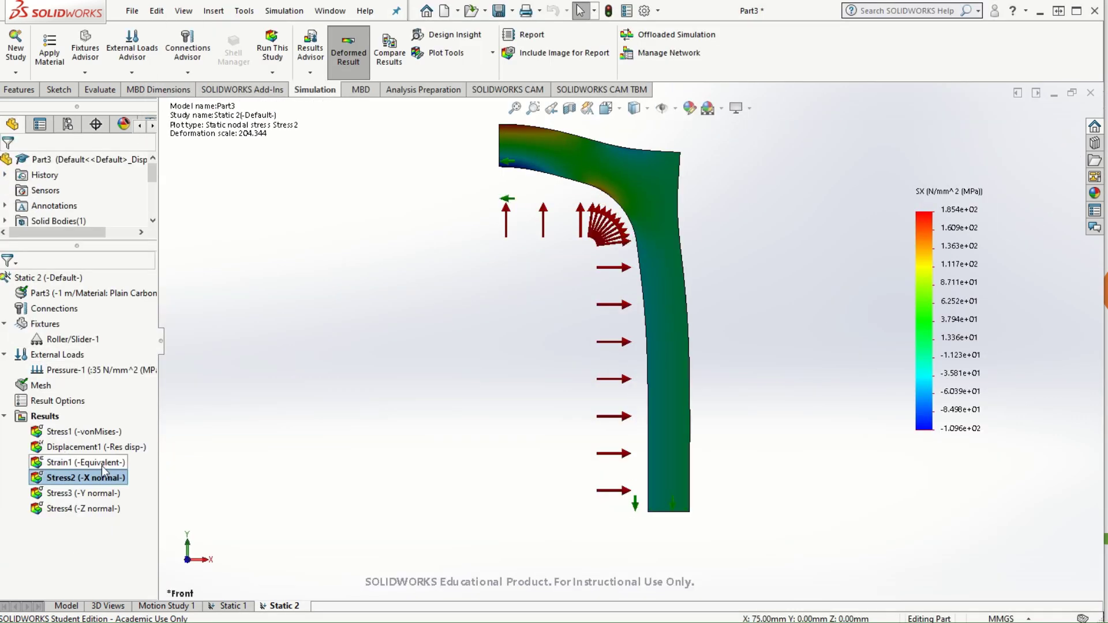
# - Probe the Y normal stress plot at the inner wall's lower corner
pyautogui.doubleClick(76, 493)
pyautogui.rightClick(76, 494)
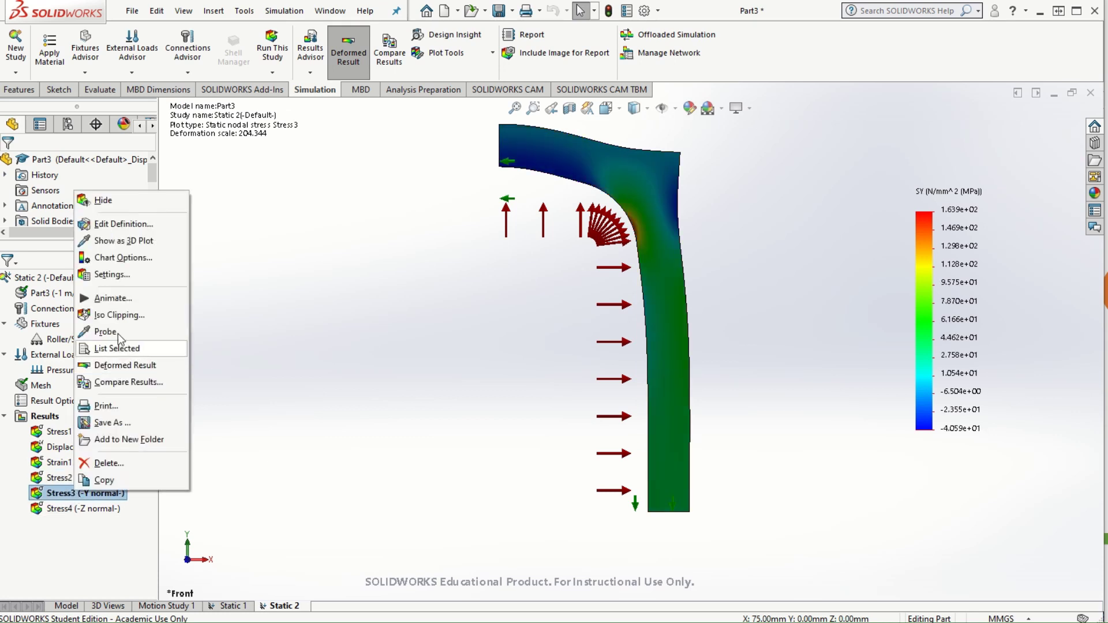
pyautogui.click(198, 400)
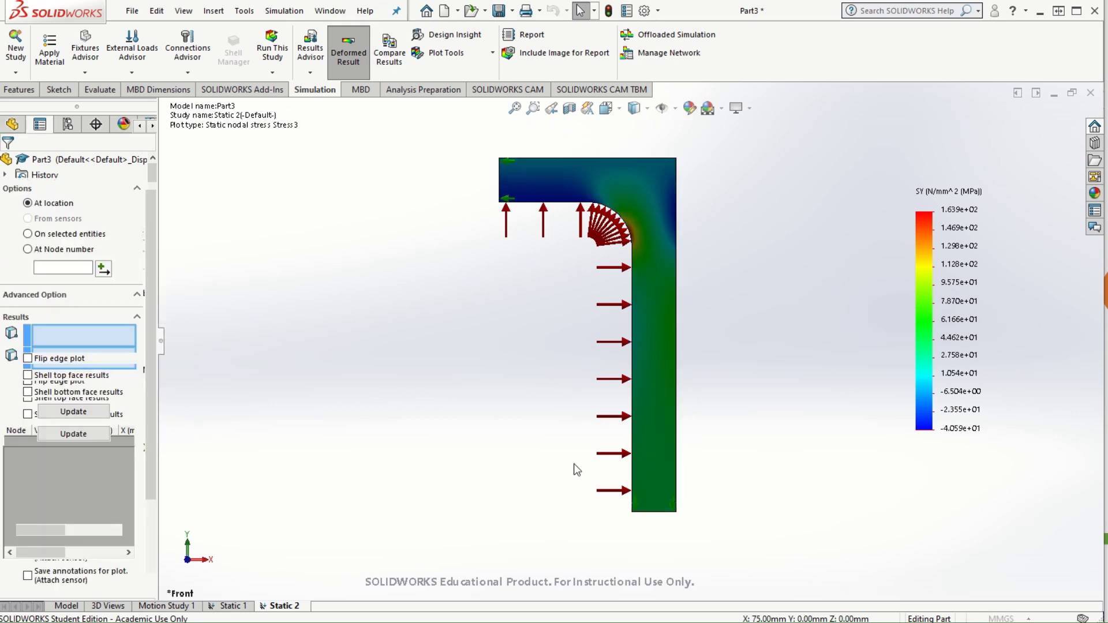
pyautogui.click(632, 512)
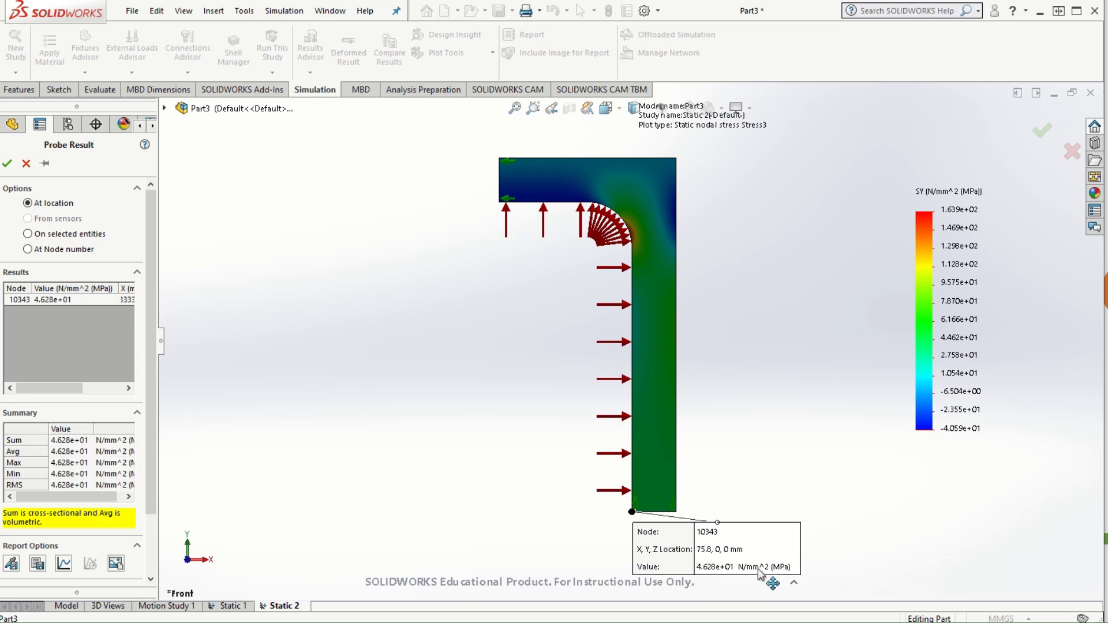
pyautogui.click(7, 163)
# - Probe the Z normal stress plot at the inner wall's lower corner
pyautogui.doubleClick(59, 509)
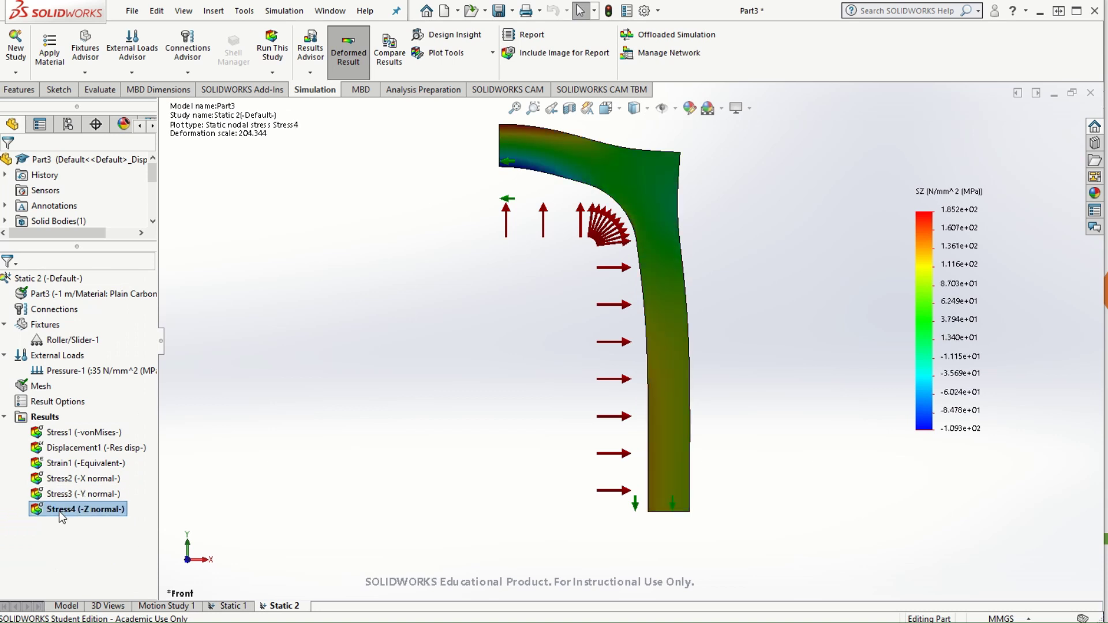
pyautogui.rightClick(59, 511)
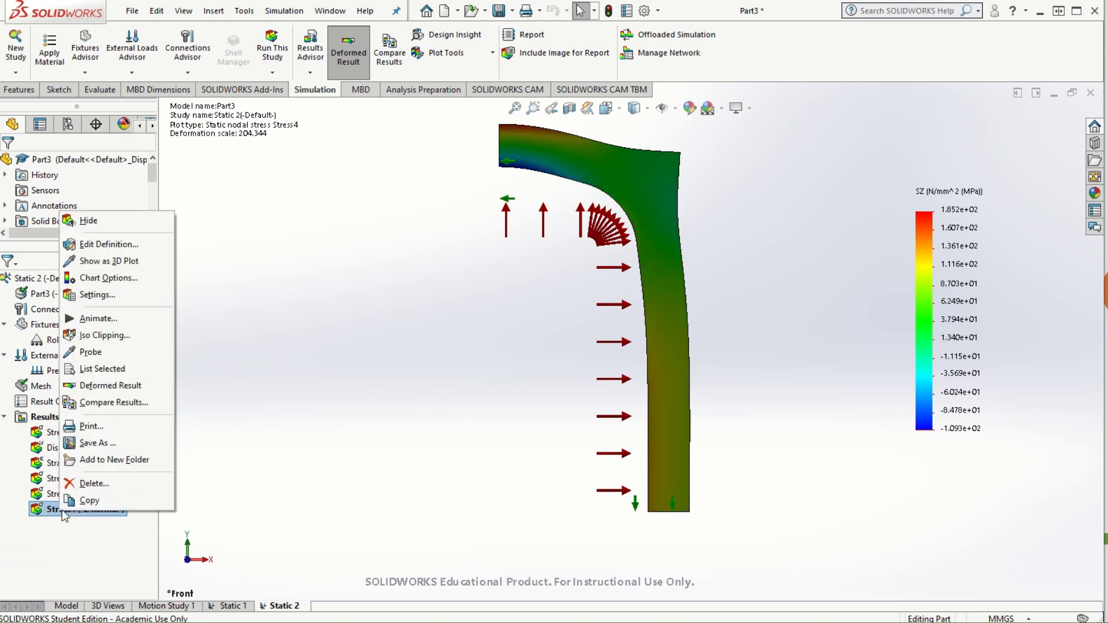
pyautogui.click(96, 352)
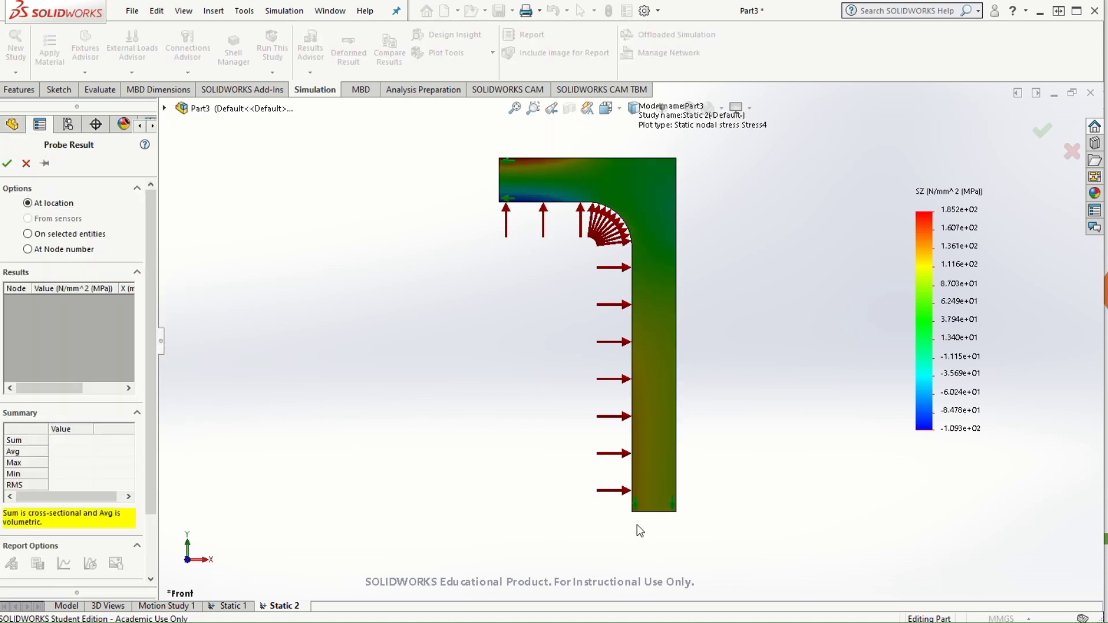
pyautogui.click(633, 513)
pyautogui.moveTo(783, 567); pyautogui.dragTo(852, 430)
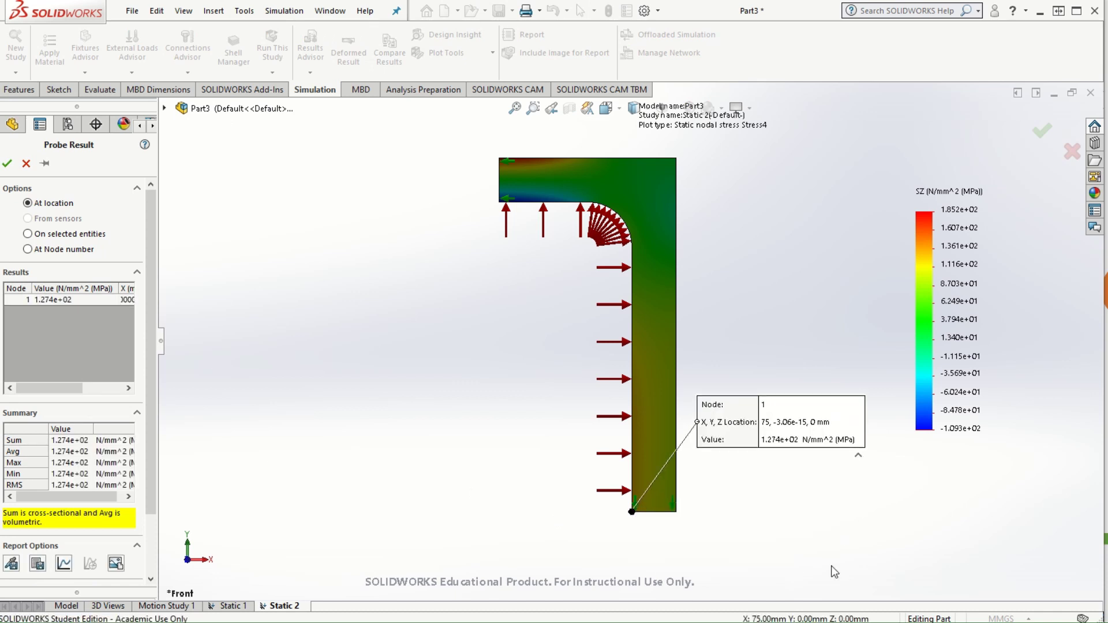
pyautogui.click(7, 164)
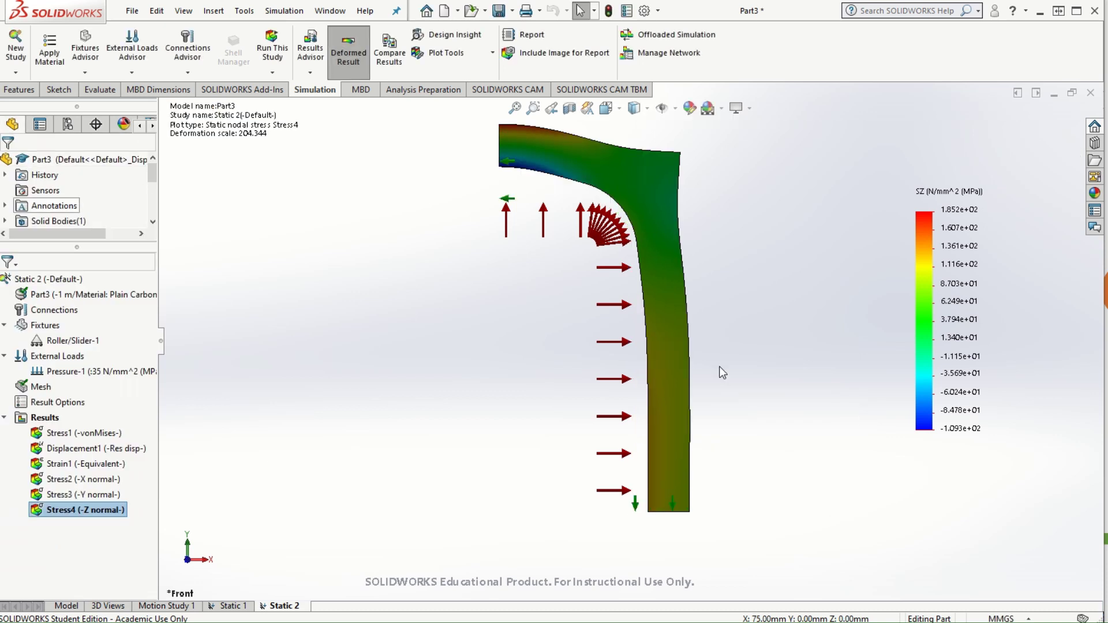
# - Show the mesh details of the 2D axisymmetric study, Static 2, to check its node and element counts
pyautogui.scroll(2, 698, 357)
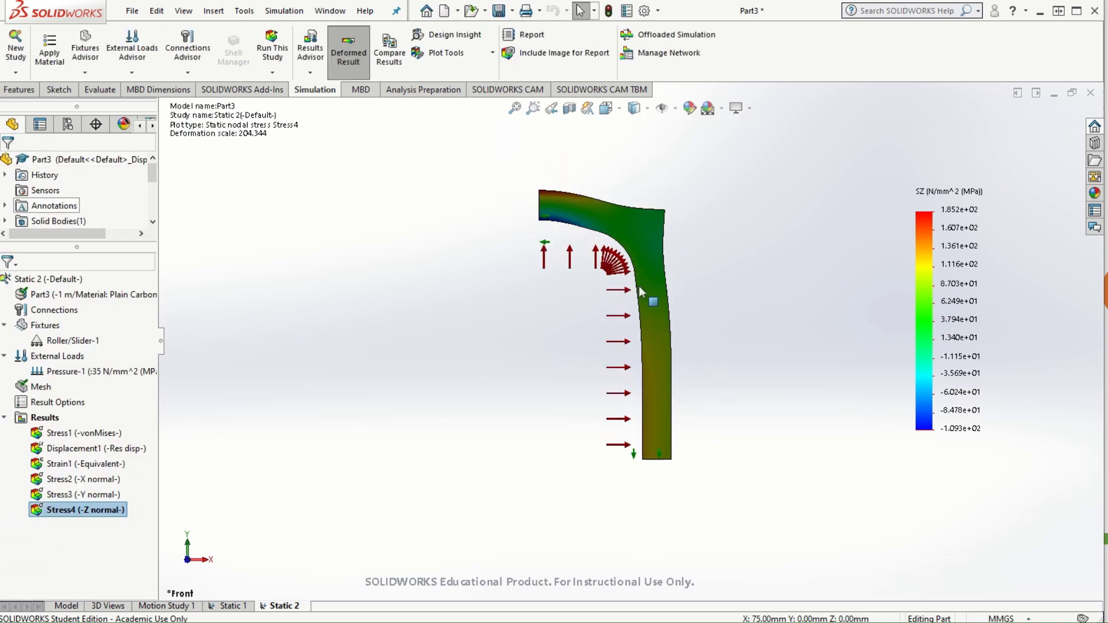
pyautogui.scroll(-3, 709, 278)
pyautogui.scroll(1, 711, 314)
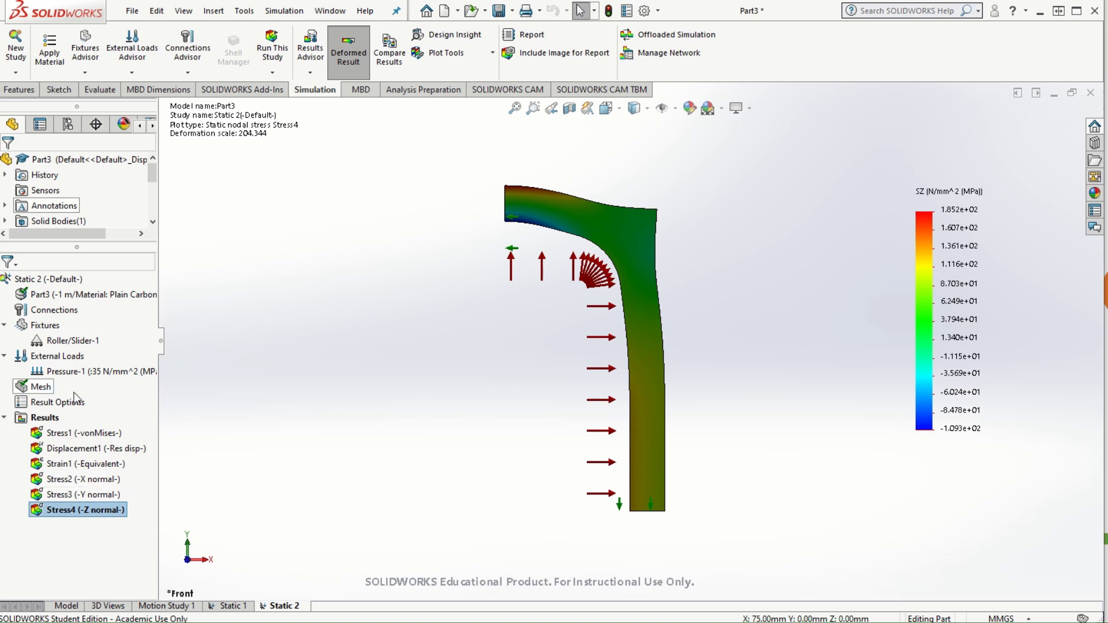
pyautogui.rightClick(44, 386)
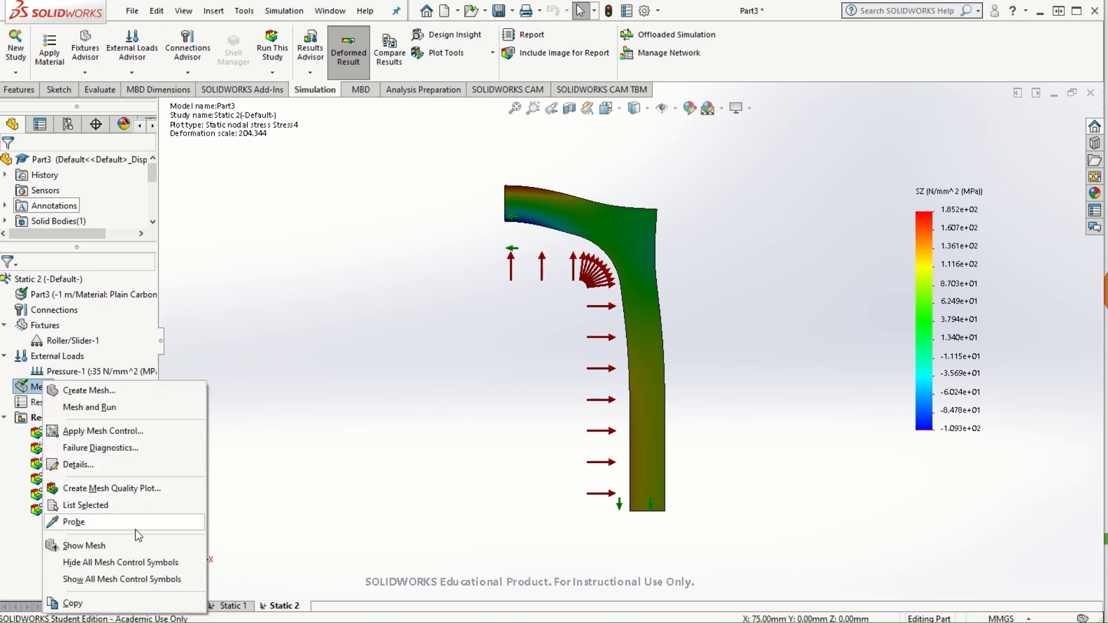
pyautogui.click(86, 465)
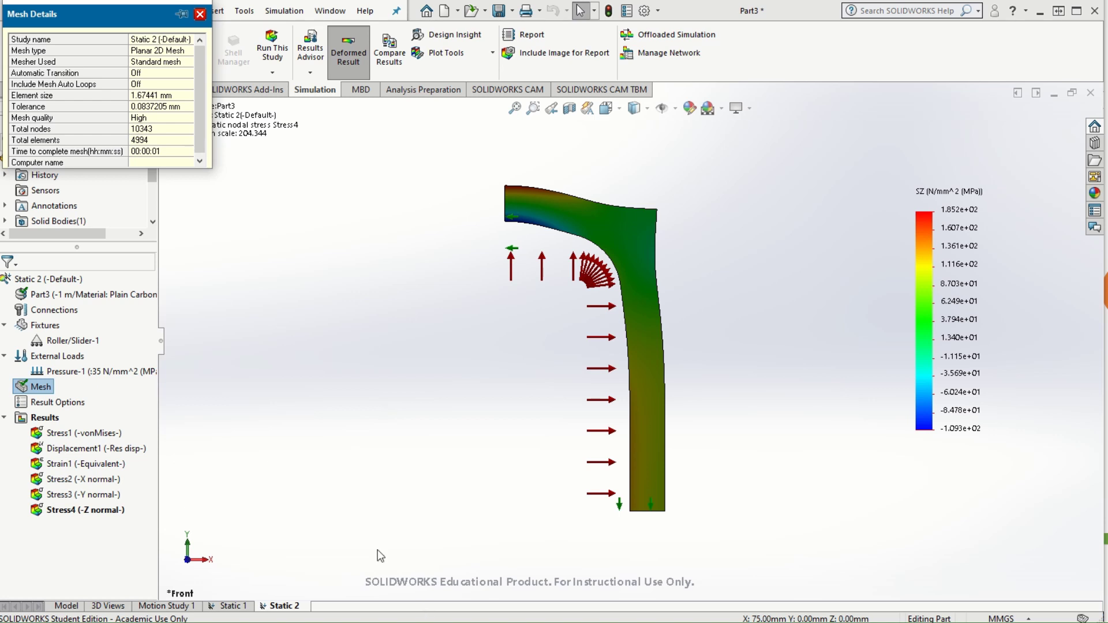
pyautogui.click(278, 606)
# - Show the full mesh details of the 3D study, Static 1, for comparison with the 2D mesh, and close them
pyautogui.click(234, 606)
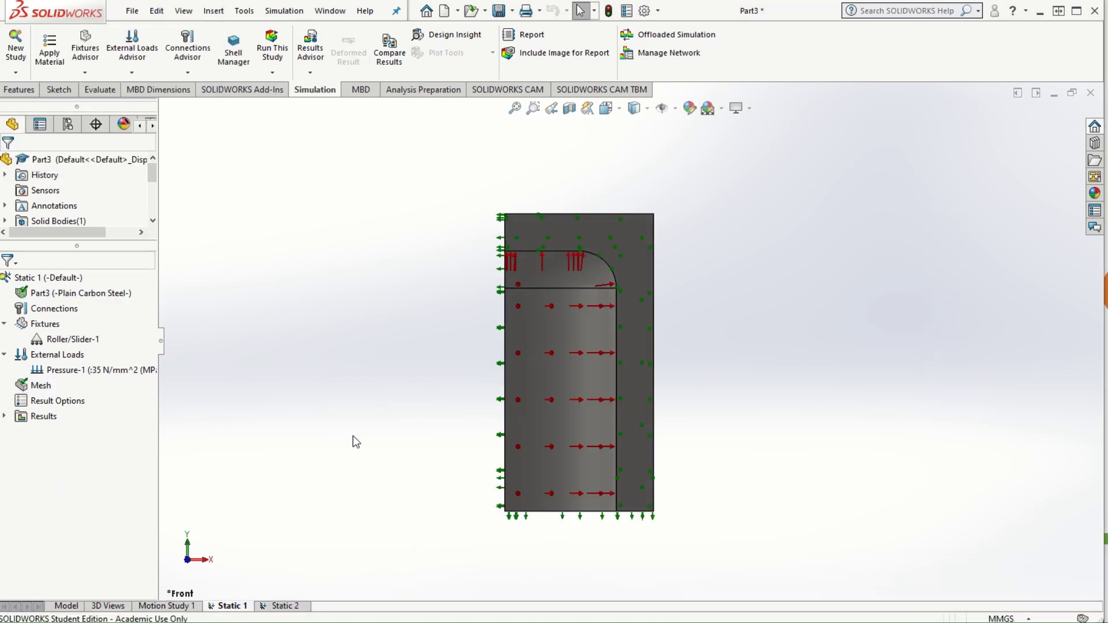
pyautogui.rightClick(40, 385)
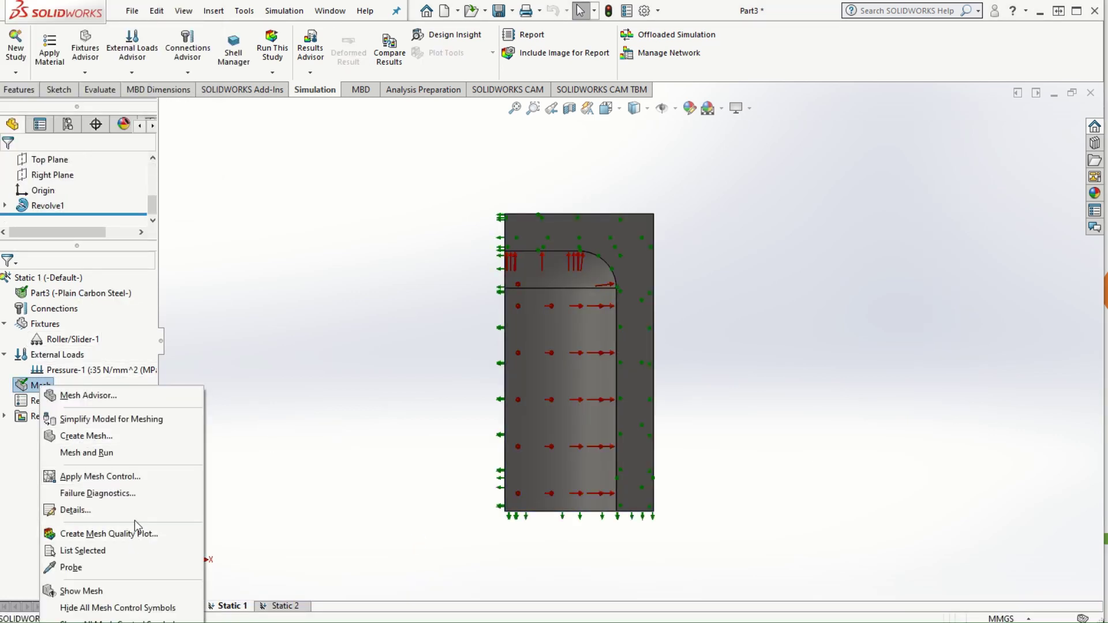
pyautogui.click(115, 510)
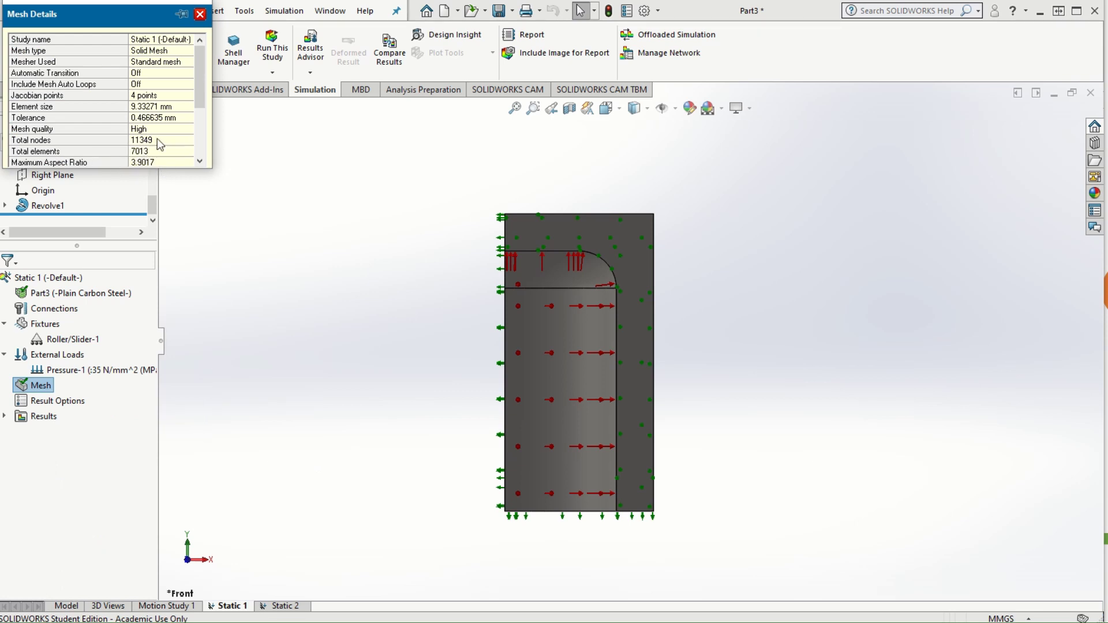
pyautogui.moveTo(199, 81); pyautogui.dragTo(206, 105)
pyautogui.moveTo(150, 13)
pyautogui.mouseDown()
pyautogui.moveTo(169, 34)
pyautogui.moveTo(155, 15)
pyautogui.mouseUp()
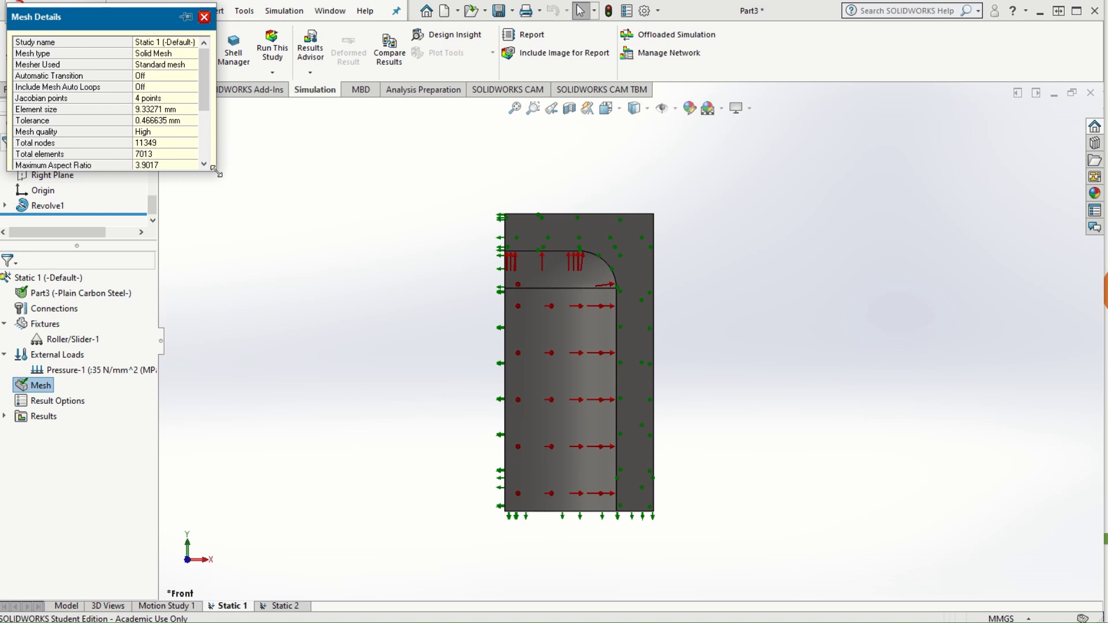
pyautogui.moveTo(216, 171); pyautogui.dragTo(250, 264)
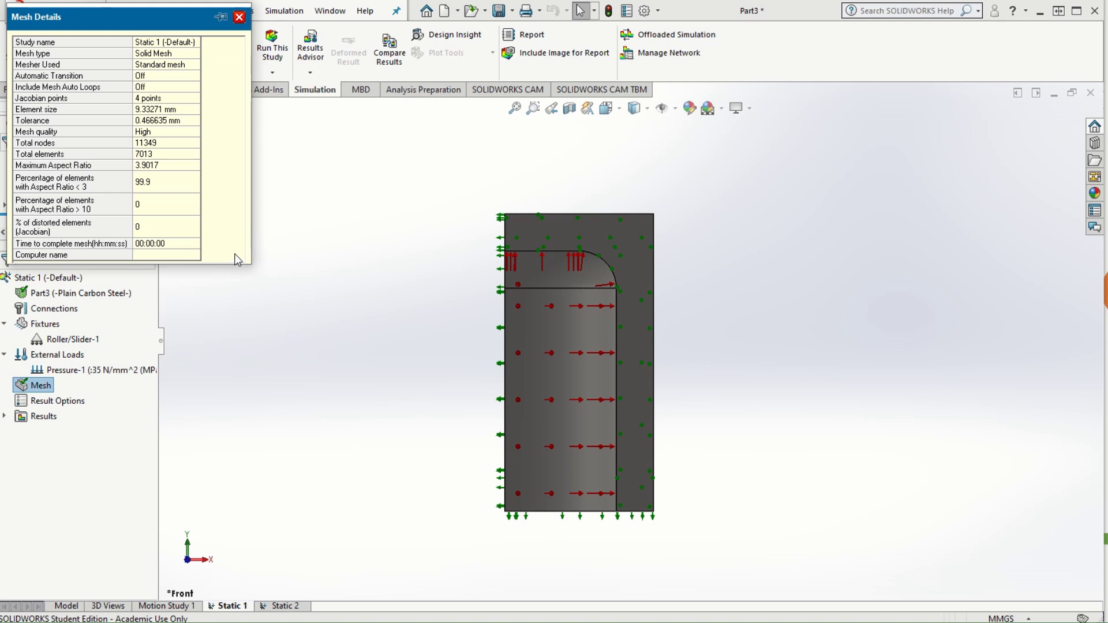
pyautogui.click(238, 17)
pyautogui.click(635, 398)
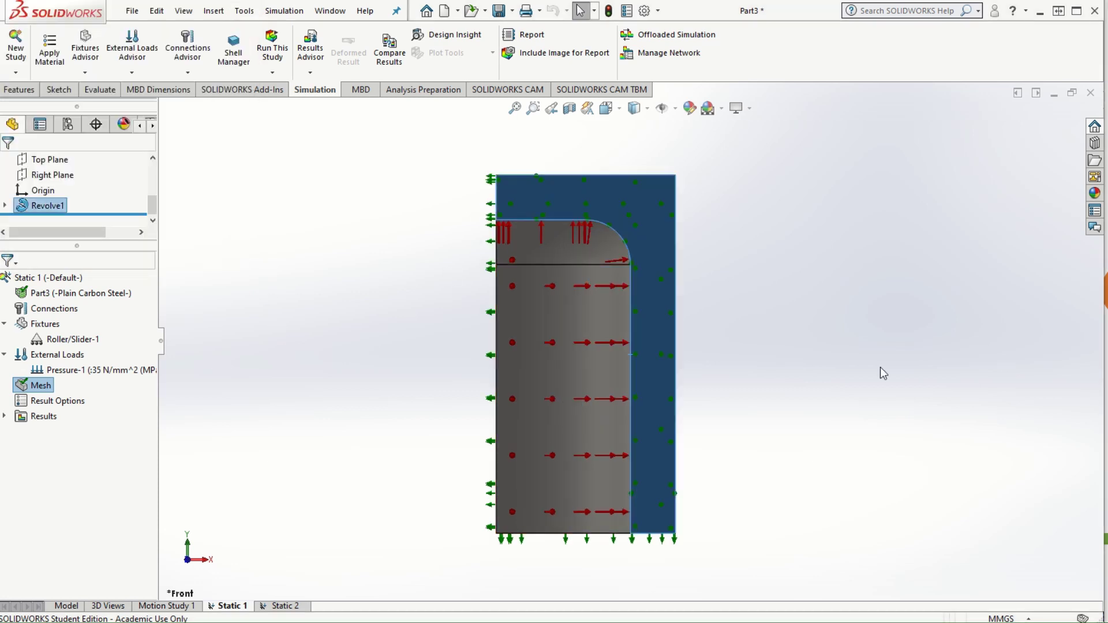
pyautogui.moveTo(880, 371); pyautogui.dragTo(810, 365, button='middle')
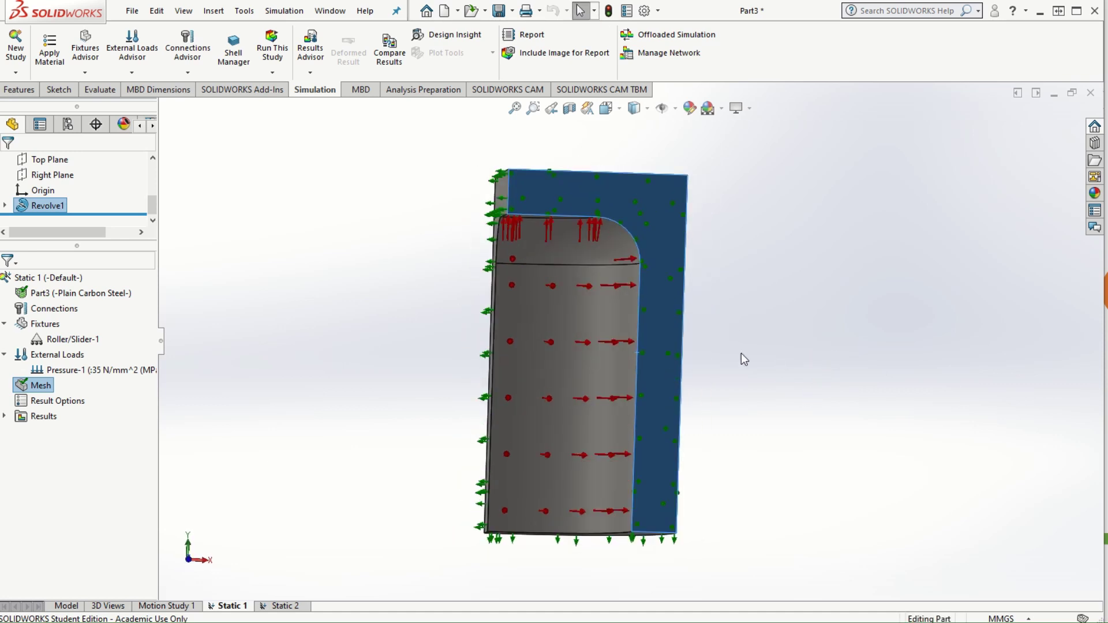
pyautogui.moveTo(743, 358); pyautogui.dragTo(759, 364, button='middle')
pyautogui.moveTo(806, 403); pyautogui.dragTo(781, 394, button='middle')
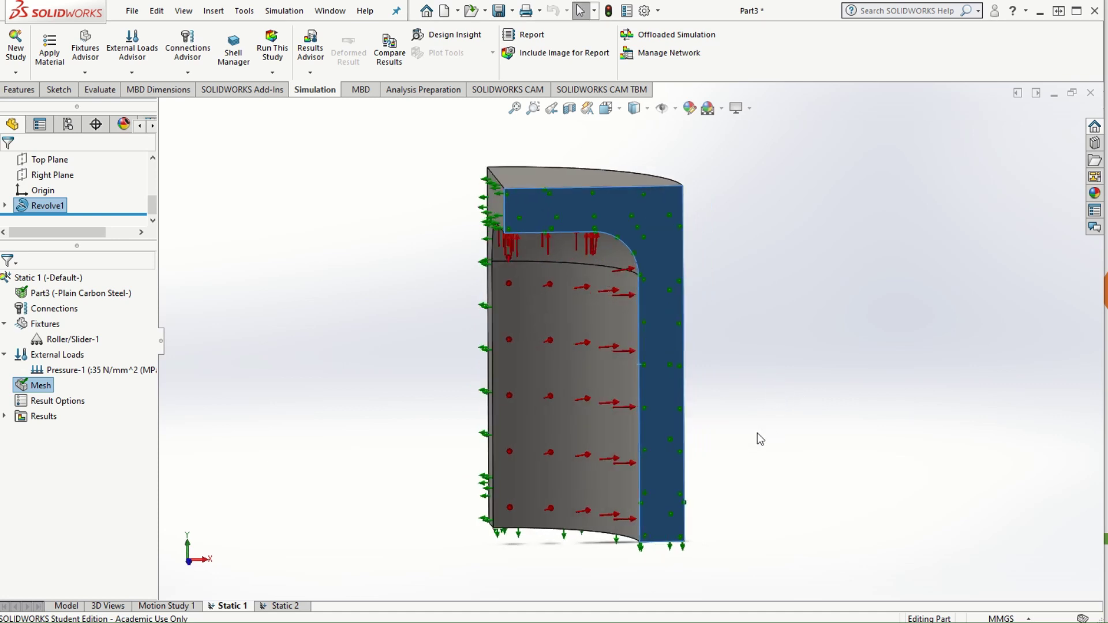
# - Display the X normal stress plot in the results of the 3D study, Static 1
pyautogui.click(332, 306)
pyautogui.moveTo(332, 305); pyautogui.dragTo(712, 423, button='middle')
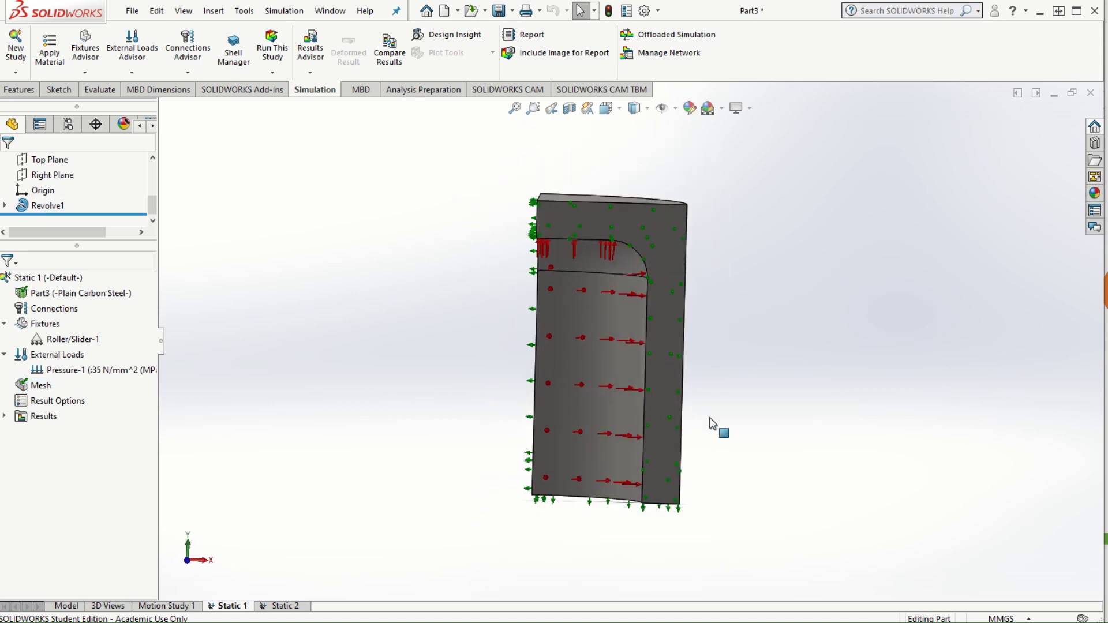
pyautogui.click(3, 416)
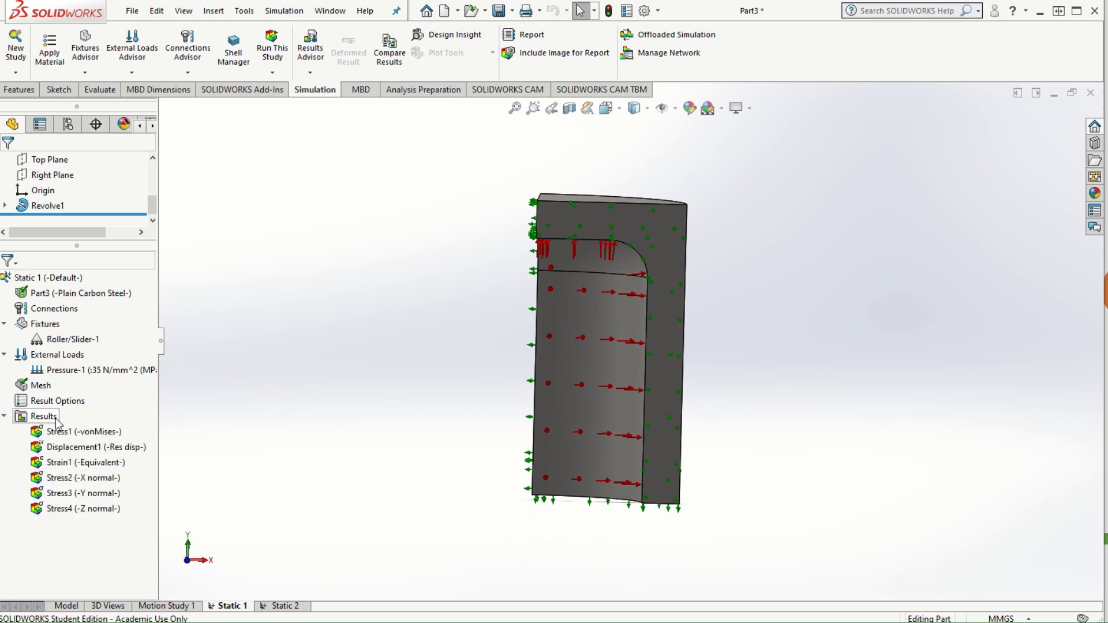
pyautogui.scroll(-3, 667, 409)
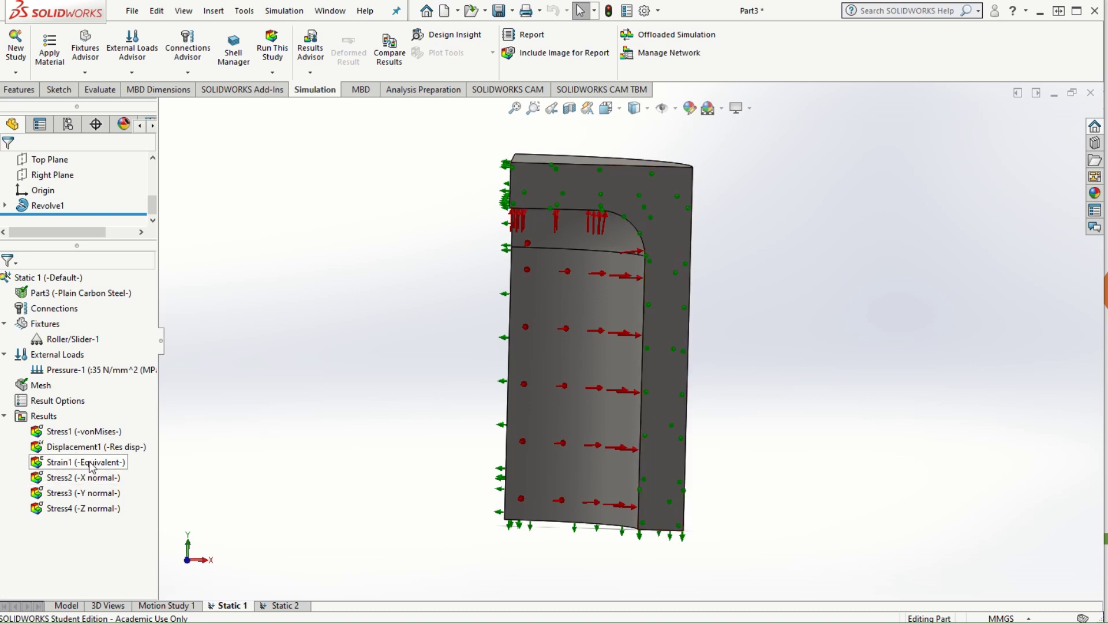
pyautogui.doubleClick(74, 480)
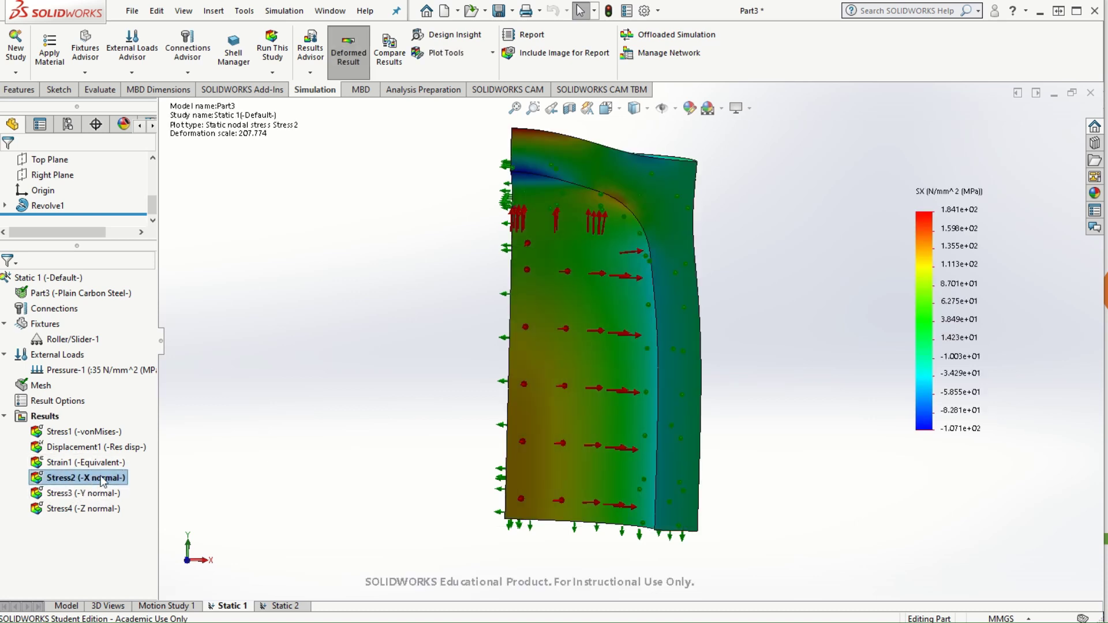
# - Probe the X normal stress at several points on the cut face, through the wall below the inner fillet and near the outer corner
pyautogui.rightClick(661, 226)
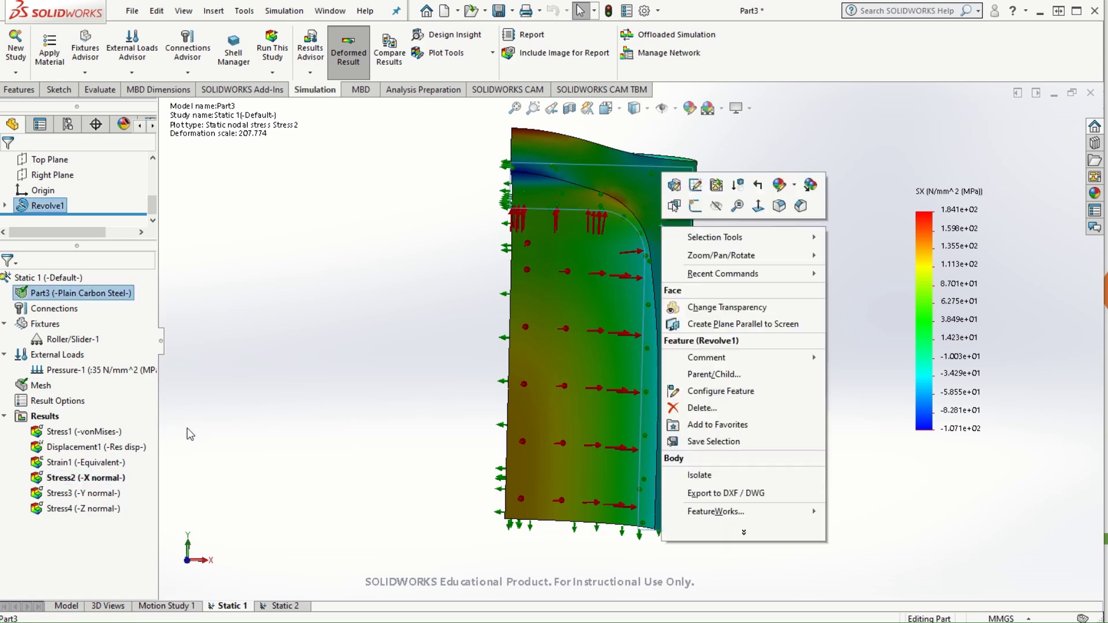
pyautogui.rightClick(96, 481)
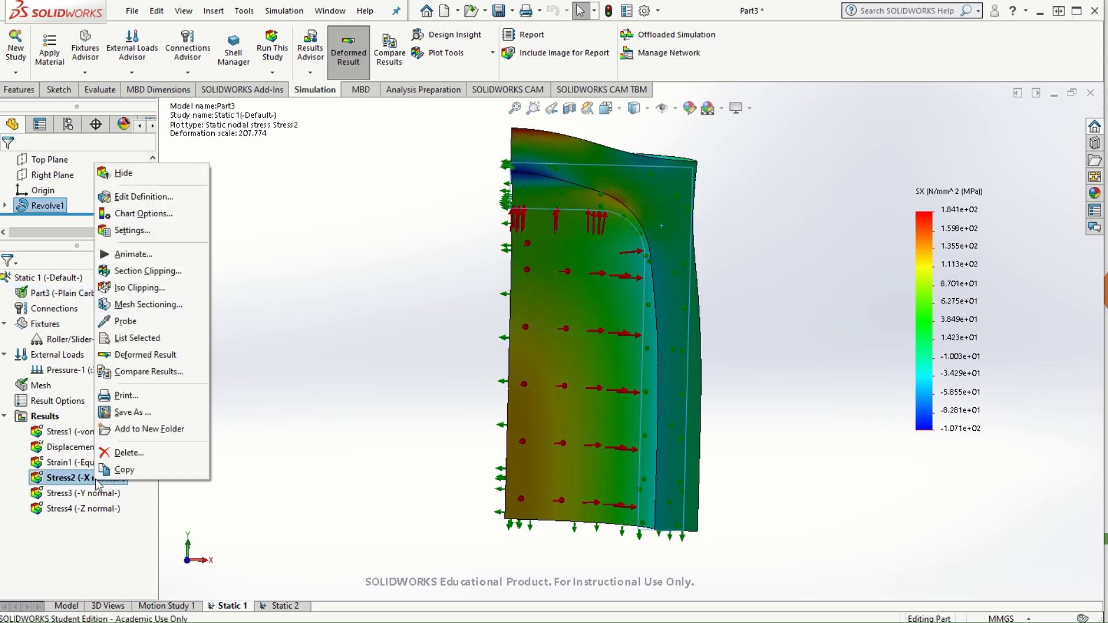
pyautogui.click(124, 320)
pyautogui.scroll(-2, 743, 284)
pyautogui.click(620, 287)
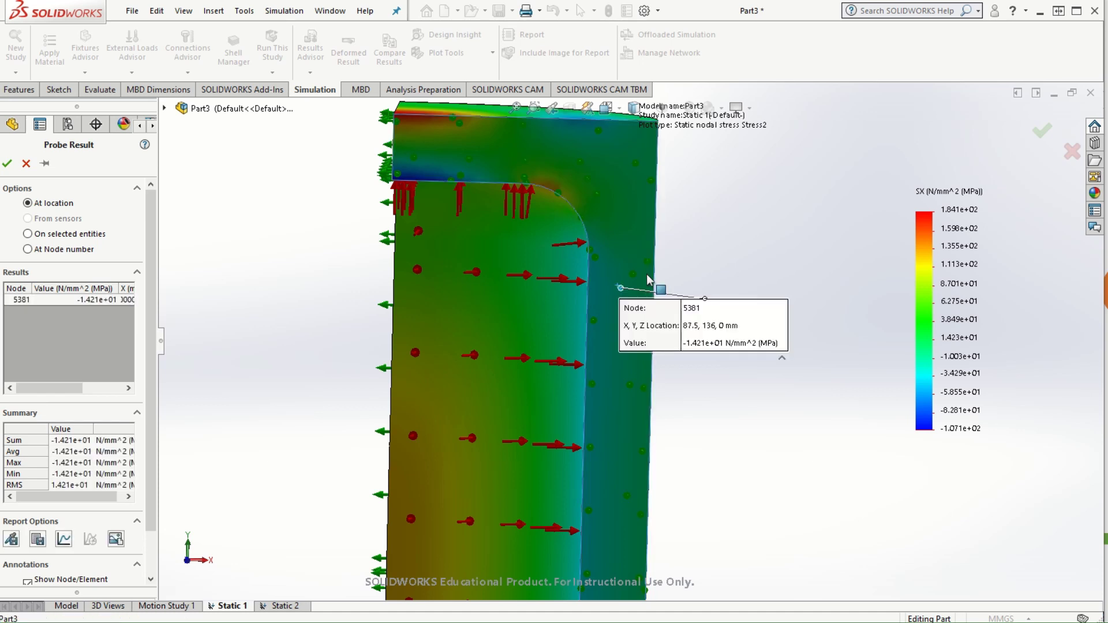
pyautogui.click(634, 246)
pyautogui.click(620, 253)
pyautogui.click(622, 264)
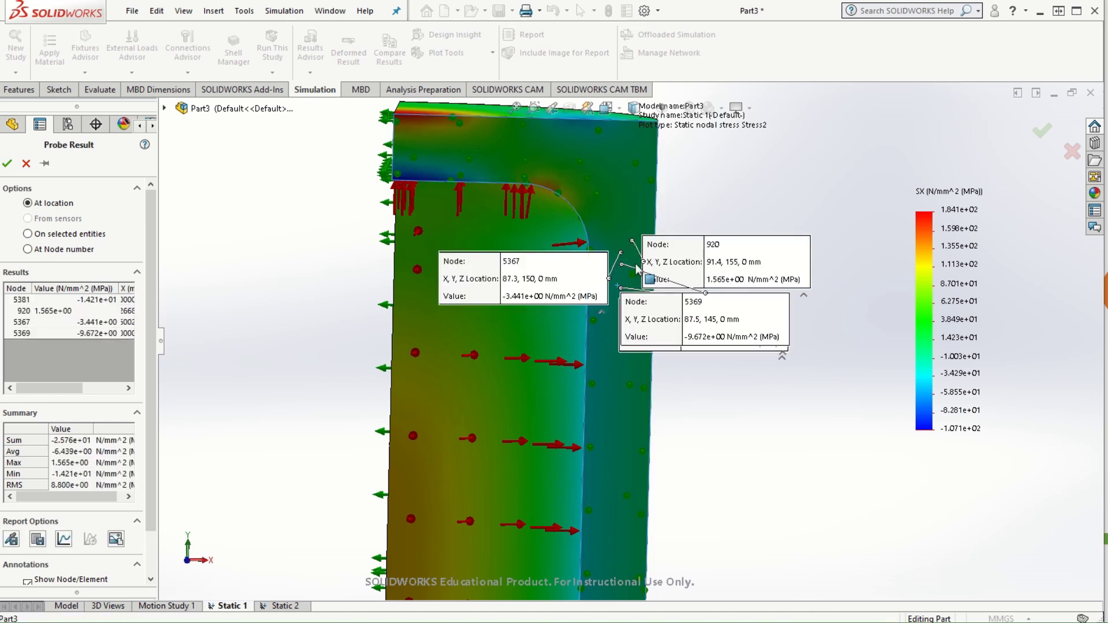
pyautogui.click(631, 253)
pyautogui.click(645, 157)
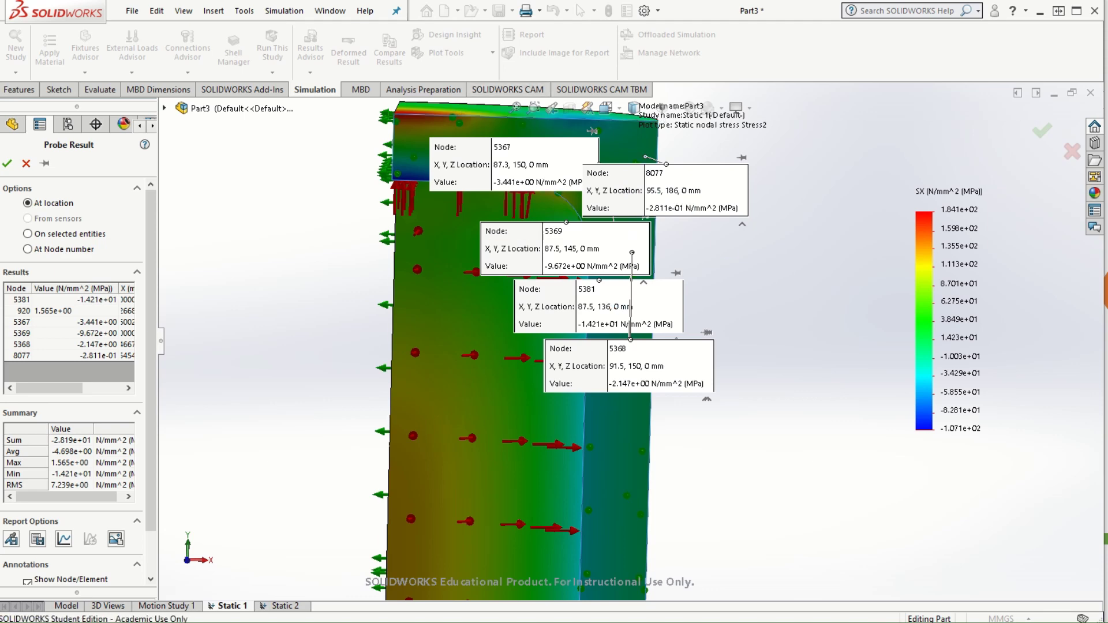
pyautogui.click(8, 163)
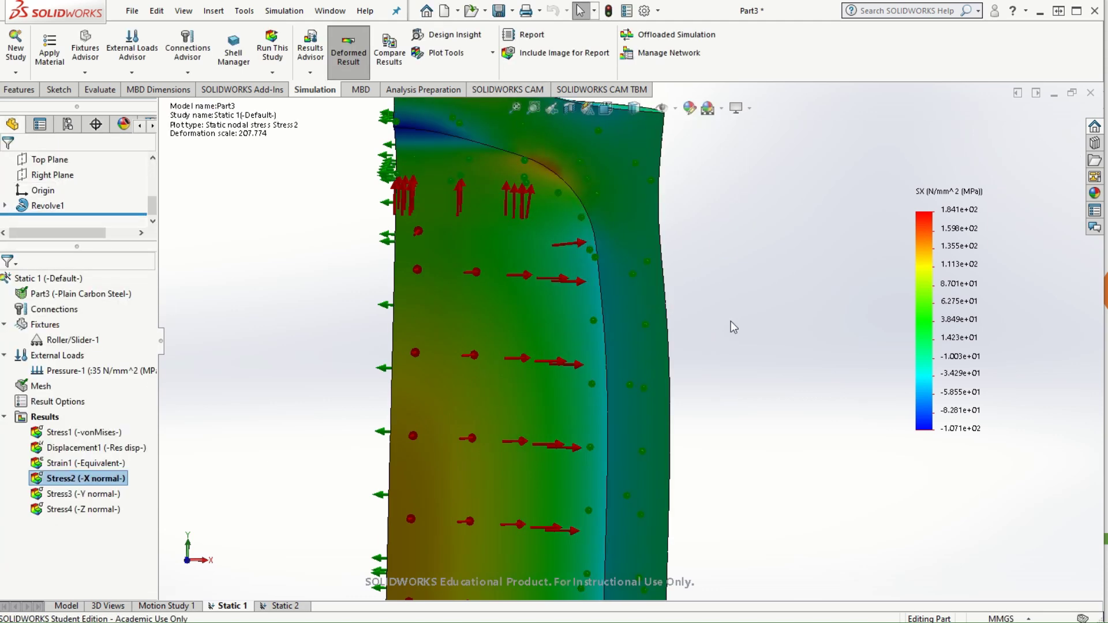
# - Set the boundary option of the X normal stress plot to Mesh
pyautogui.scroll(2, 611, 344)
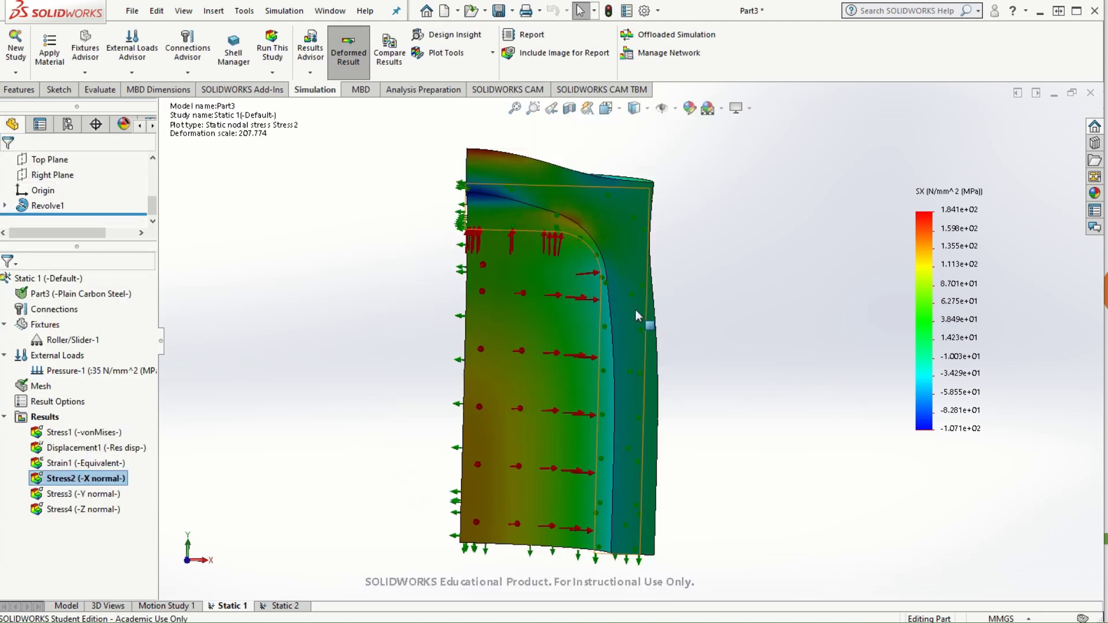
pyautogui.rightClick(79, 479)
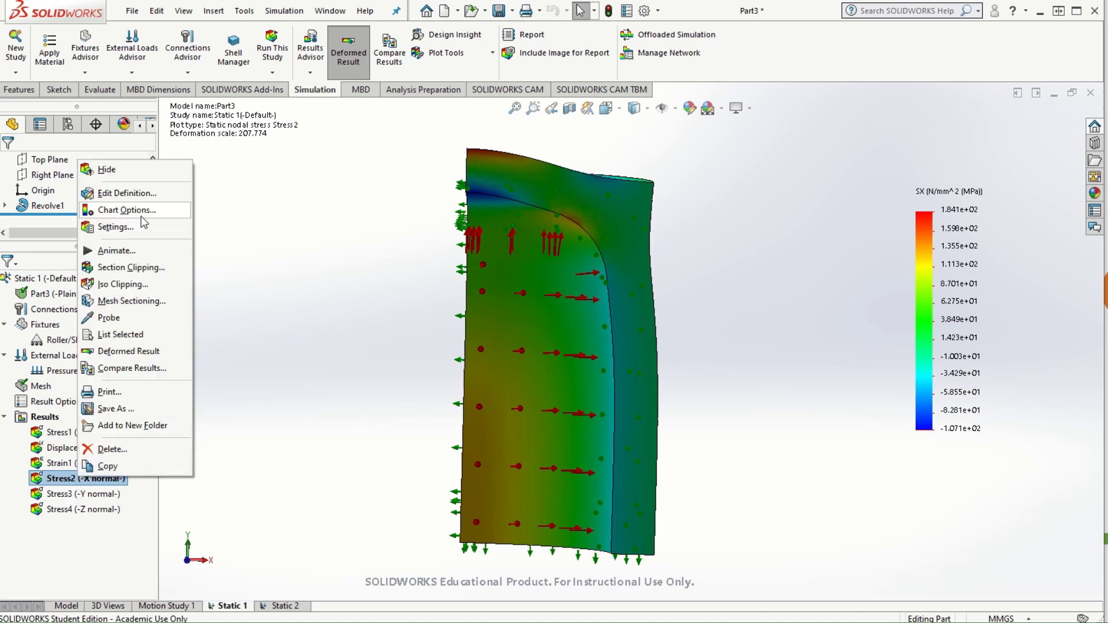
pyautogui.click(136, 198)
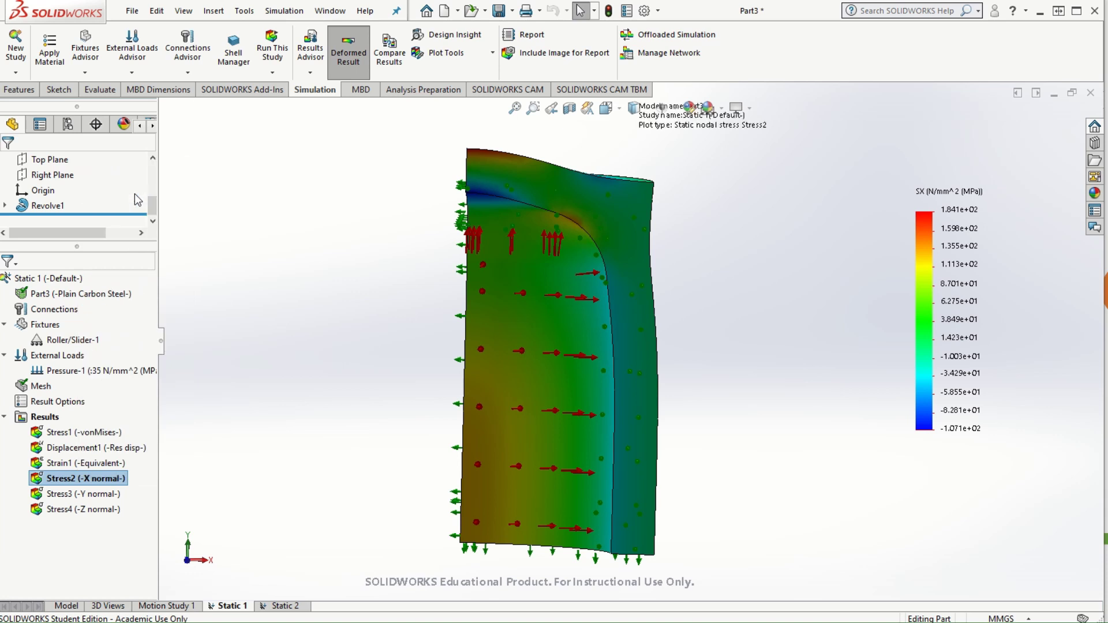
pyautogui.click(115, 190)
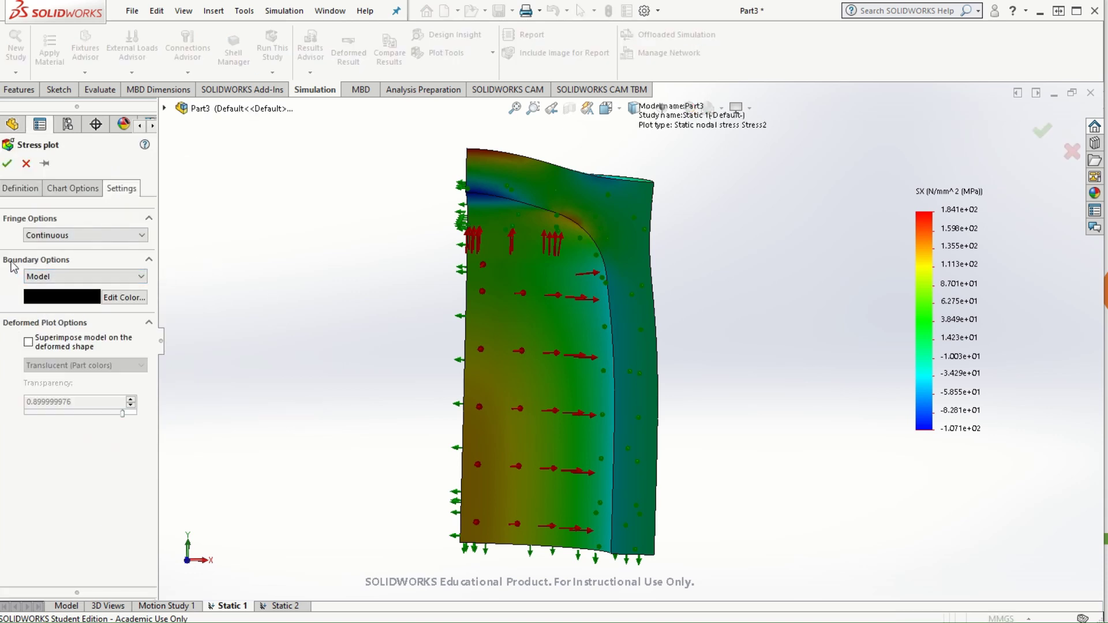
pyautogui.click(78, 277)
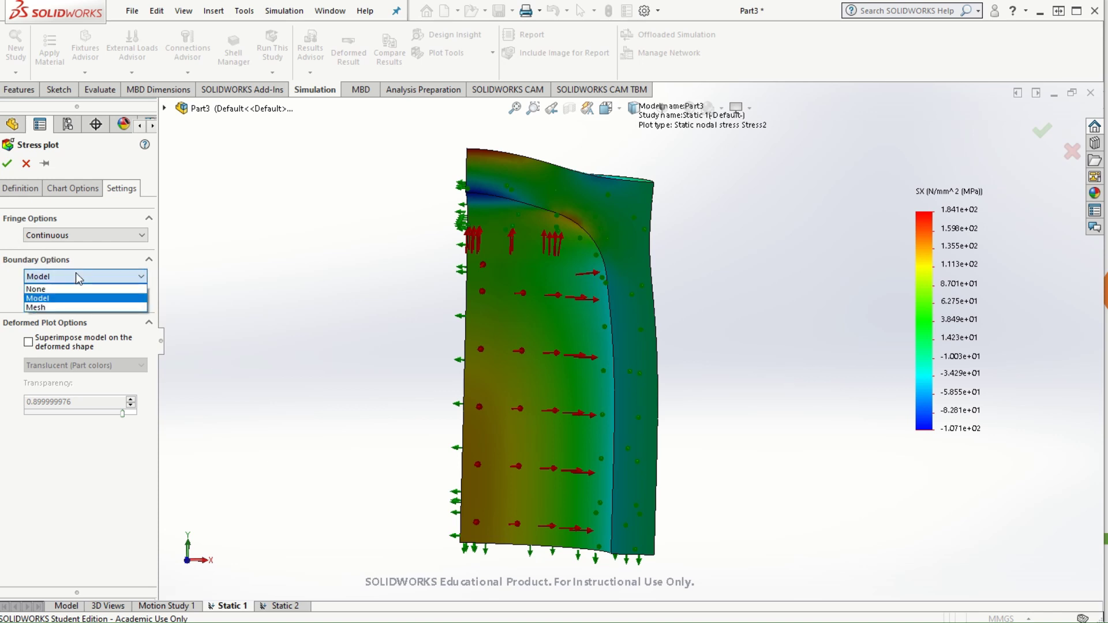
pyautogui.click(56, 307)
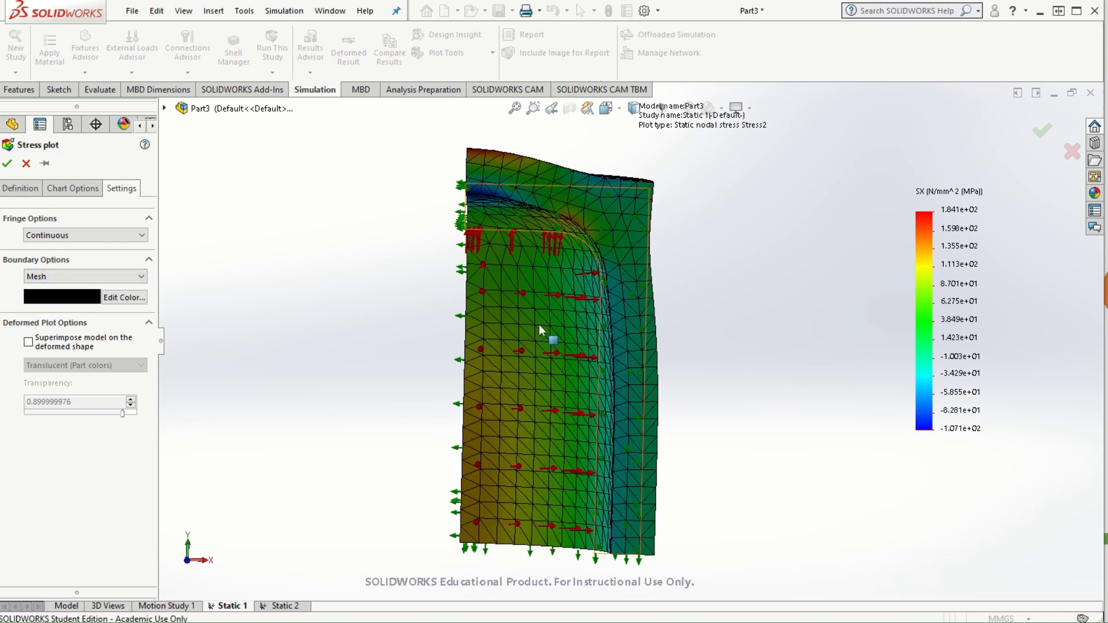
pyautogui.press('Return')
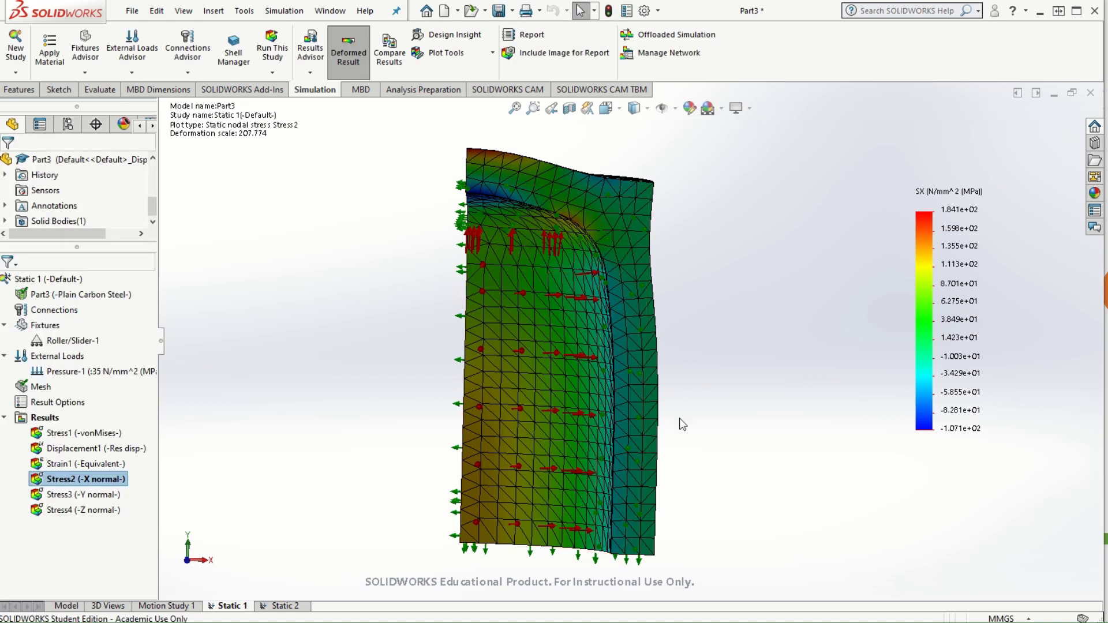
# - Probe the X normal stress at four mesh nodes on the cut face around the inner fillet
pyautogui.moveTo(725, 384); pyautogui.dragTo(494, 455, button='middle')
pyautogui.hotkey('ctrl', '1')
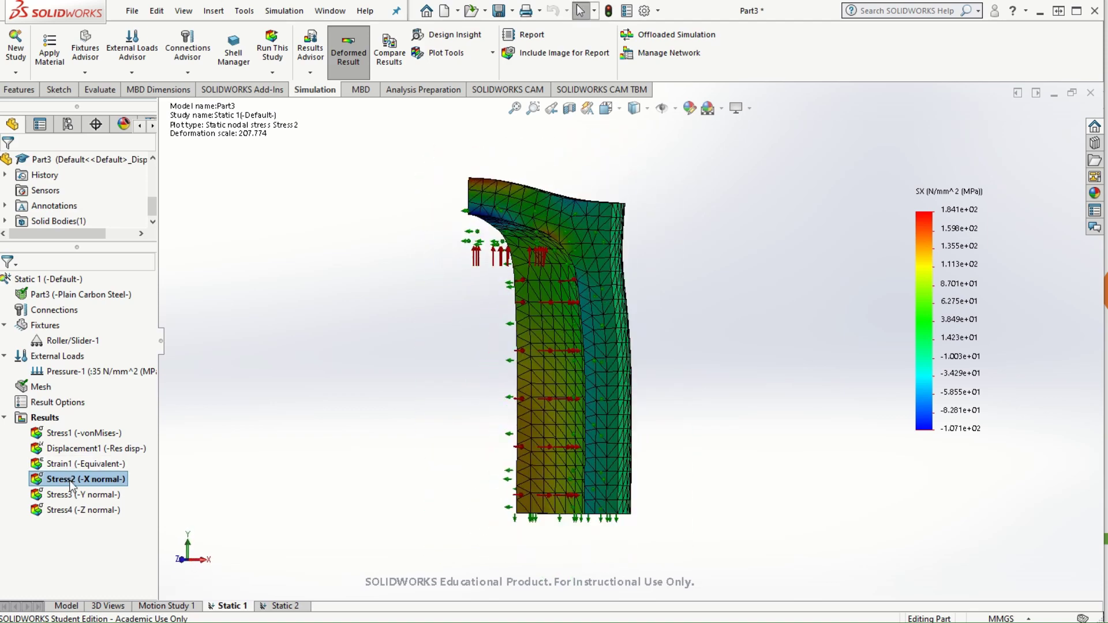
pyautogui.rightClick(75, 479)
pyautogui.click(125, 318)
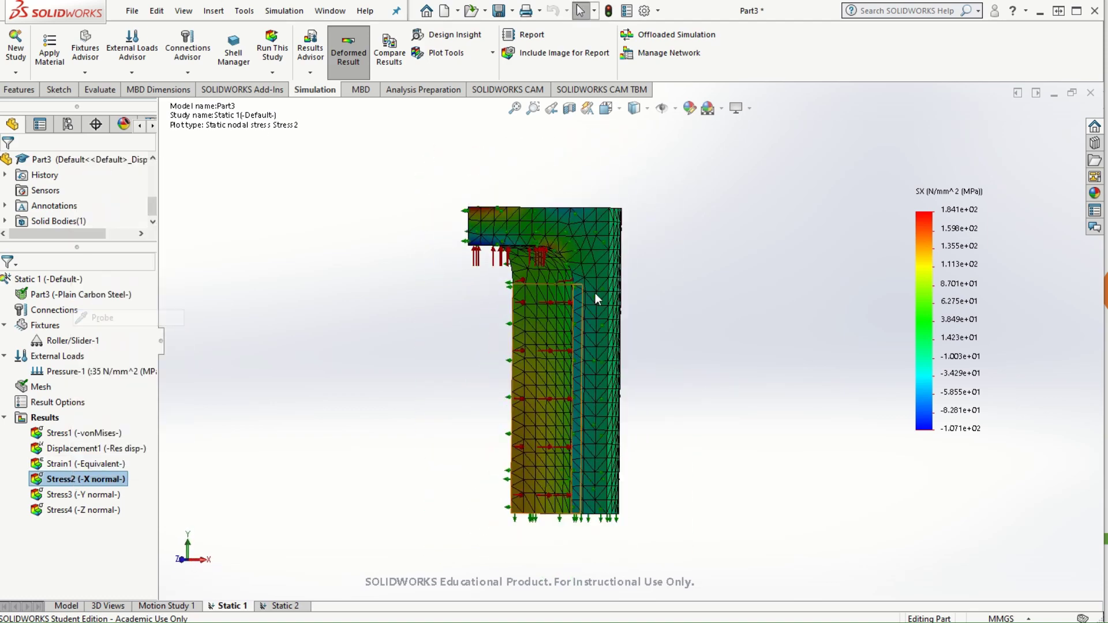
pyautogui.scroll(-5, 594, 288)
pyautogui.click(580, 283)
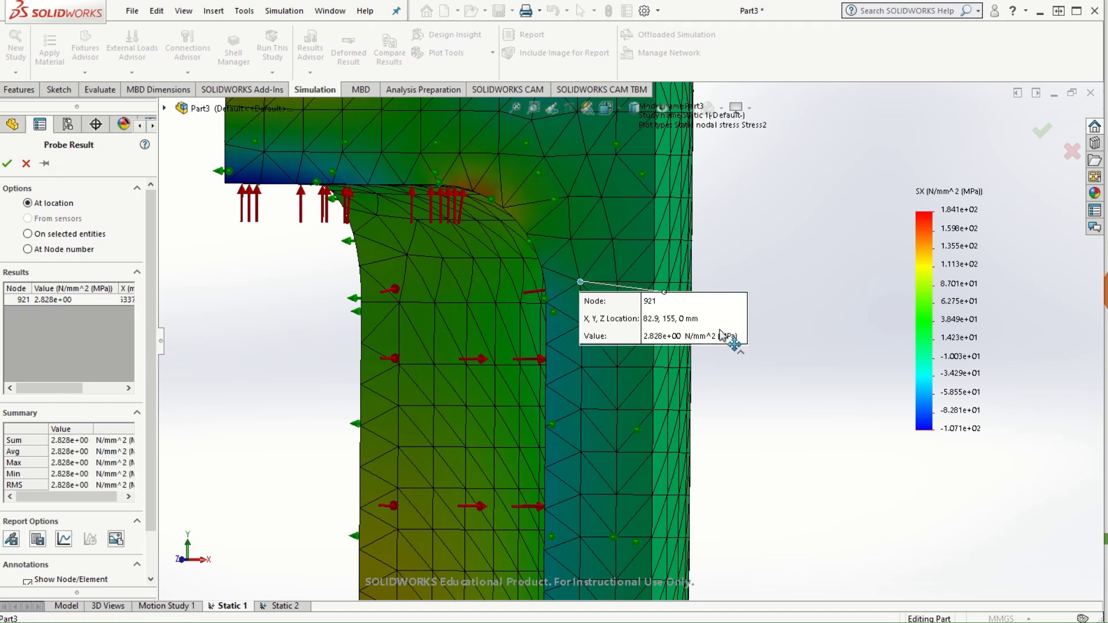
pyautogui.click(613, 239)
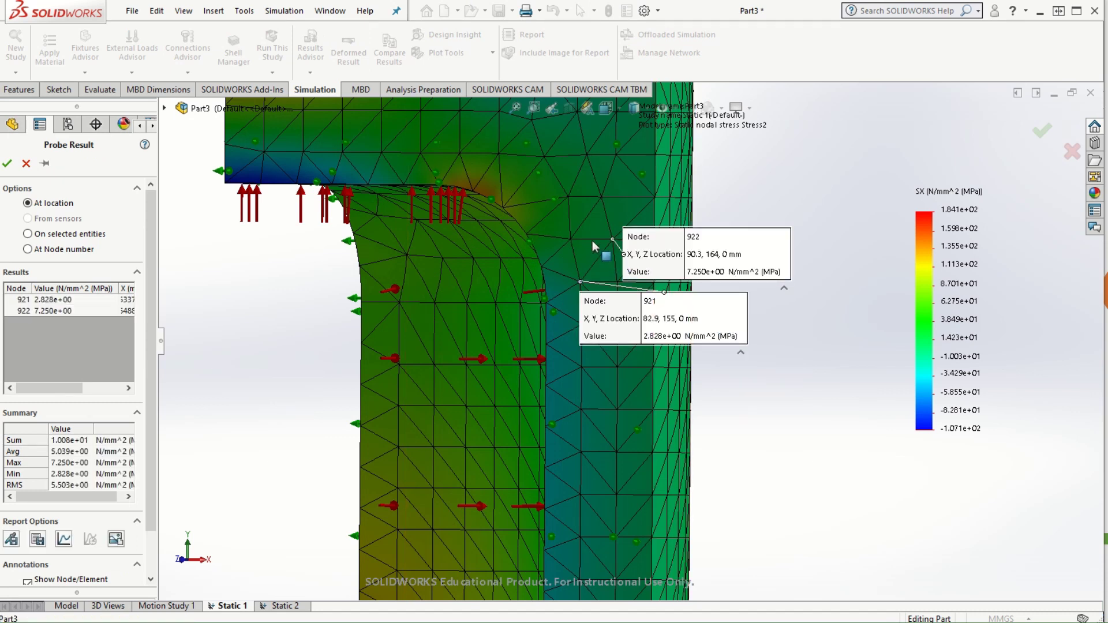
pyautogui.click(570, 239)
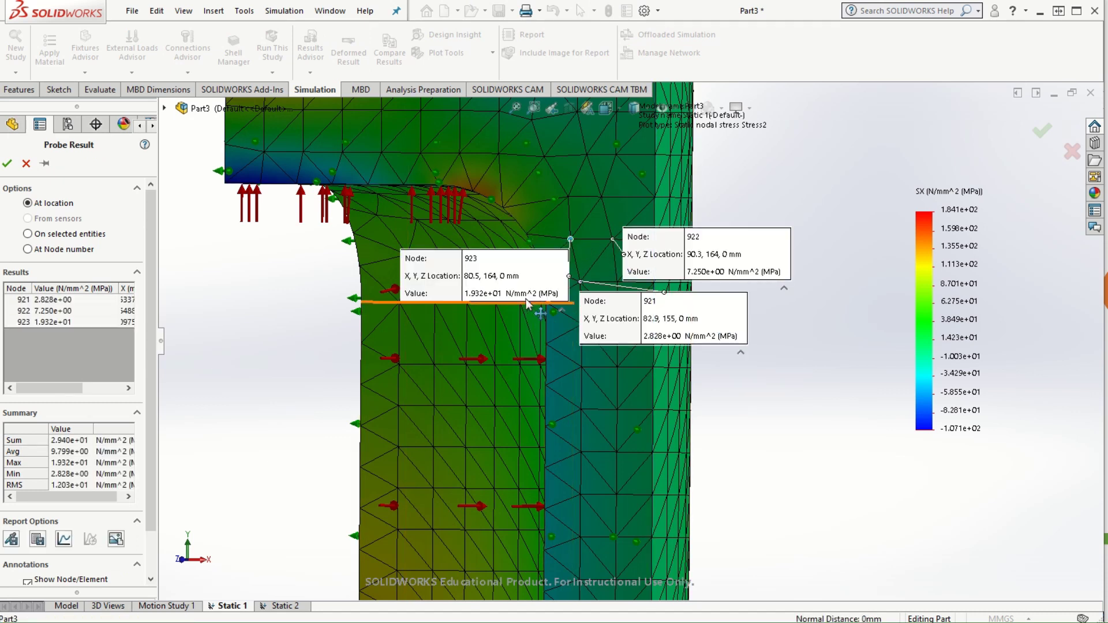
pyautogui.click(543, 156)
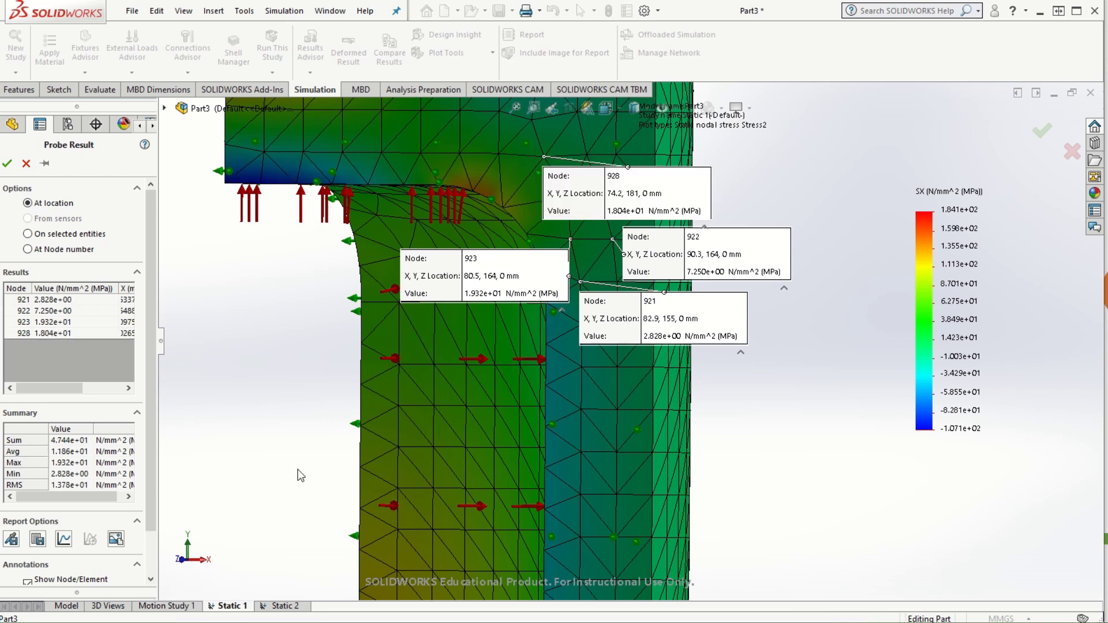
pyautogui.click(7, 166)
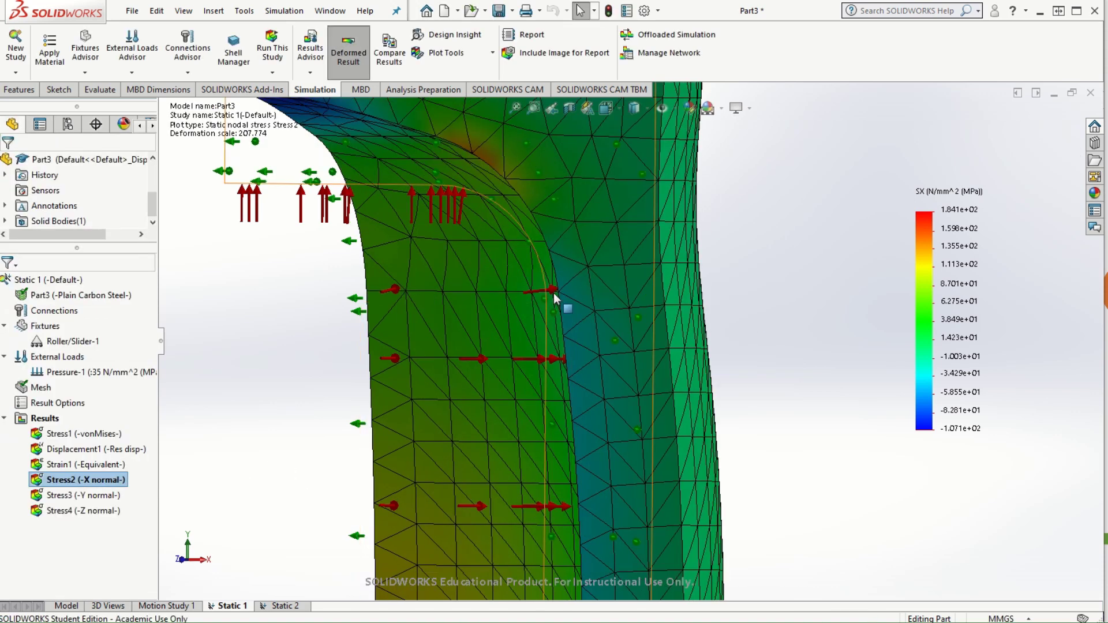
# - Measure the cut face near the inner fillet and clear the selection
pyautogui.scroll(-3, 556, 319)
pyautogui.scroll(2, 684, 379)
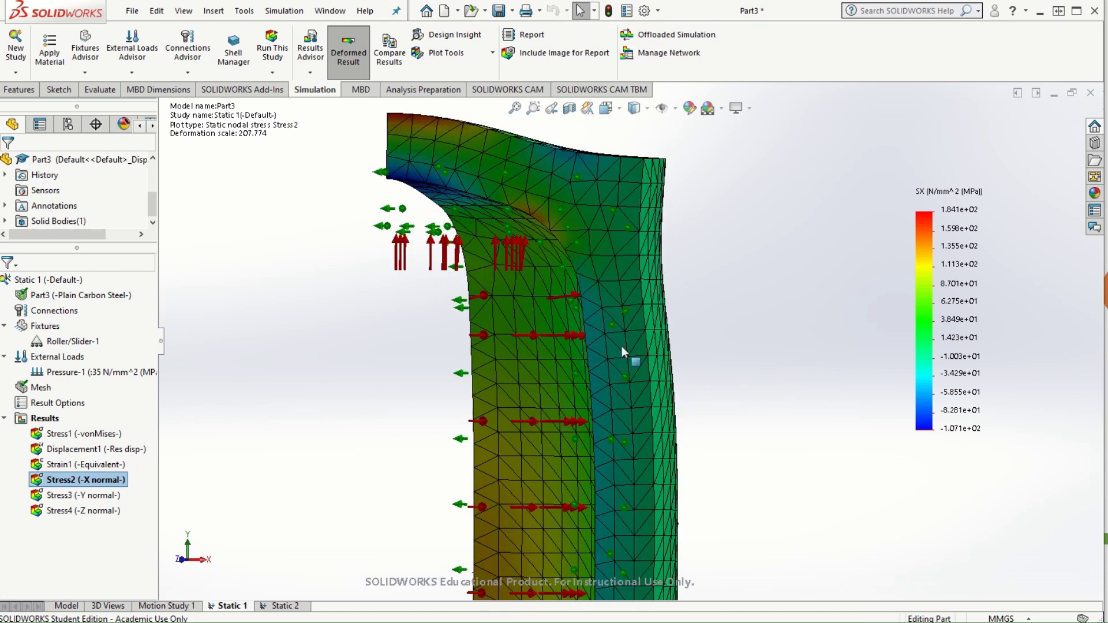
pyautogui.click(101, 89)
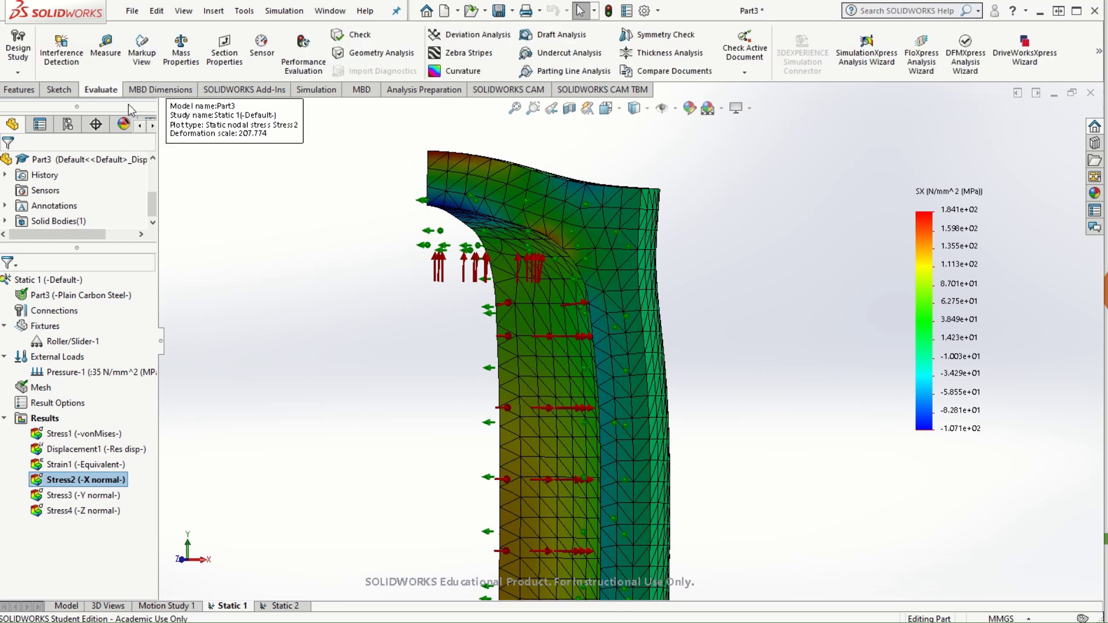
pyautogui.click(106, 52)
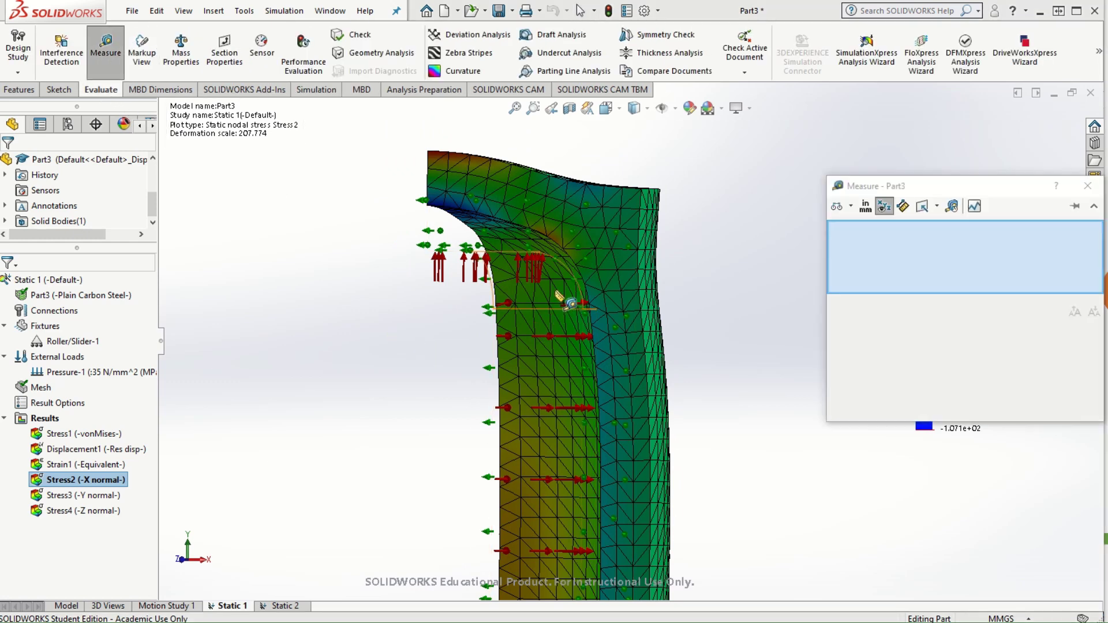
pyautogui.click(564, 227)
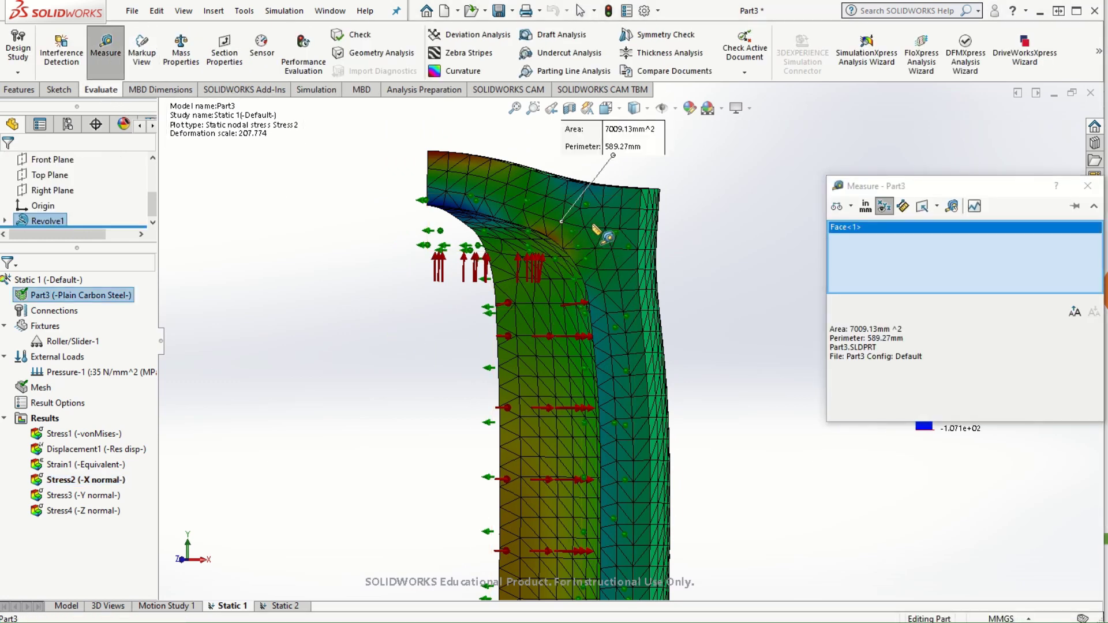
pyautogui.click(746, 402)
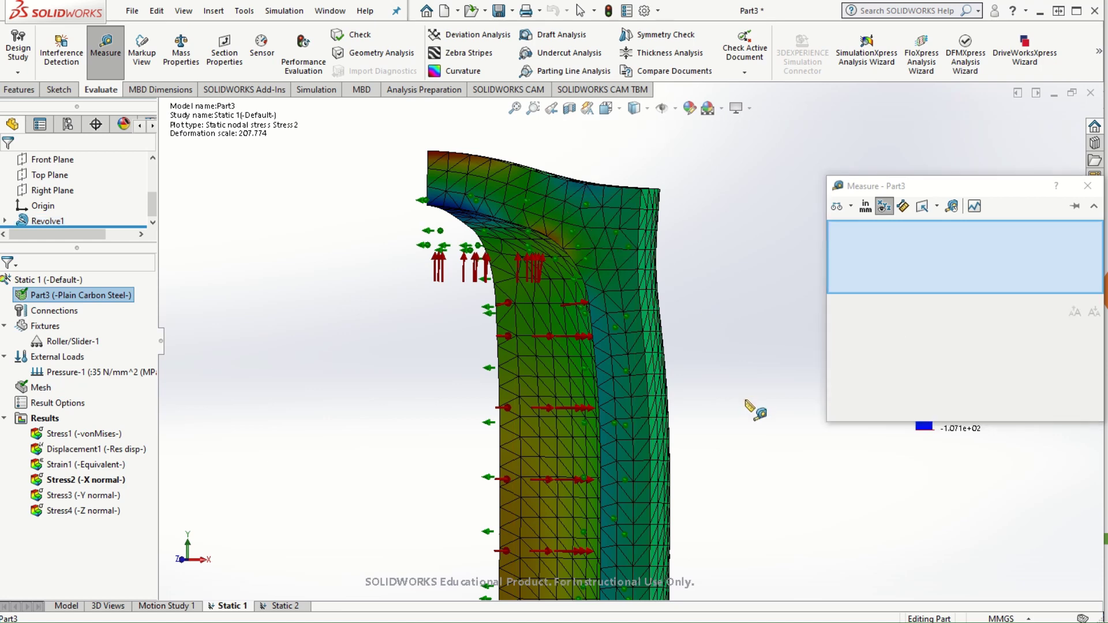
# - Try to measure between mesh points along the inner fillet and across the wall thickness on the cut face
pyautogui.click(565, 249)
pyautogui.scroll(-2, 579, 291)
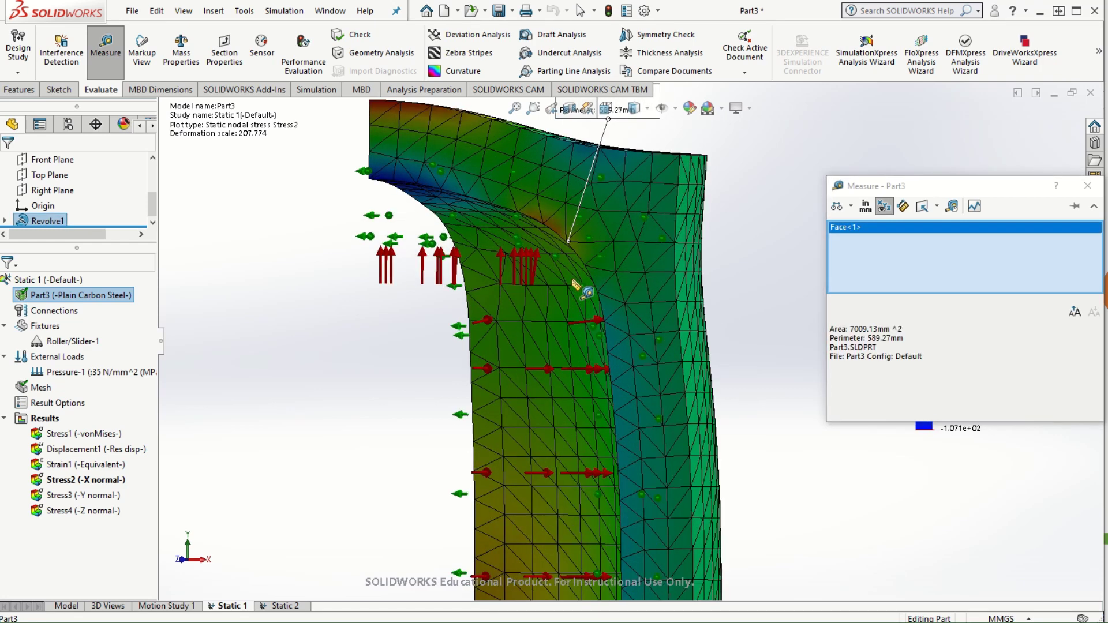
pyautogui.click(640, 239)
pyautogui.click(639, 239)
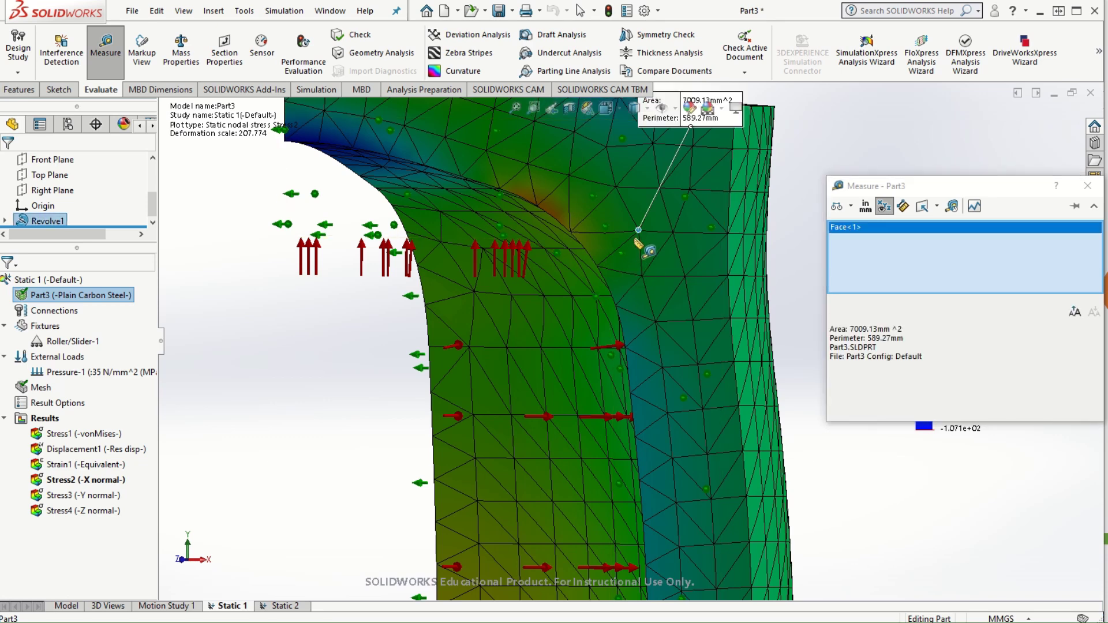
pyautogui.click(576, 246)
pyautogui.click(599, 276)
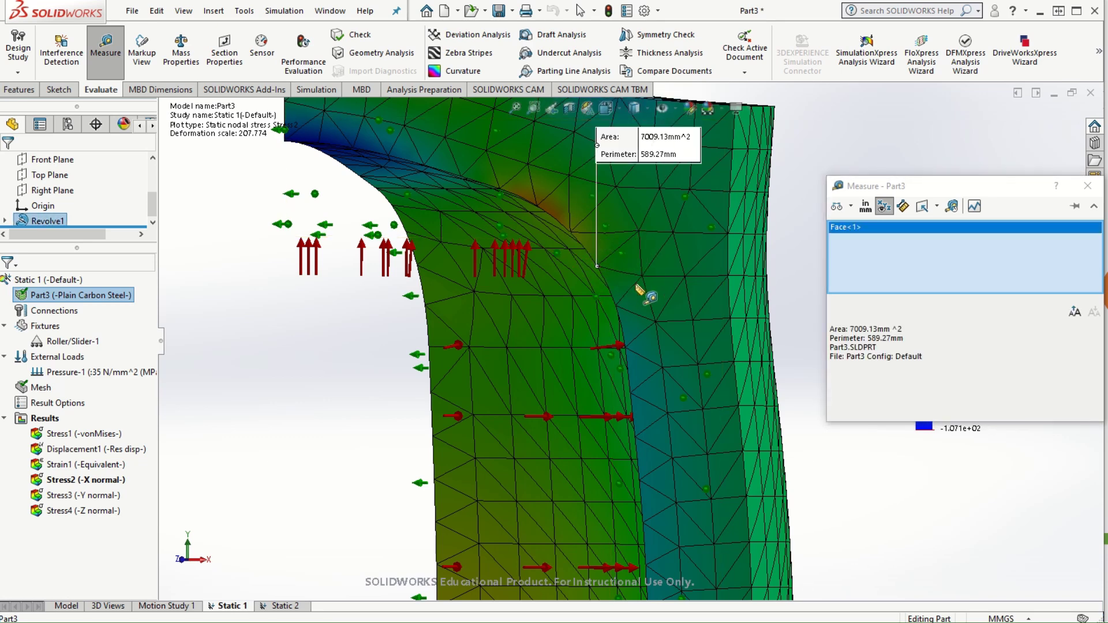
pyautogui.click(688, 282)
pyautogui.scroll(4, 710, 413)
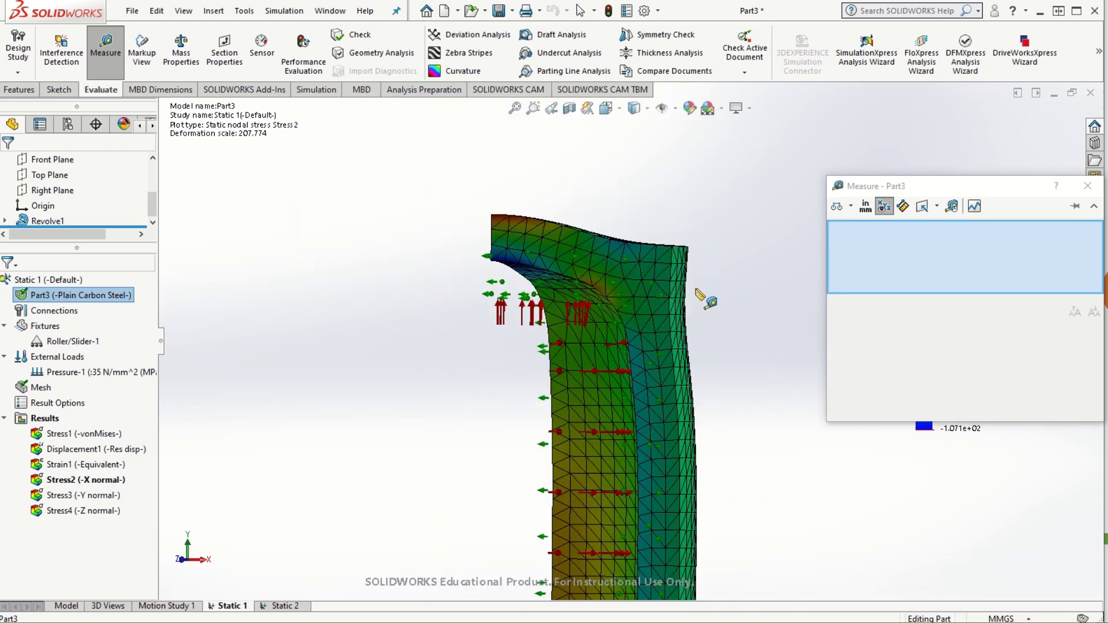
pyautogui.click(600, 263)
pyautogui.scroll(4, 687, 364)
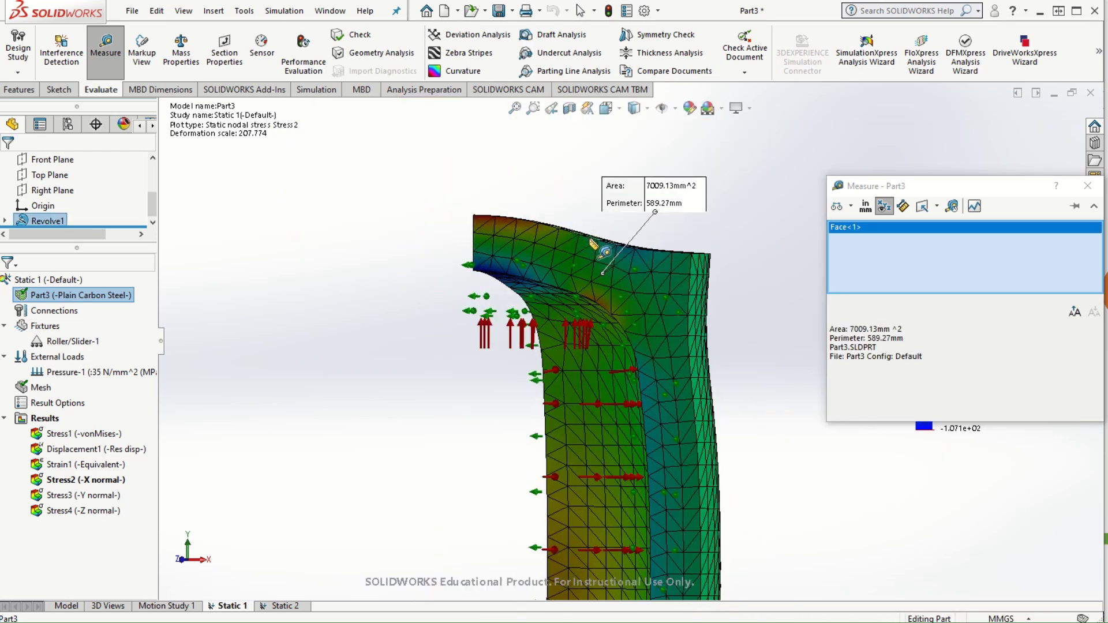
pyautogui.scroll(-4, 721, 433)
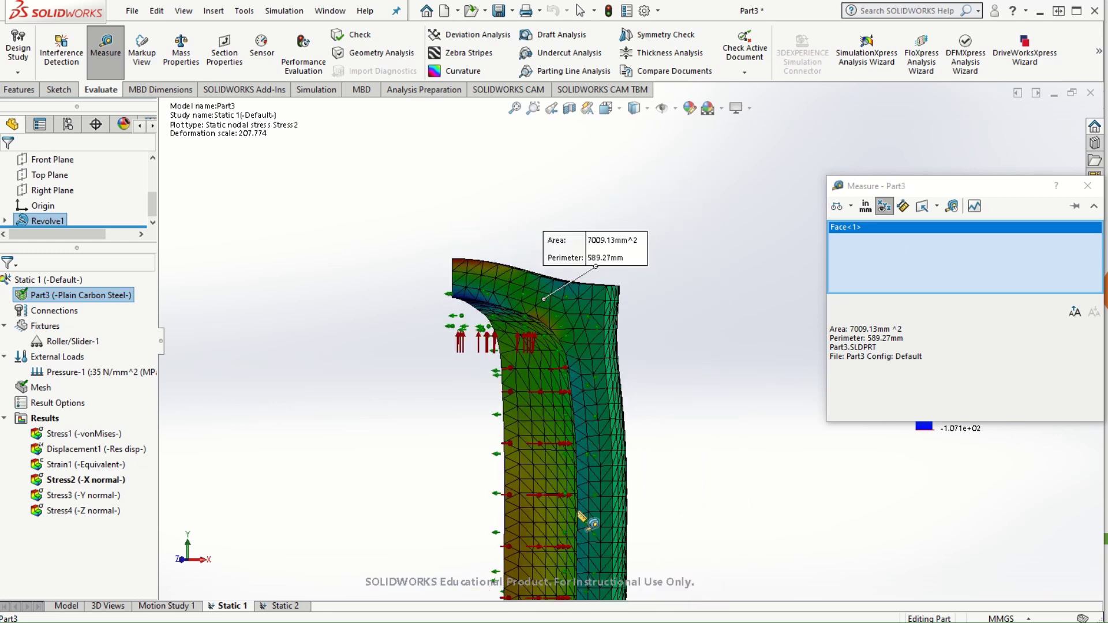